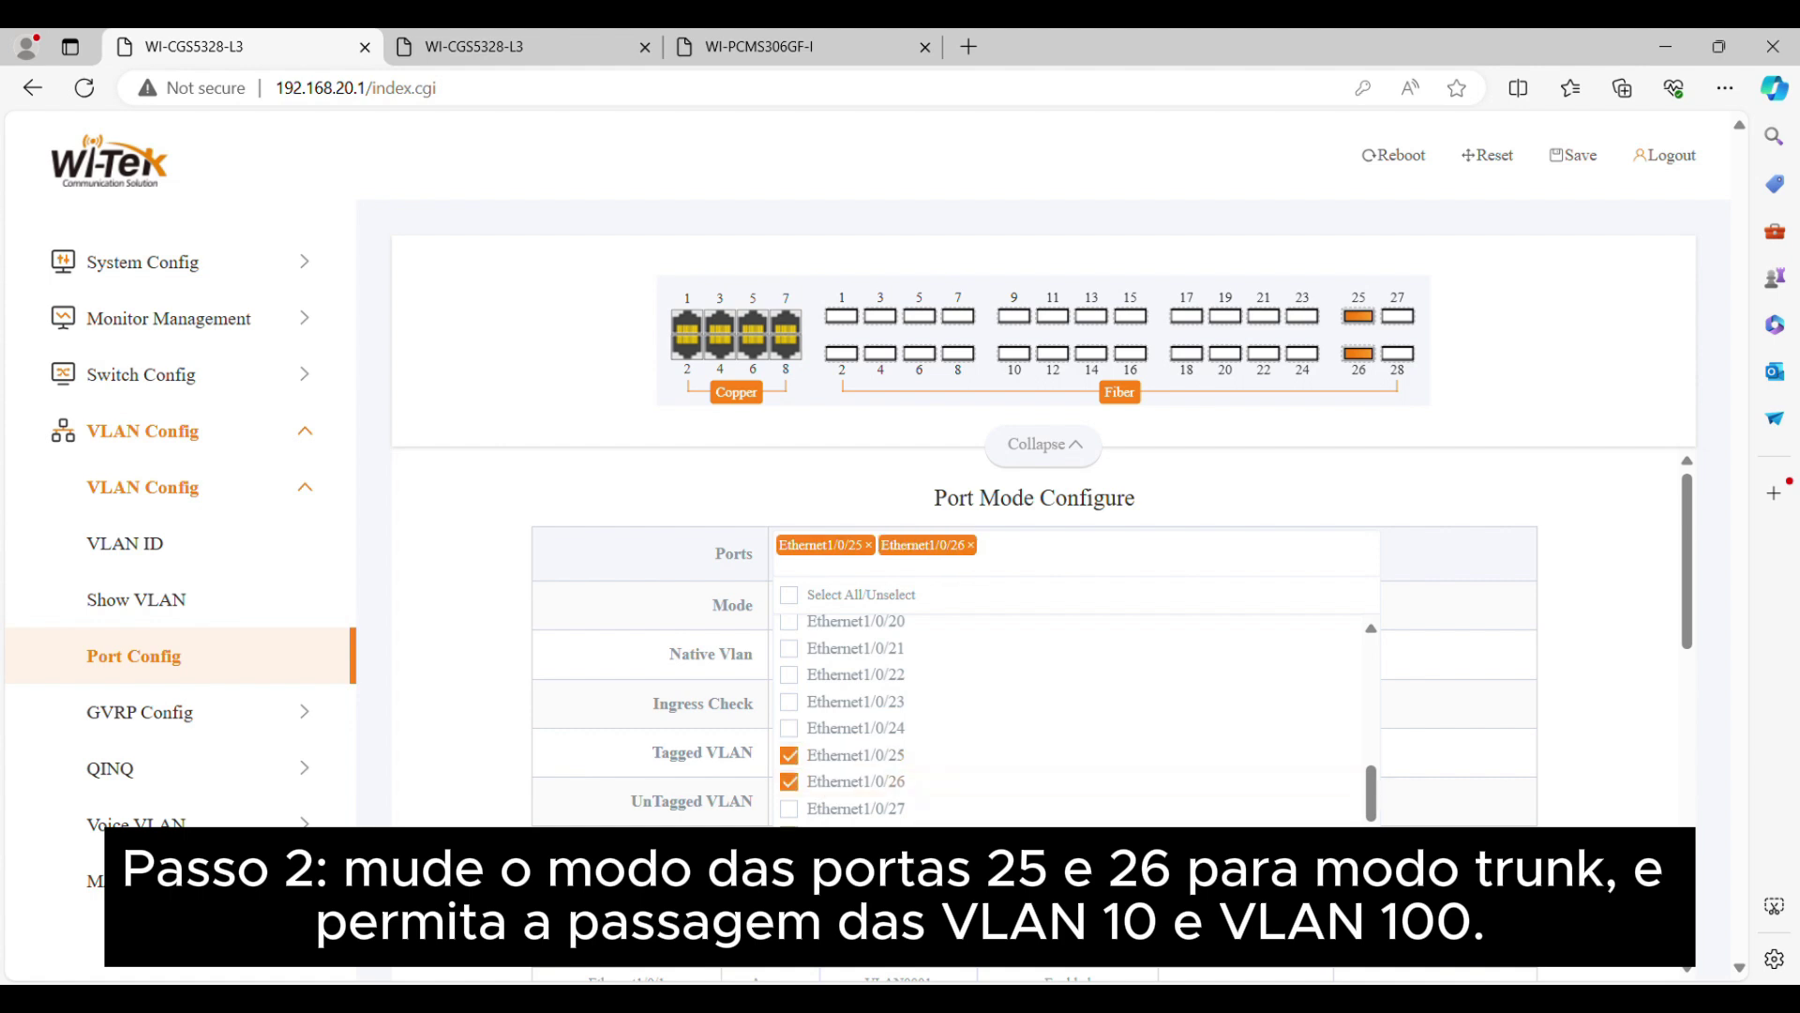
# - Configure ports Ethernet1/0/25 and Ethernet1/0/26 in Trunk mode with tagged VLANs 10;100, and apply
pyautogui.click(1481, 727)
pyautogui.click(1011, 608)
pyautogui.click(930, 668)
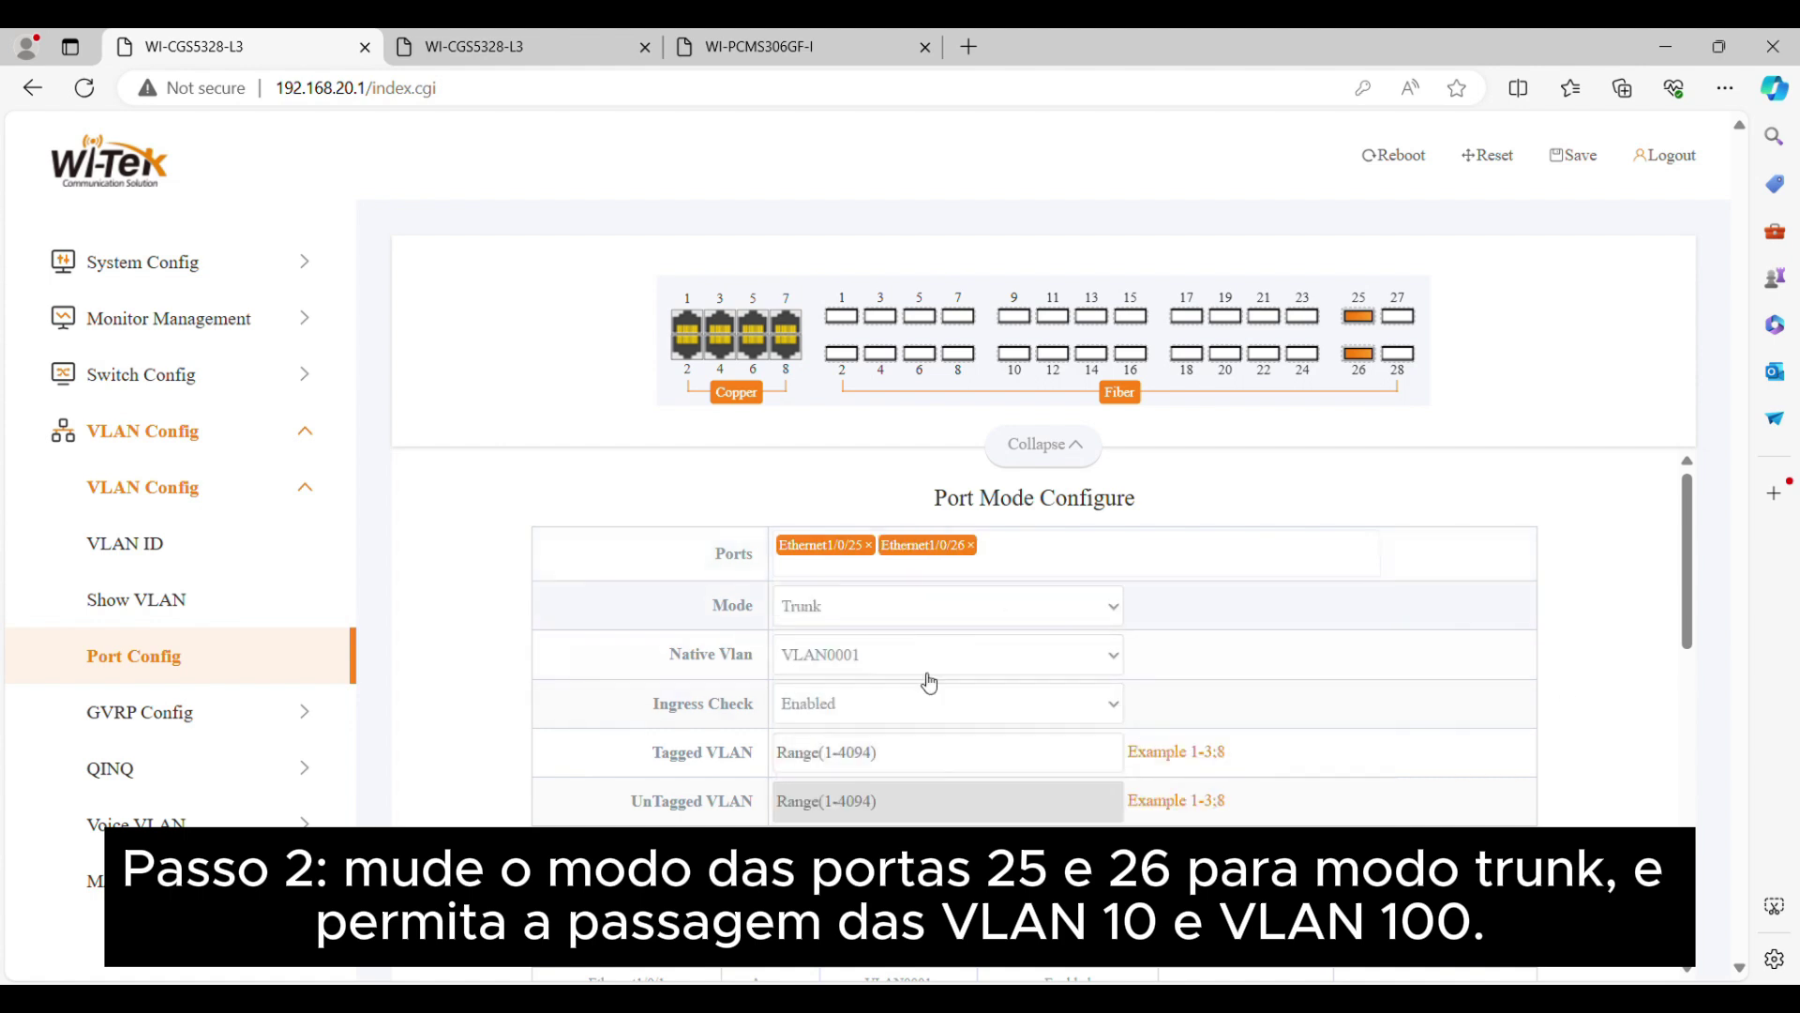
pyautogui.click(952, 750)
pyautogui.write('10;100')
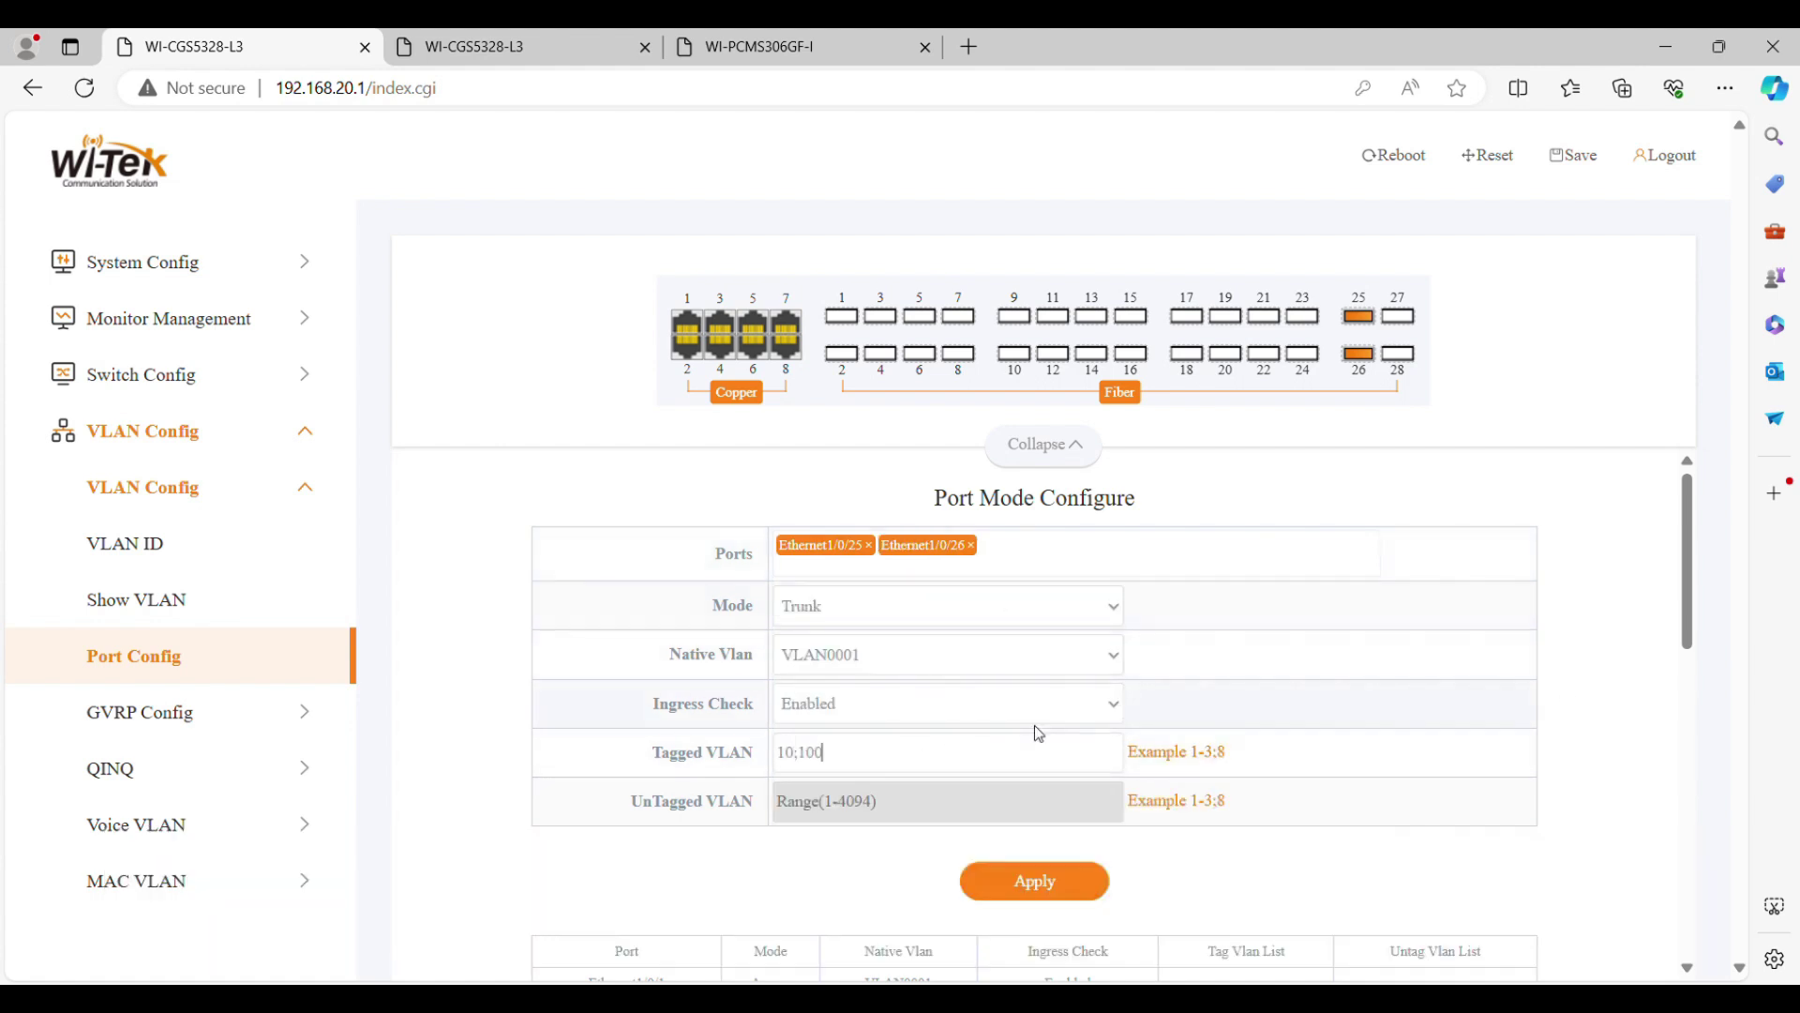
pyautogui.click(1088, 885)
pyautogui.scroll(-10, 1453, 709)
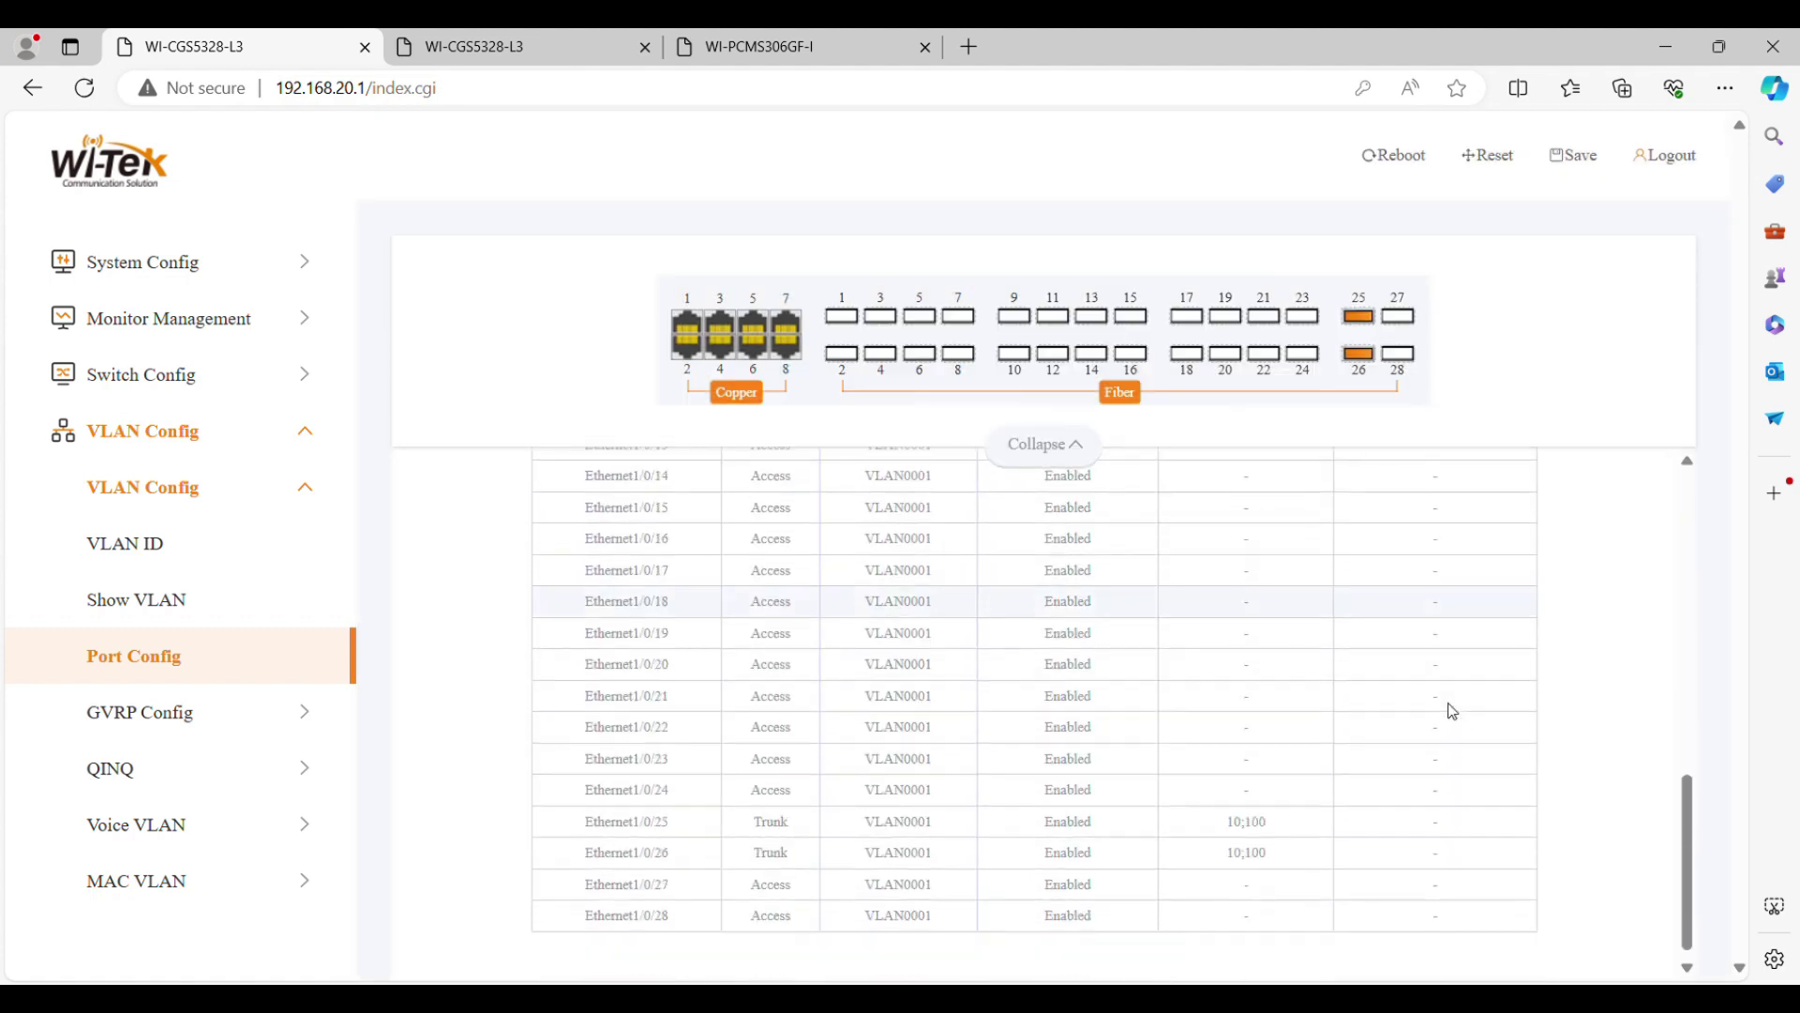
pyautogui.moveTo(578, 812); pyautogui.dragTo(1277, 853)
# - Switch to SwitchB at 192.168.20.2 and add VLAN IDs 10;100
pyautogui.click(507, 47)
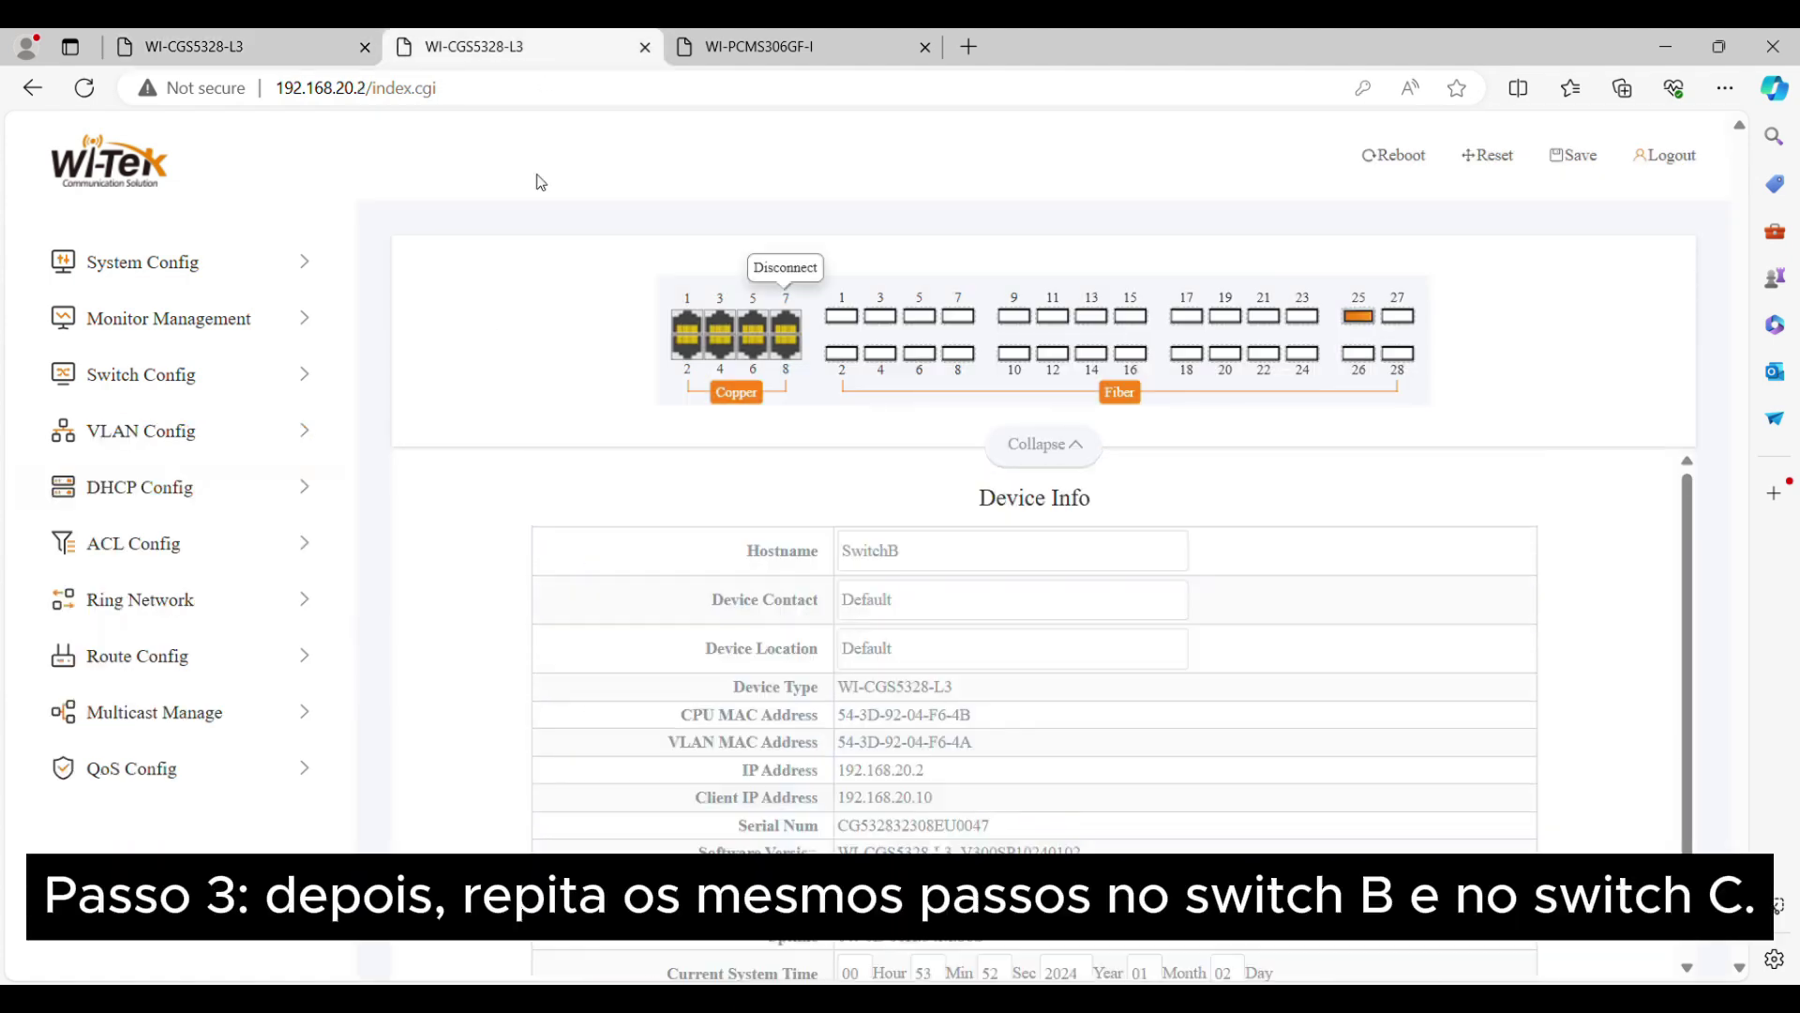
pyautogui.click(141, 431)
pyautogui.click(142, 487)
pyautogui.click(126, 543)
pyautogui.click(854, 560)
pyautogui.write('10;')
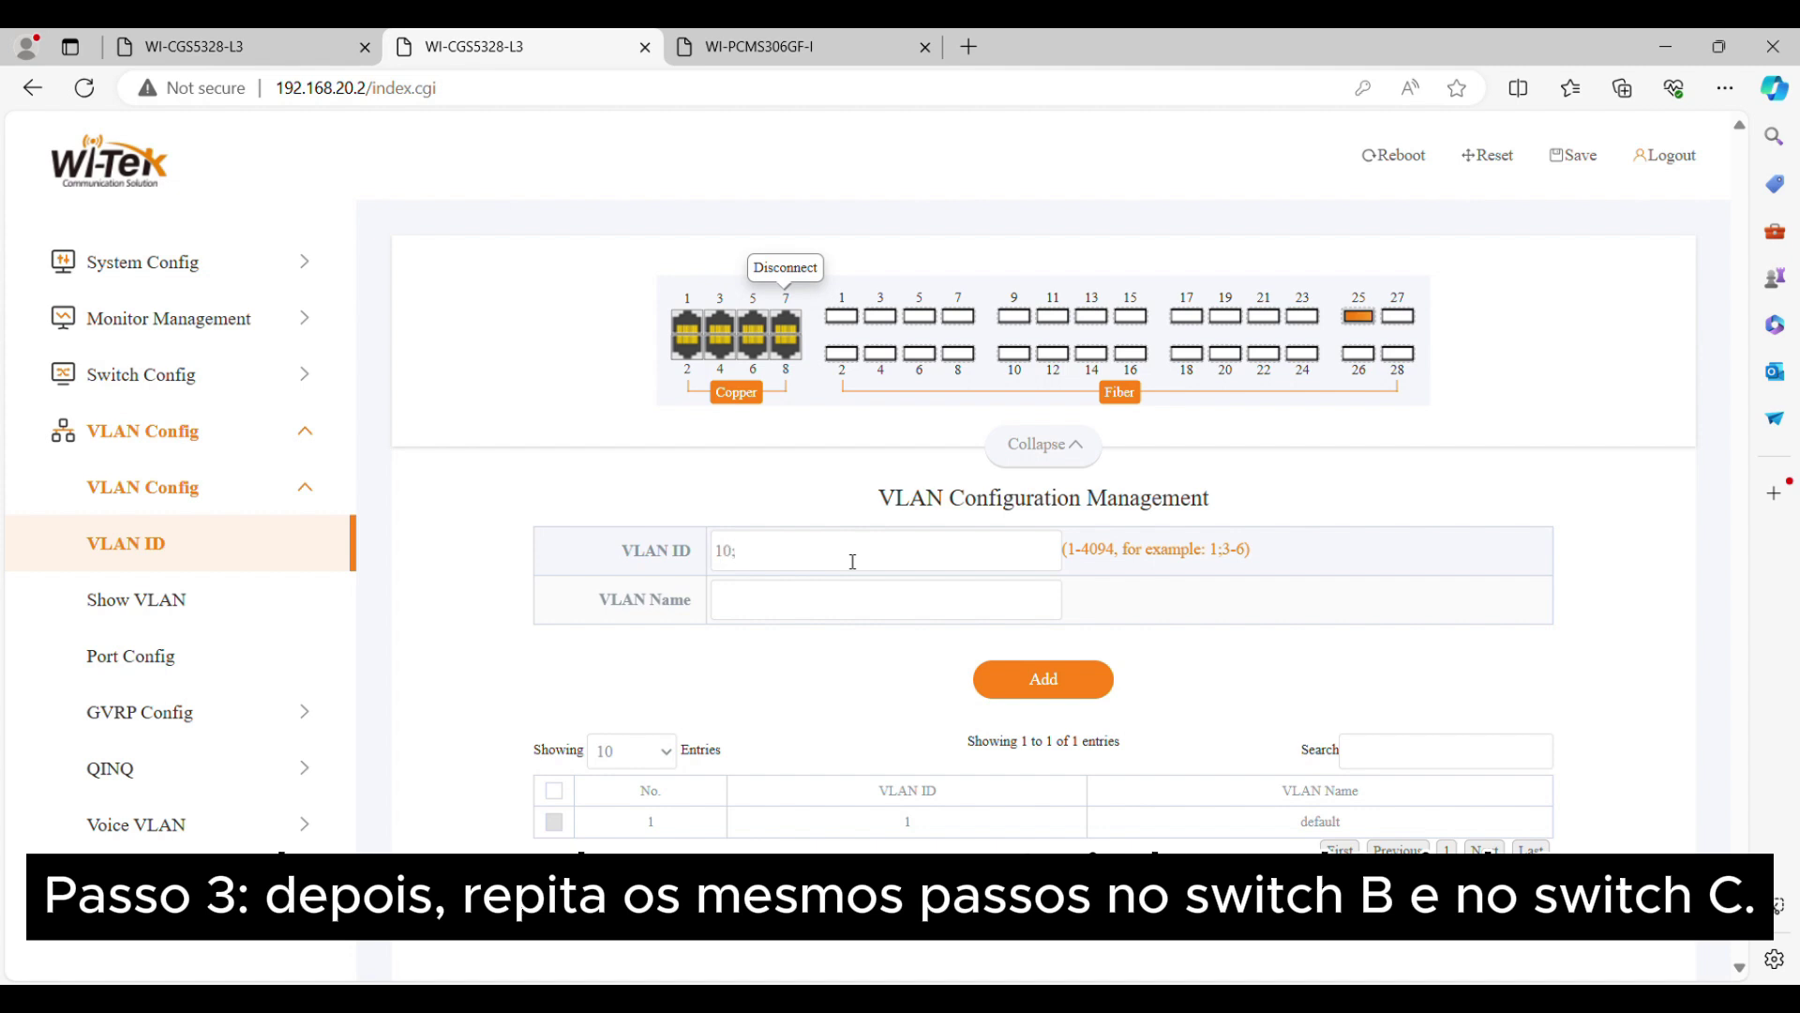
pyautogui.write('100')
pyautogui.click(1055, 690)
# - Configure SwitchB ports Ethernet1/0/25 and Ethernet1/0/26 in Trunk mode with tagged VLANs 10;100, apply, and check their rows in the port table
pyautogui.click(134, 656)
pyautogui.click(1079, 562)
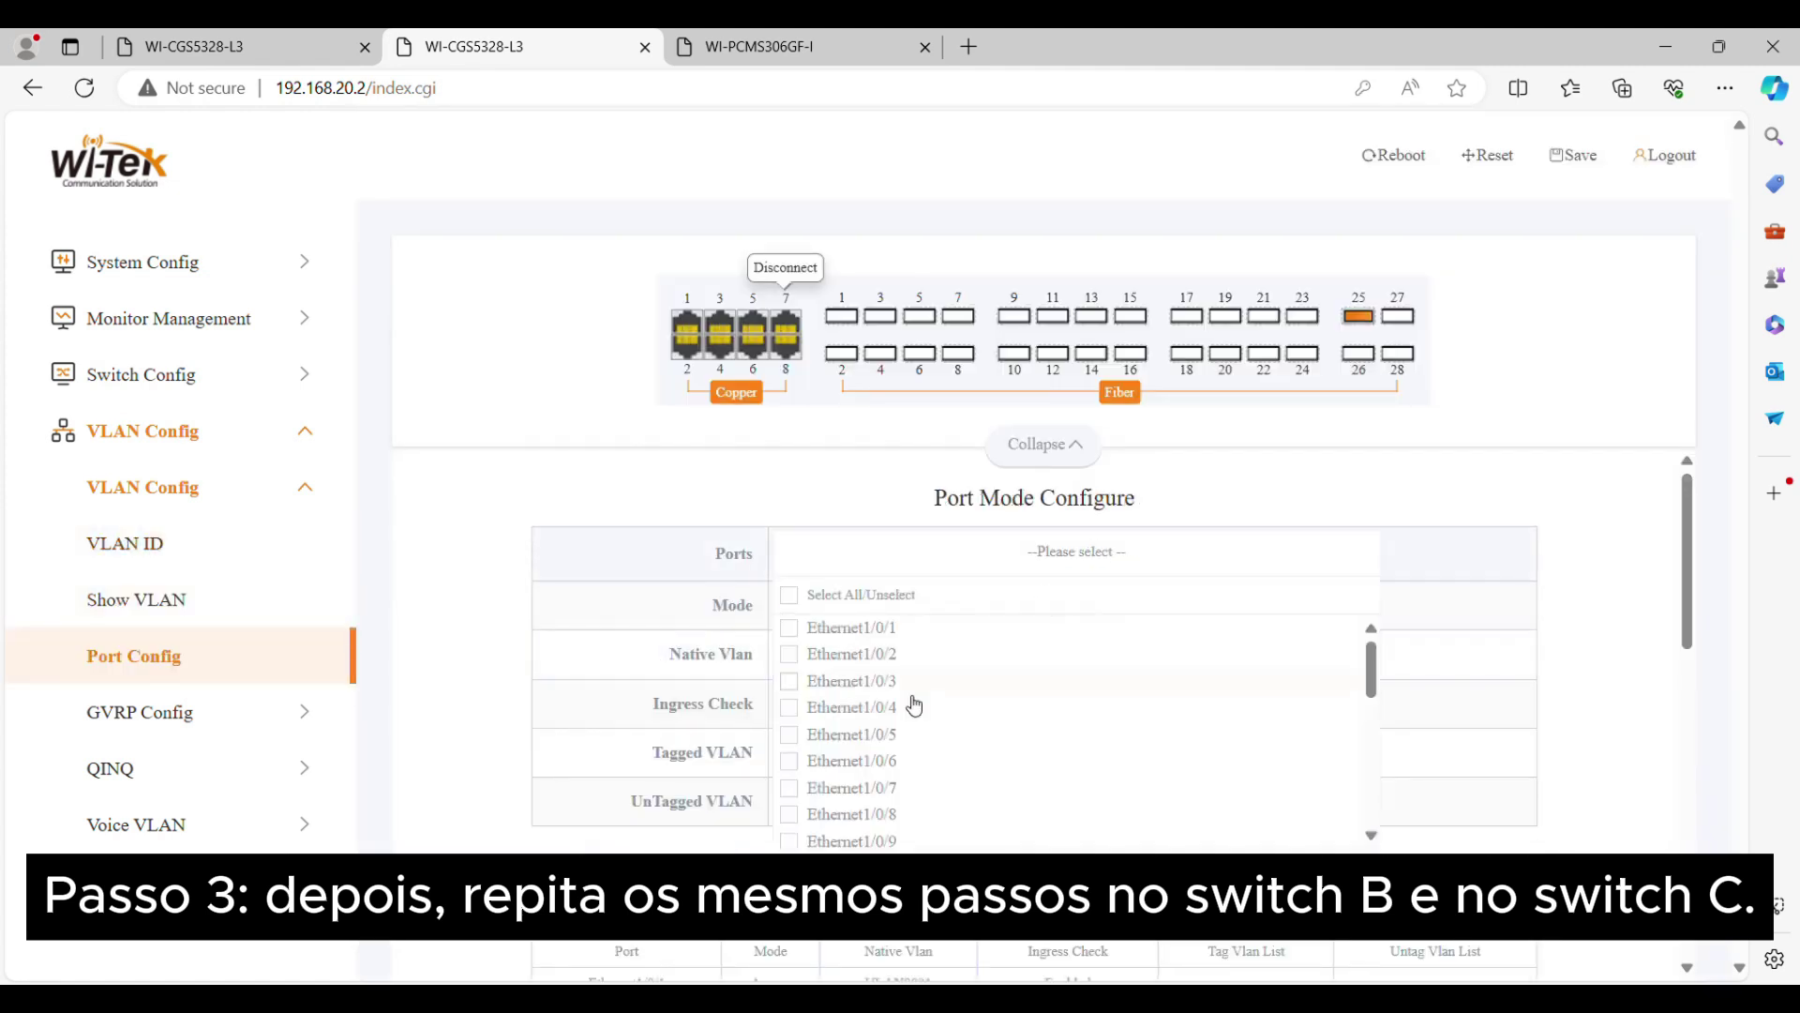
pyautogui.scroll(-5, 914, 705)
pyautogui.click(866, 759)
pyautogui.click(866, 783)
pyautogui.click(975, 849)
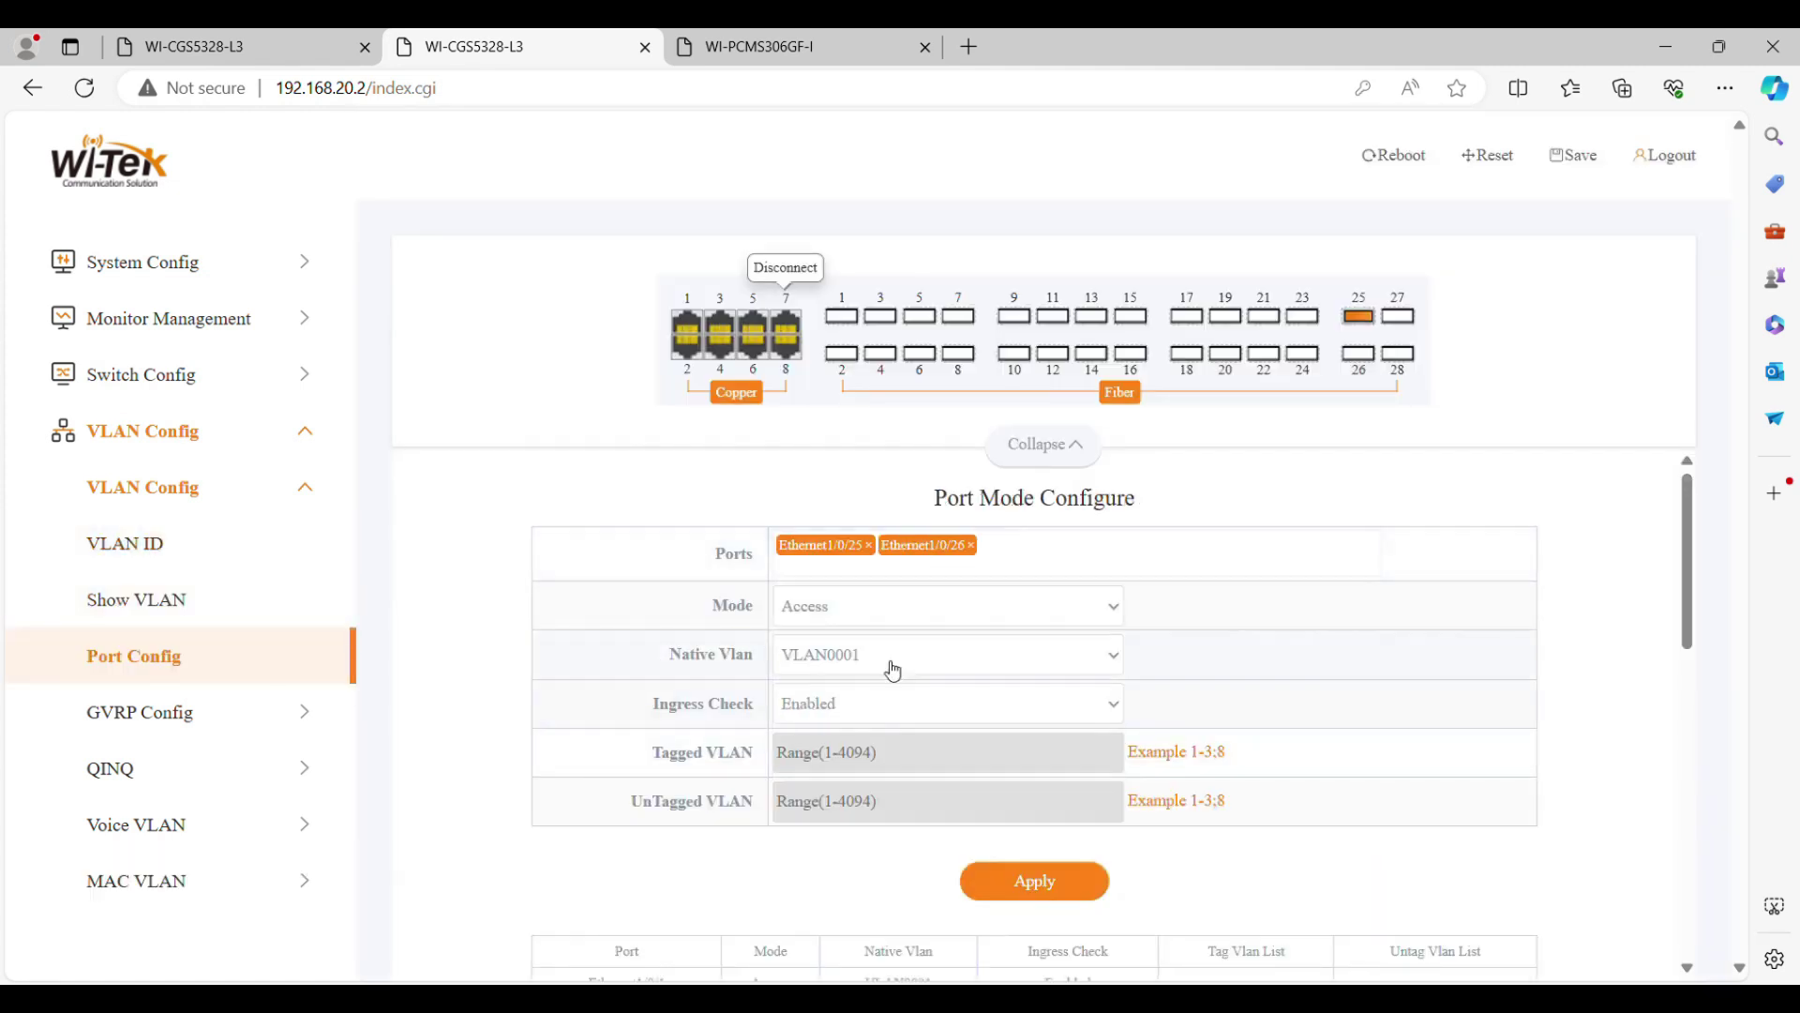
pyautogui.click(958, 675)
pyautogui.click(916, 751)
pyautogui.write('20;100')
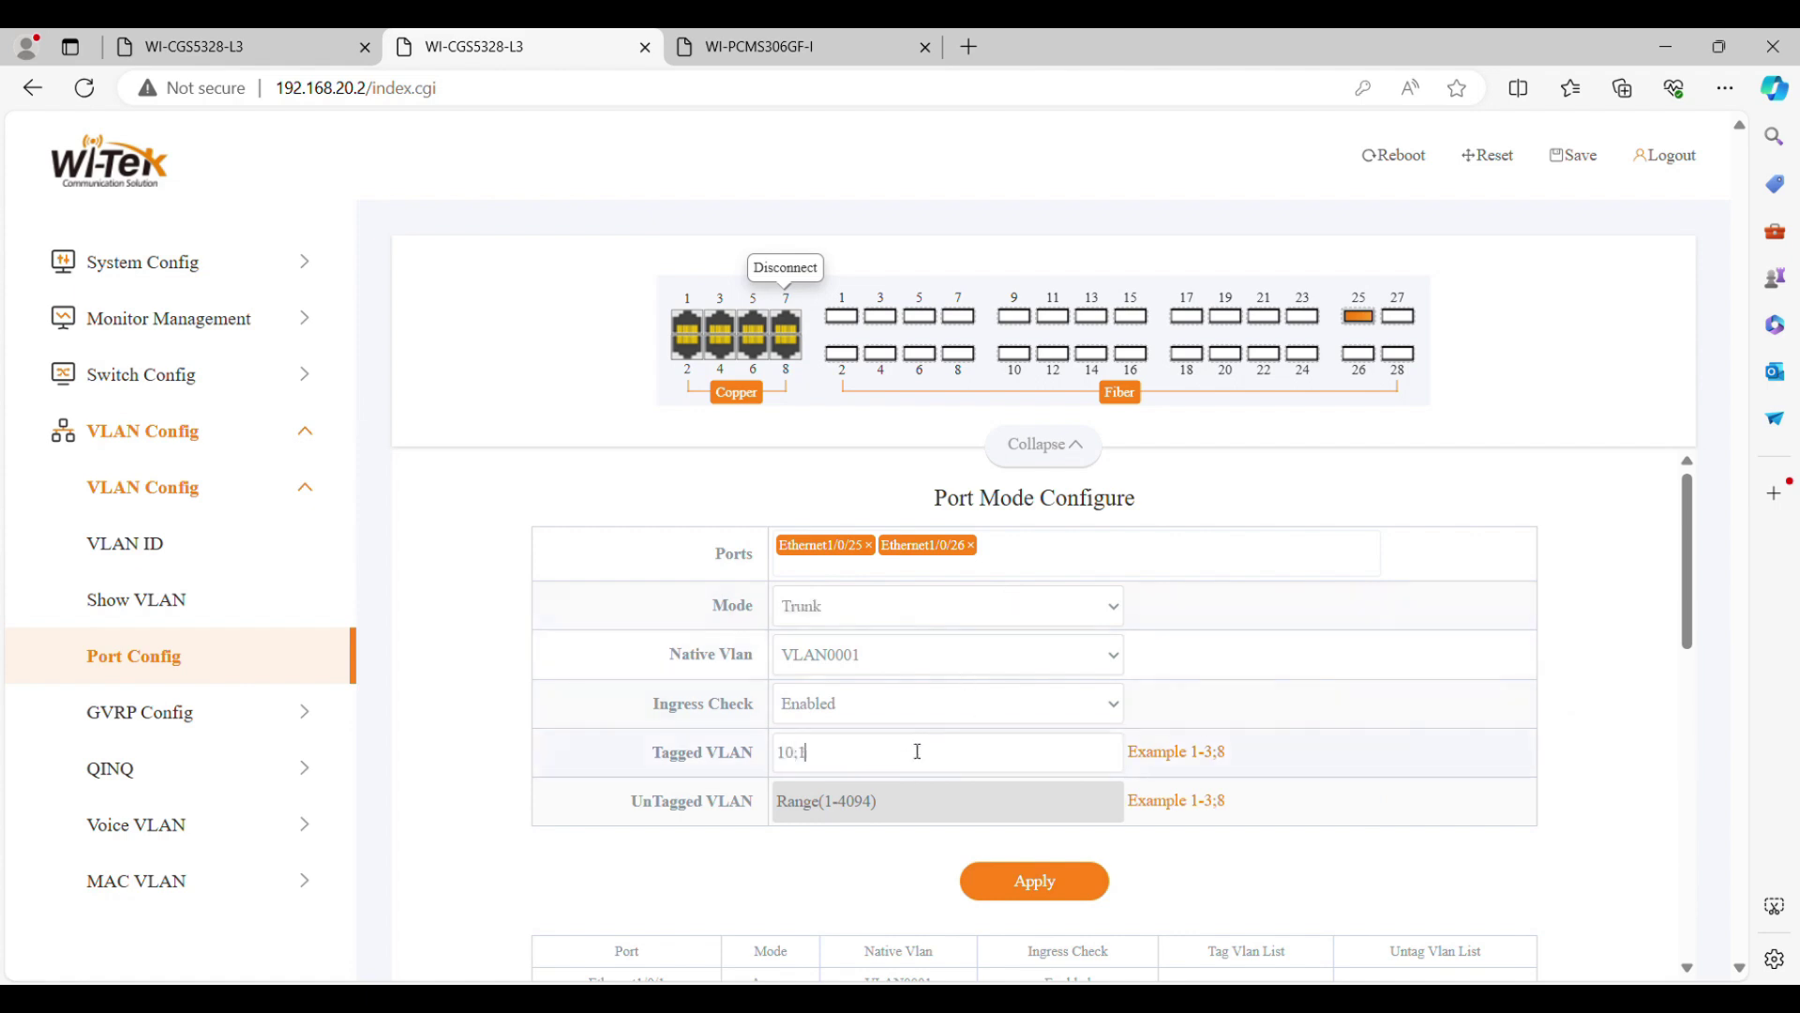
pyautogui.click(1057, 884)
pyautogui.scroll(-5, 1399, 784)
pyautogui.scroll(-4, 1399, 777)
pyautogui.moveTo(585, 806); pyautogui.dragTo(1263, 847)
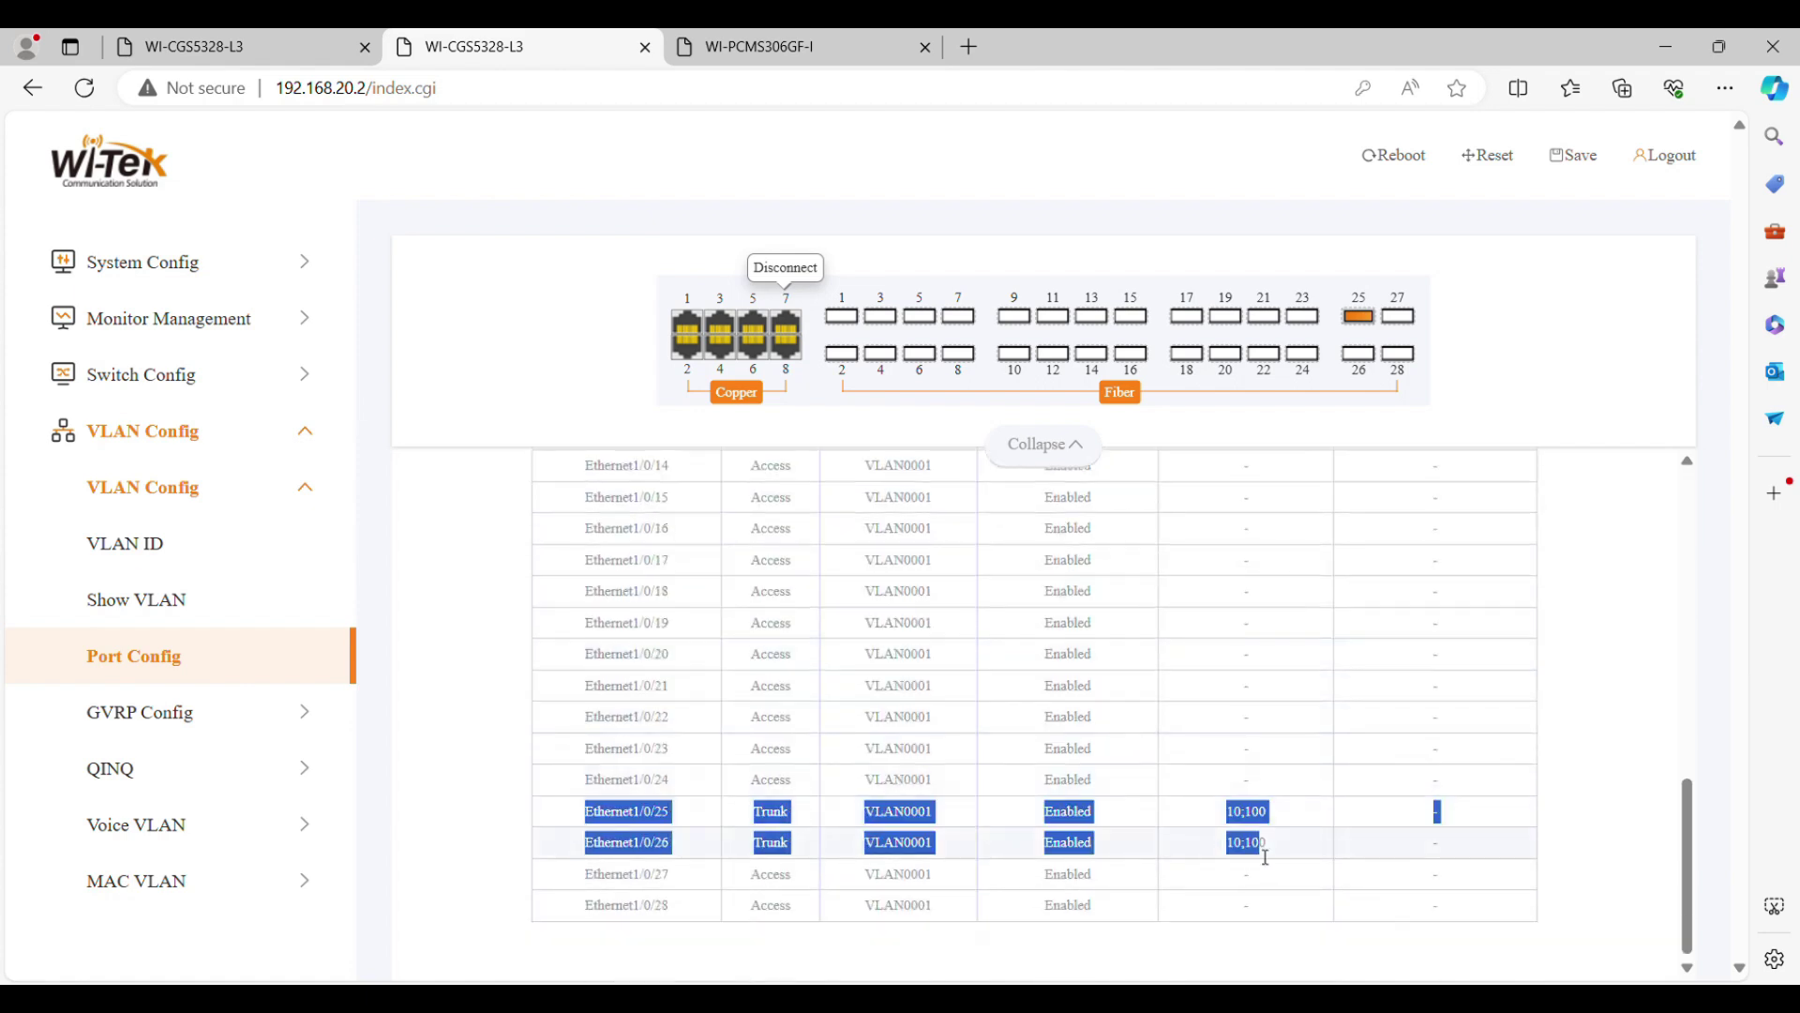
pyautogui.click(1565, 733)
# - Switch to SwitchC at 192.168.20.3 and apply a created VLAN list with VLAN 10 and VLAN 100 instead of VLAN 1000
pyautogui.click(788, 46)
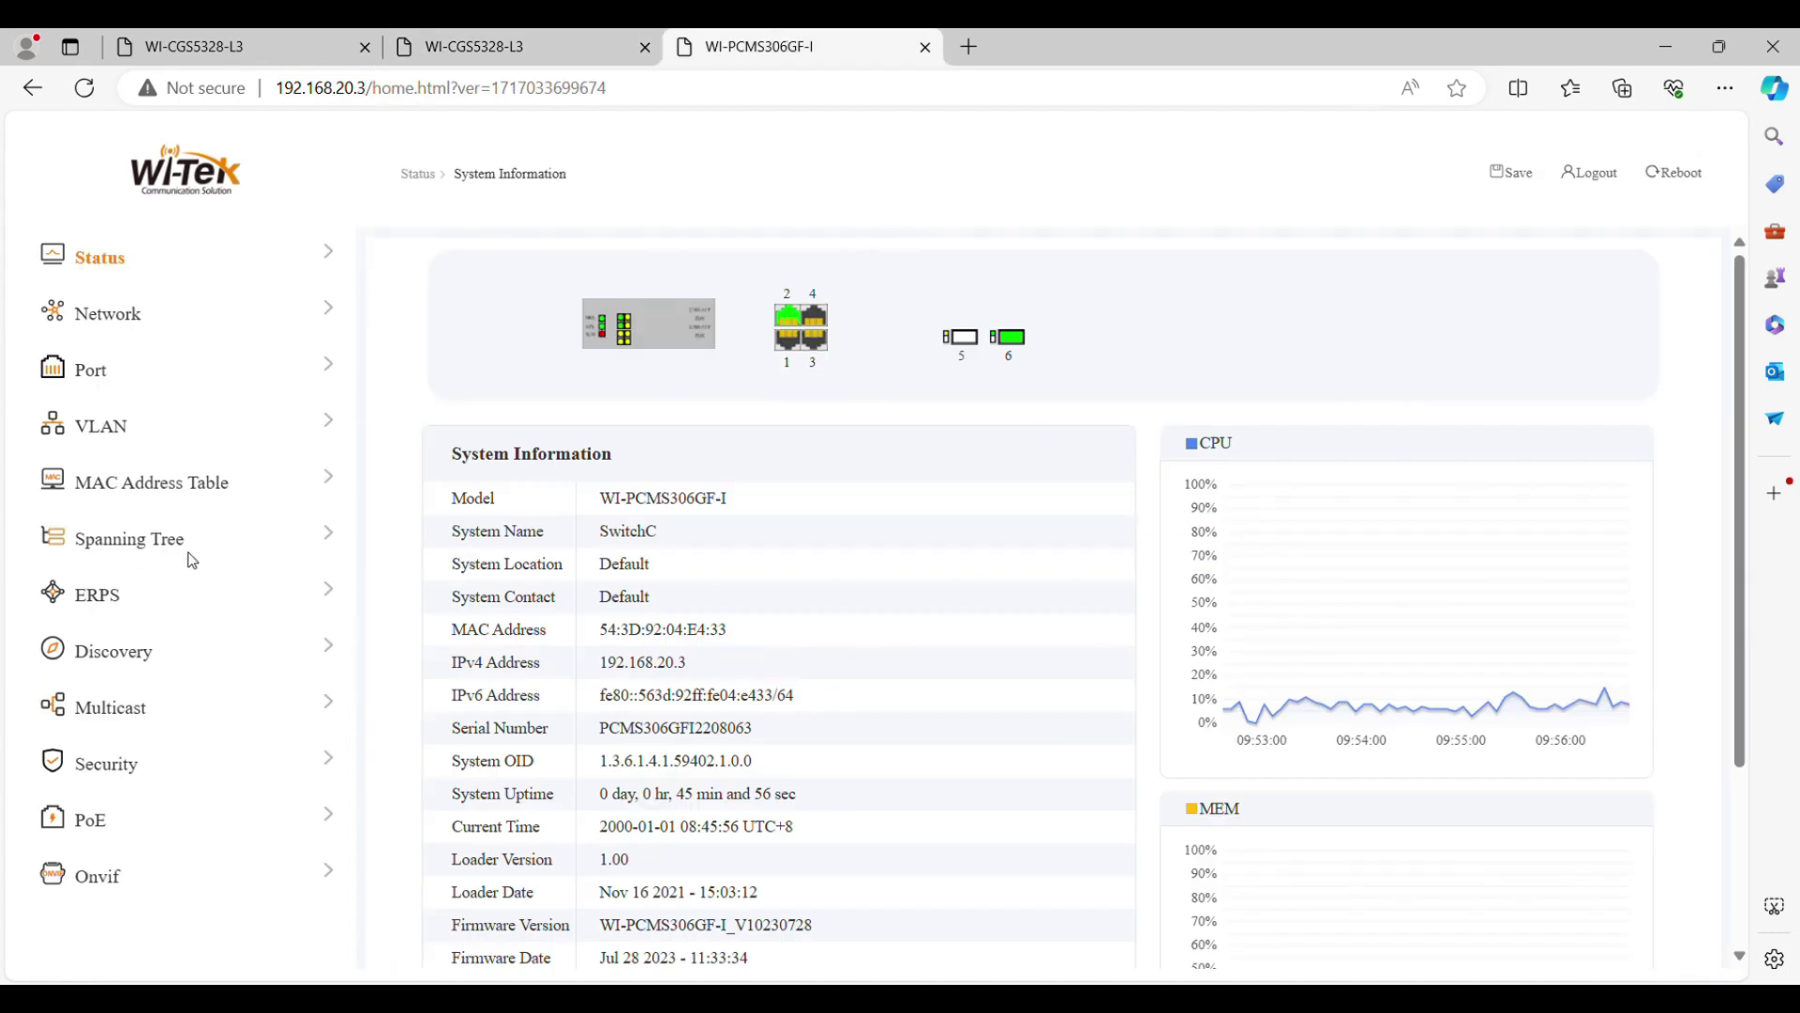
pyautogui.click(187, 426)
pyautogui.click(240, 549)
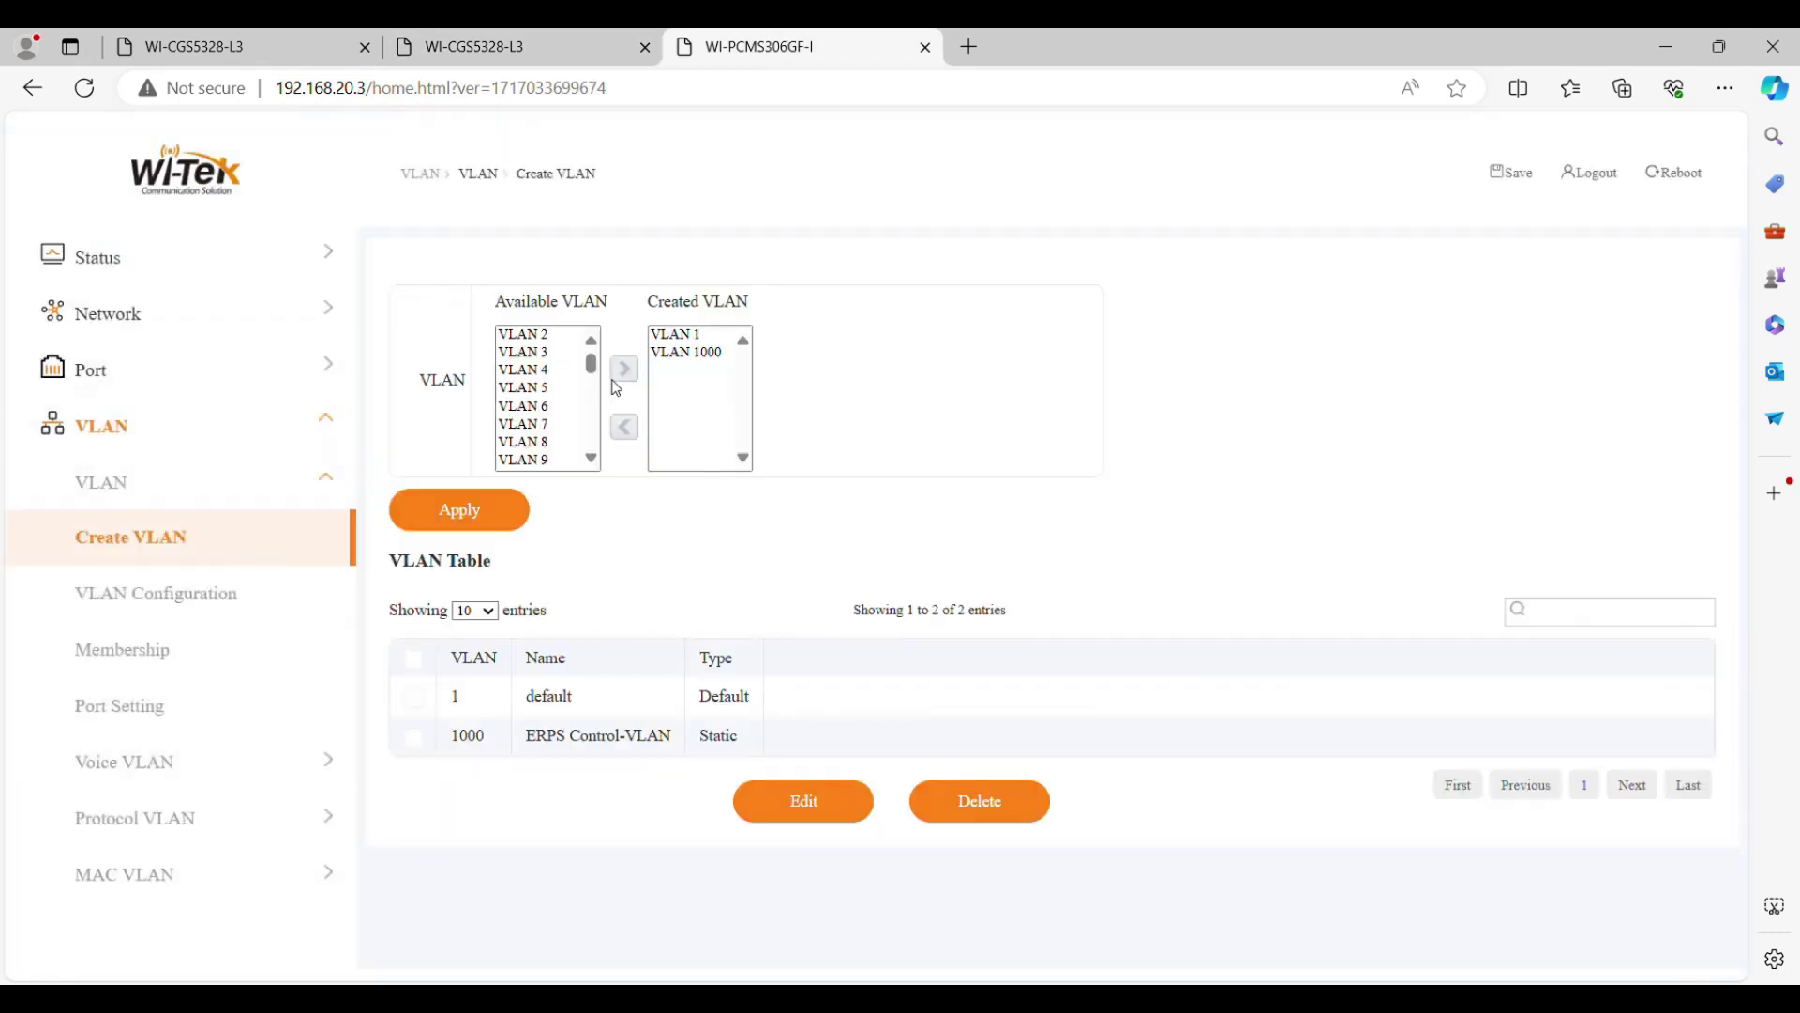
pyautogui.scroll(-3, 554, 403)
pyautogui.click(530, 362)
pyautogui.click(628, 379)
pyautogui.scroll(-16, 553, 409)
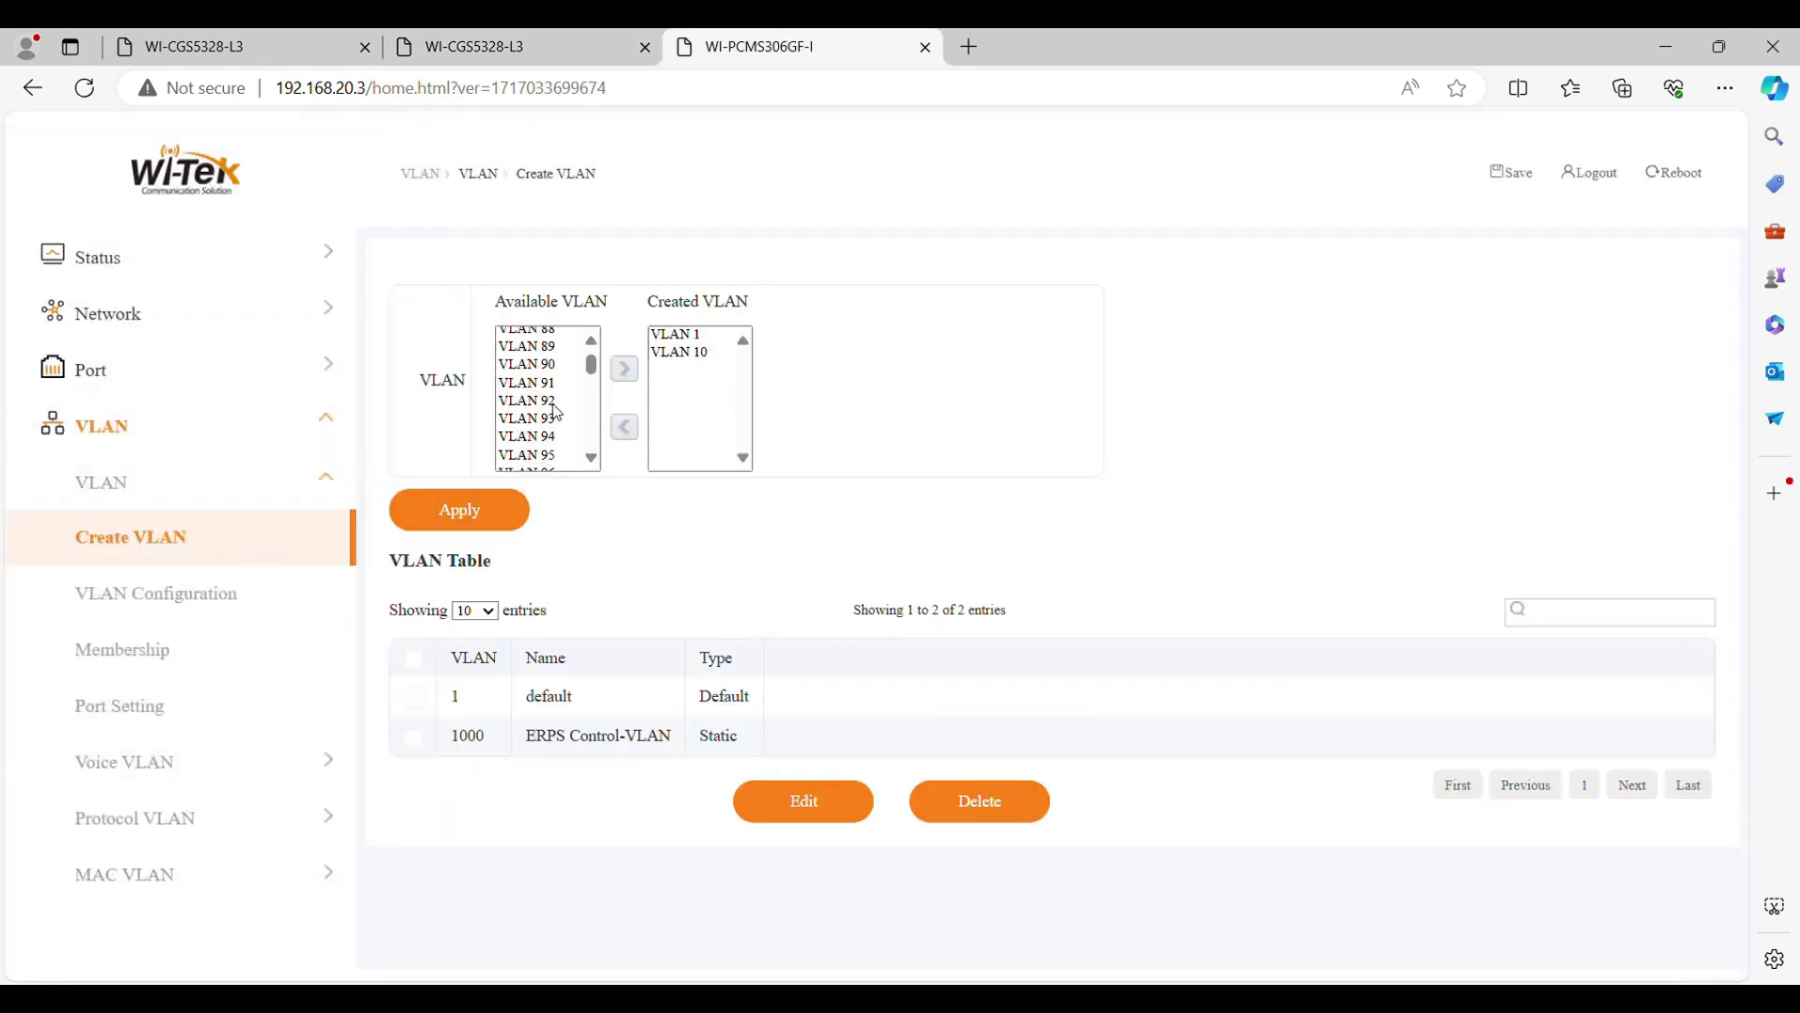
pyautogui.click(539, 444)
pyautogui.click(625, 368)
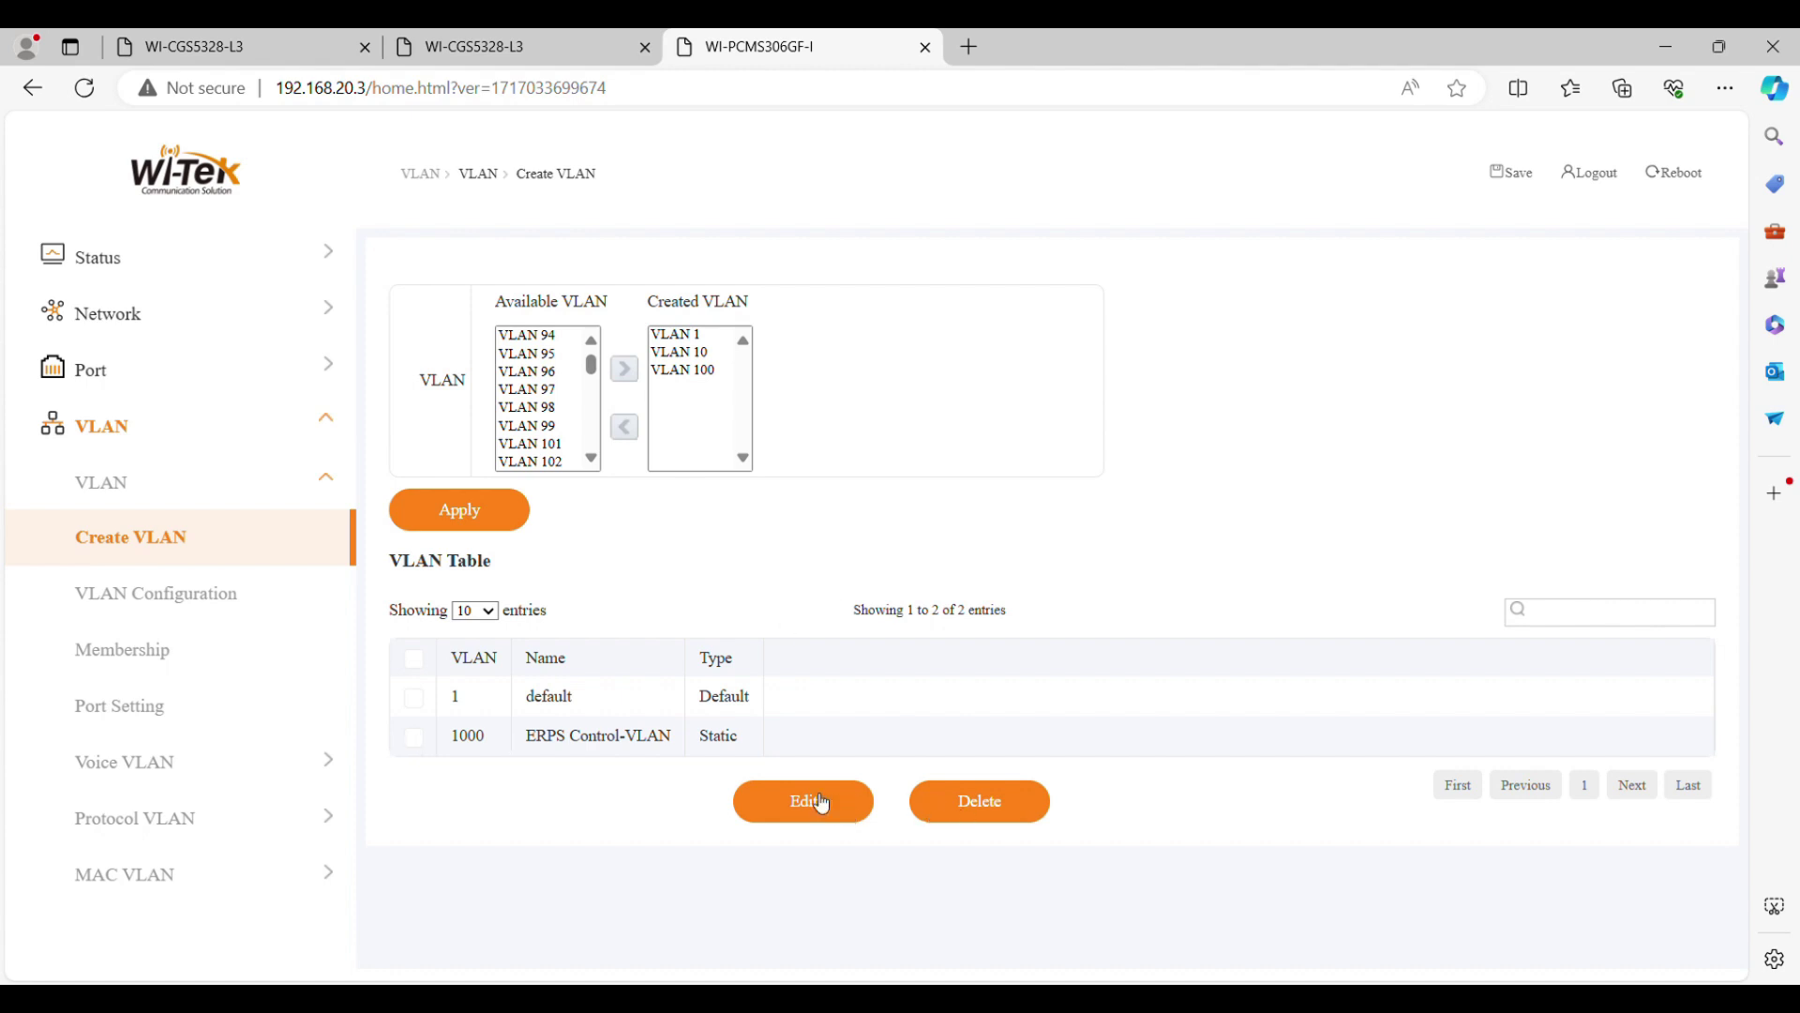
pyautogui.click(497, 525)
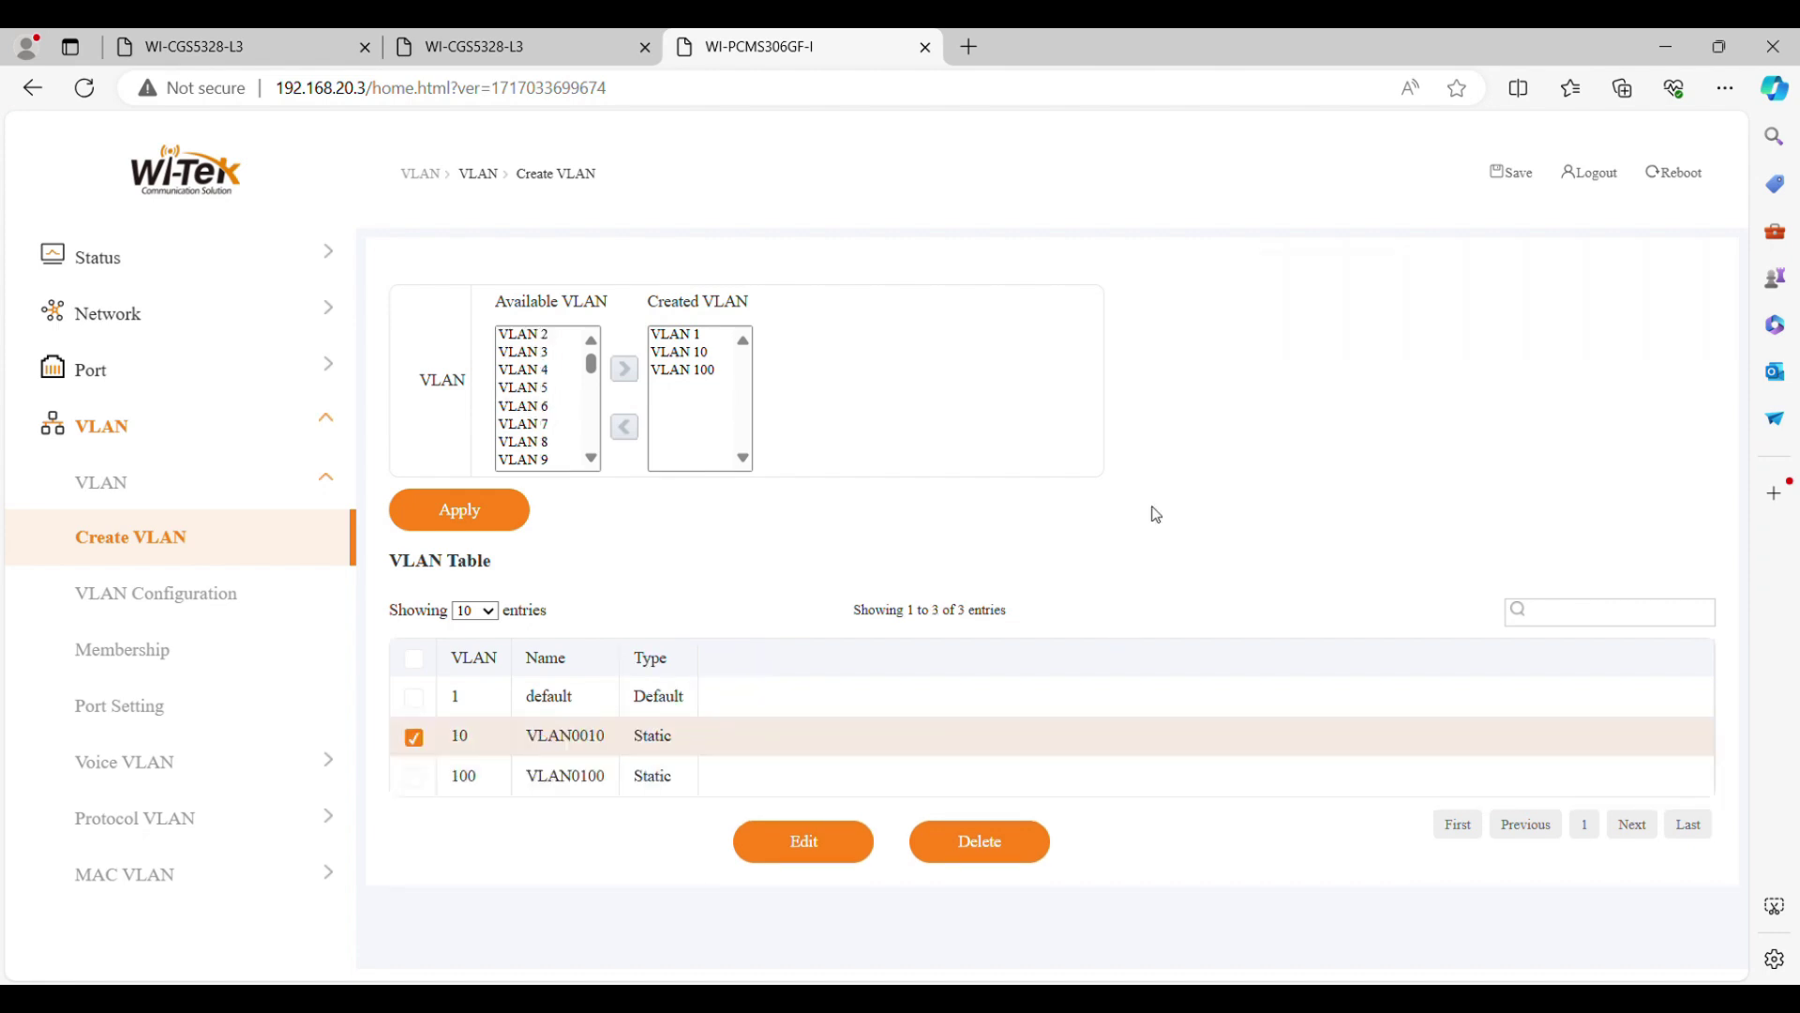
# - Rename VLAN 10 on SwitchC to ERPS-ControlVALN
pyautogui.click(413, 737)
pyautogui.click(414, 737)
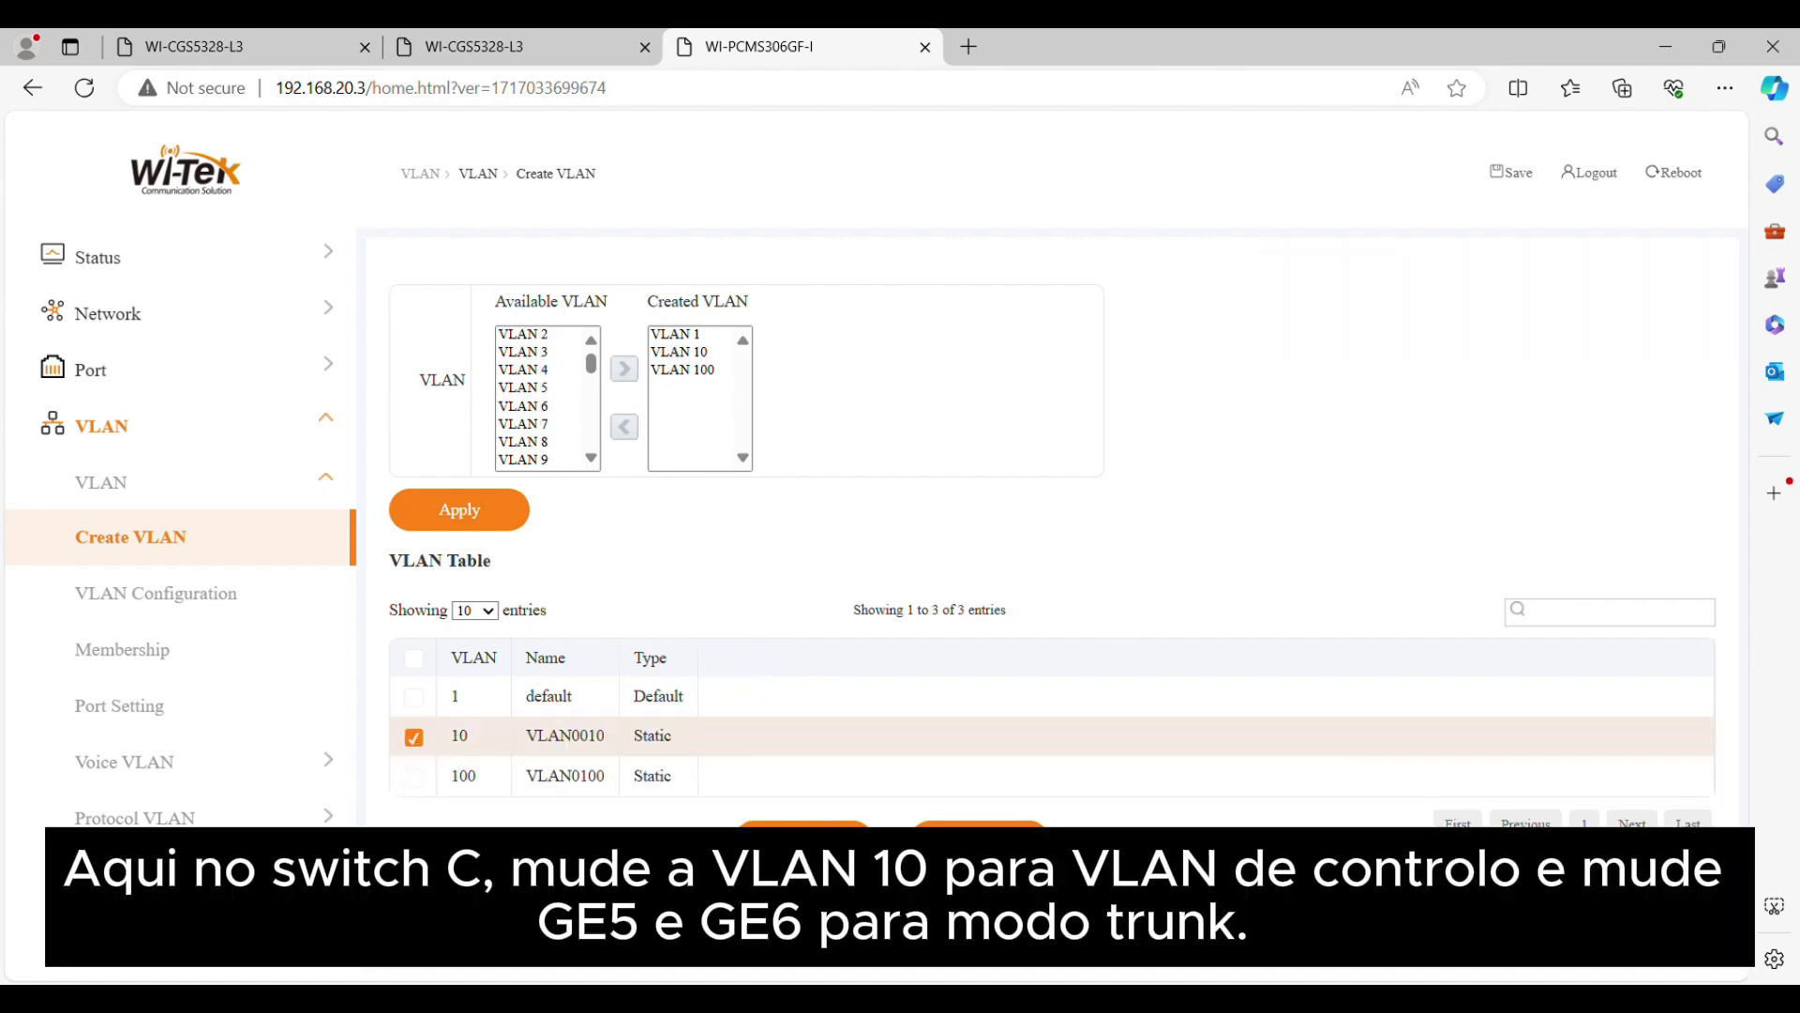
pyautogui.click(804, 841)
pyautogui.moveTo(592, 363); pyautogui.dragTo(515, 374)
pyautogui.write('ERPS-Controll')
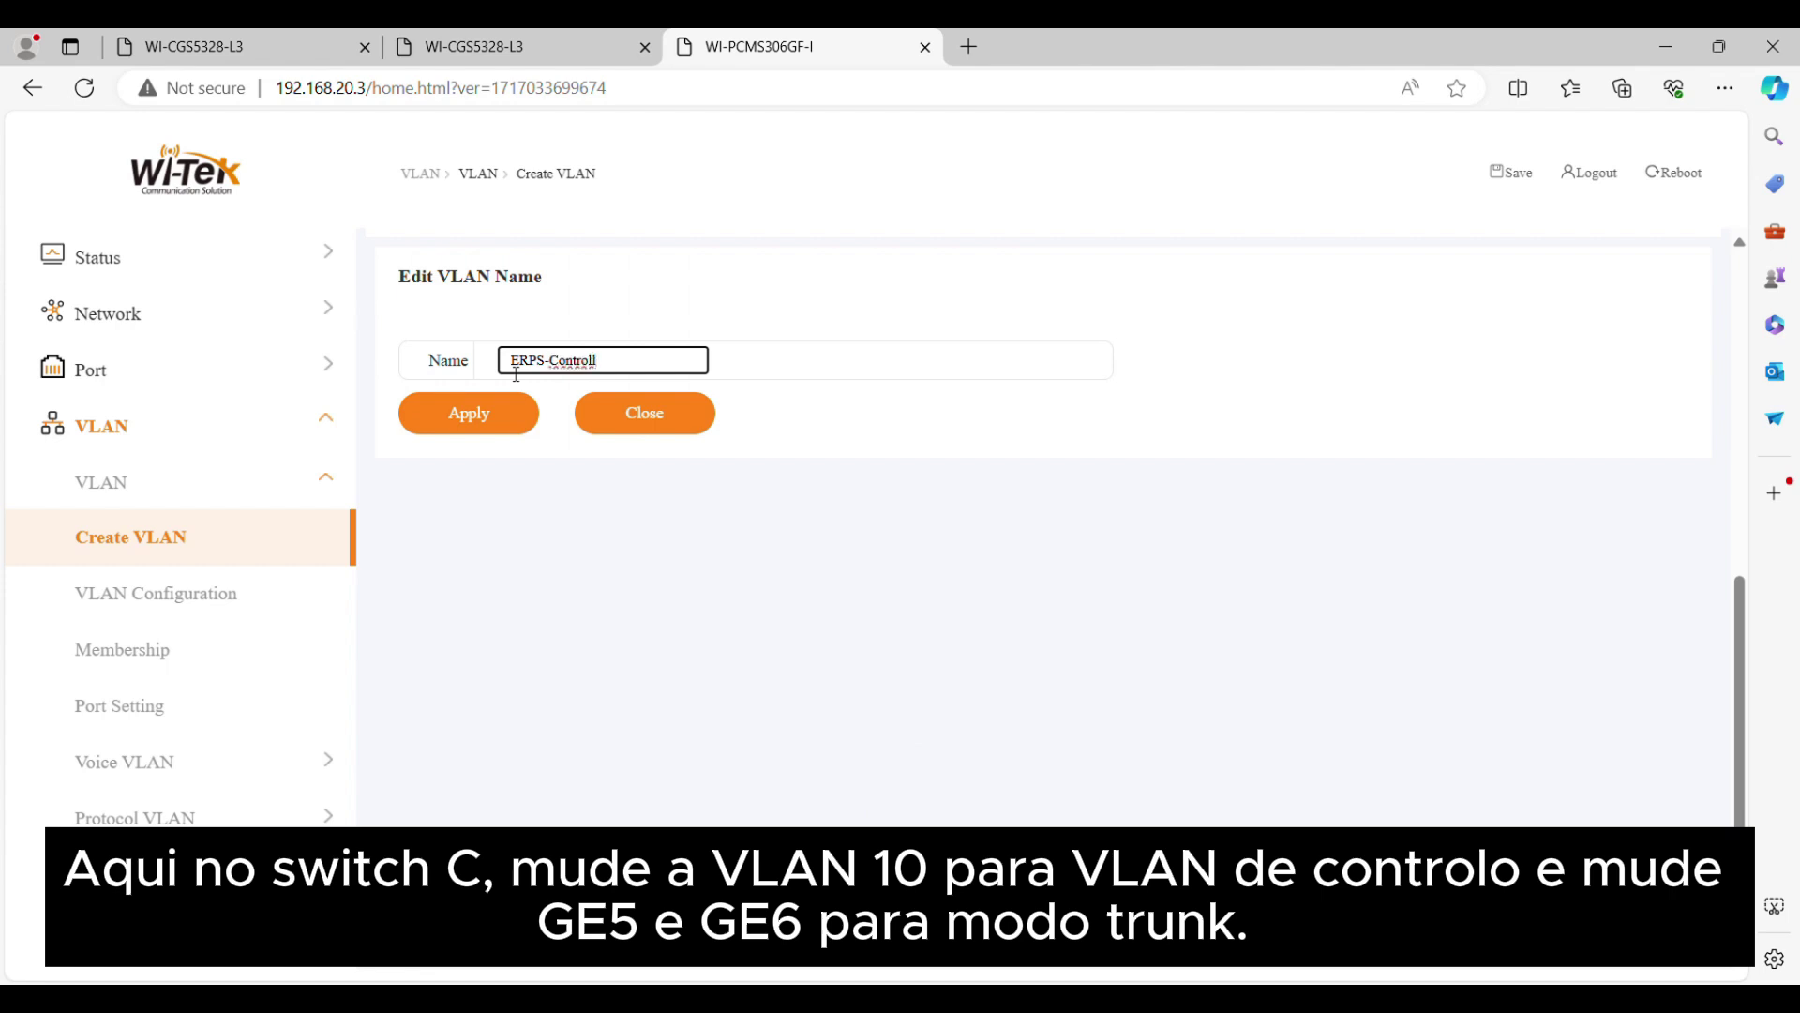
pyautogui.write('VALN')
pyautogui.click(590, 426)
# - Make GE5 and GE6 tagged members of ERPS-ControlVALN and VLAN0100, apply, and check both ports in the membership table
pyautogui.click(225, 624)
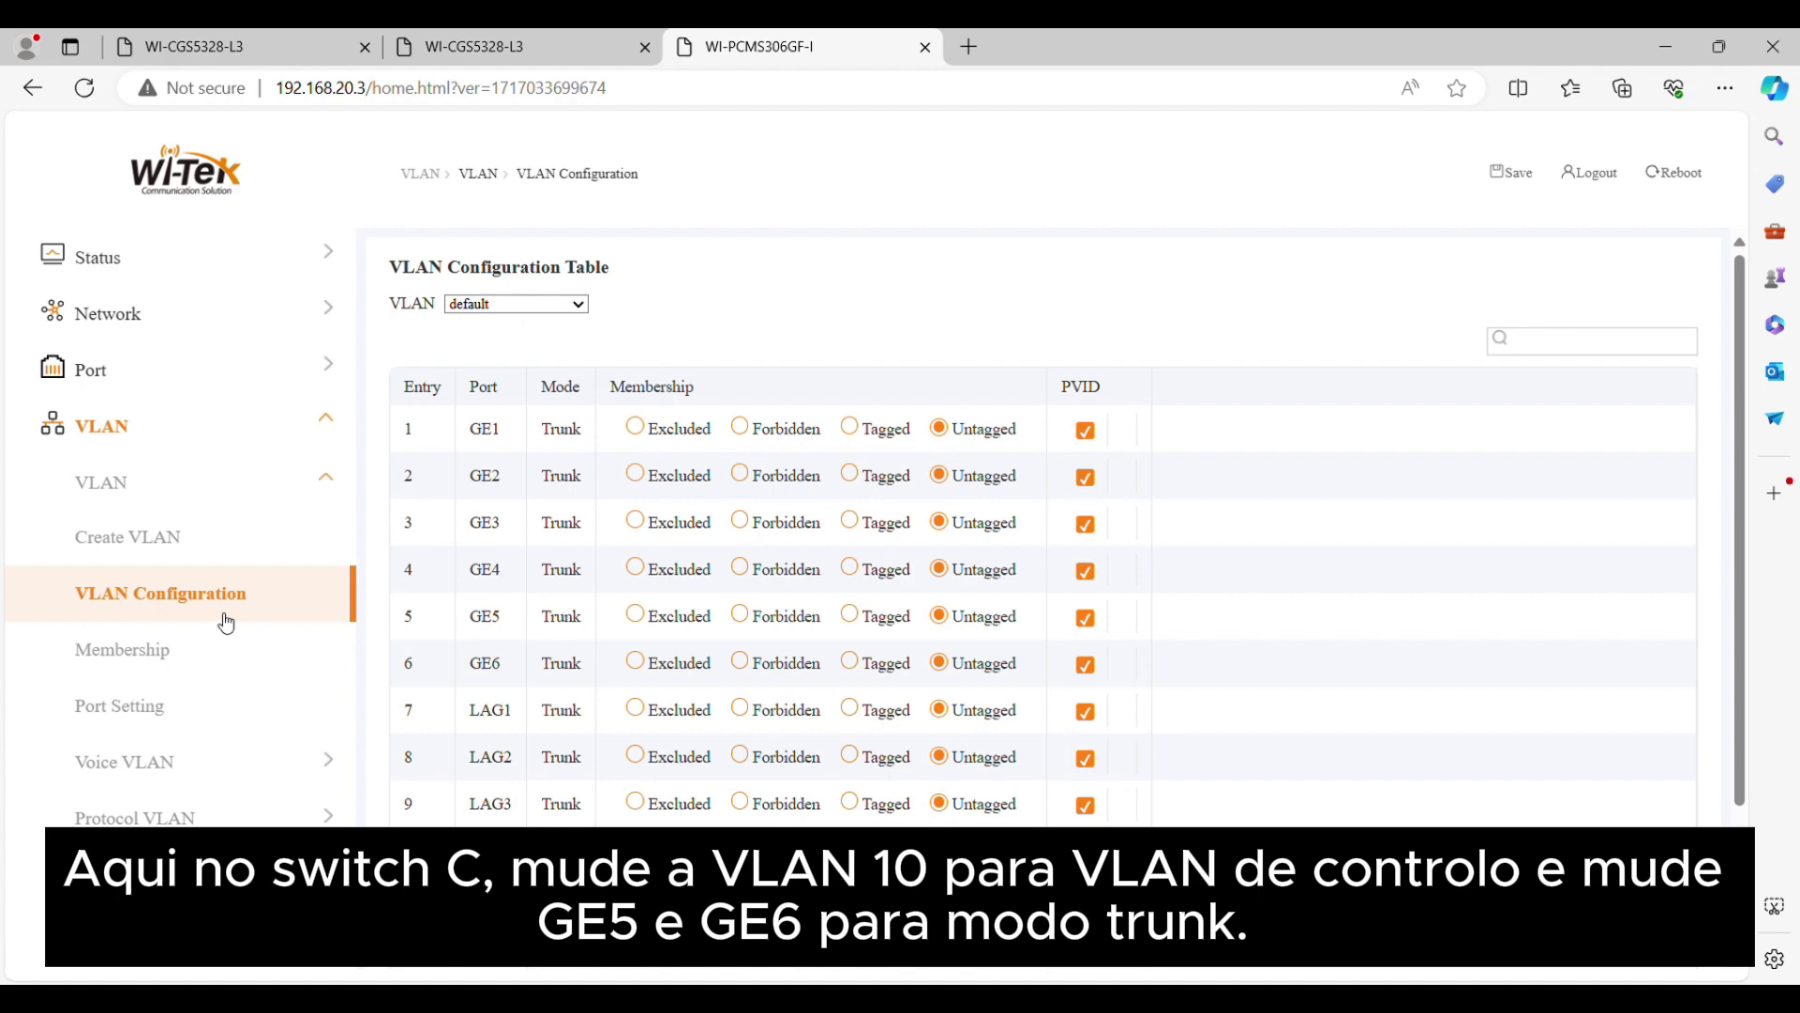
pyautogui.click(572, 307)
pyautogui.click(541, 350)
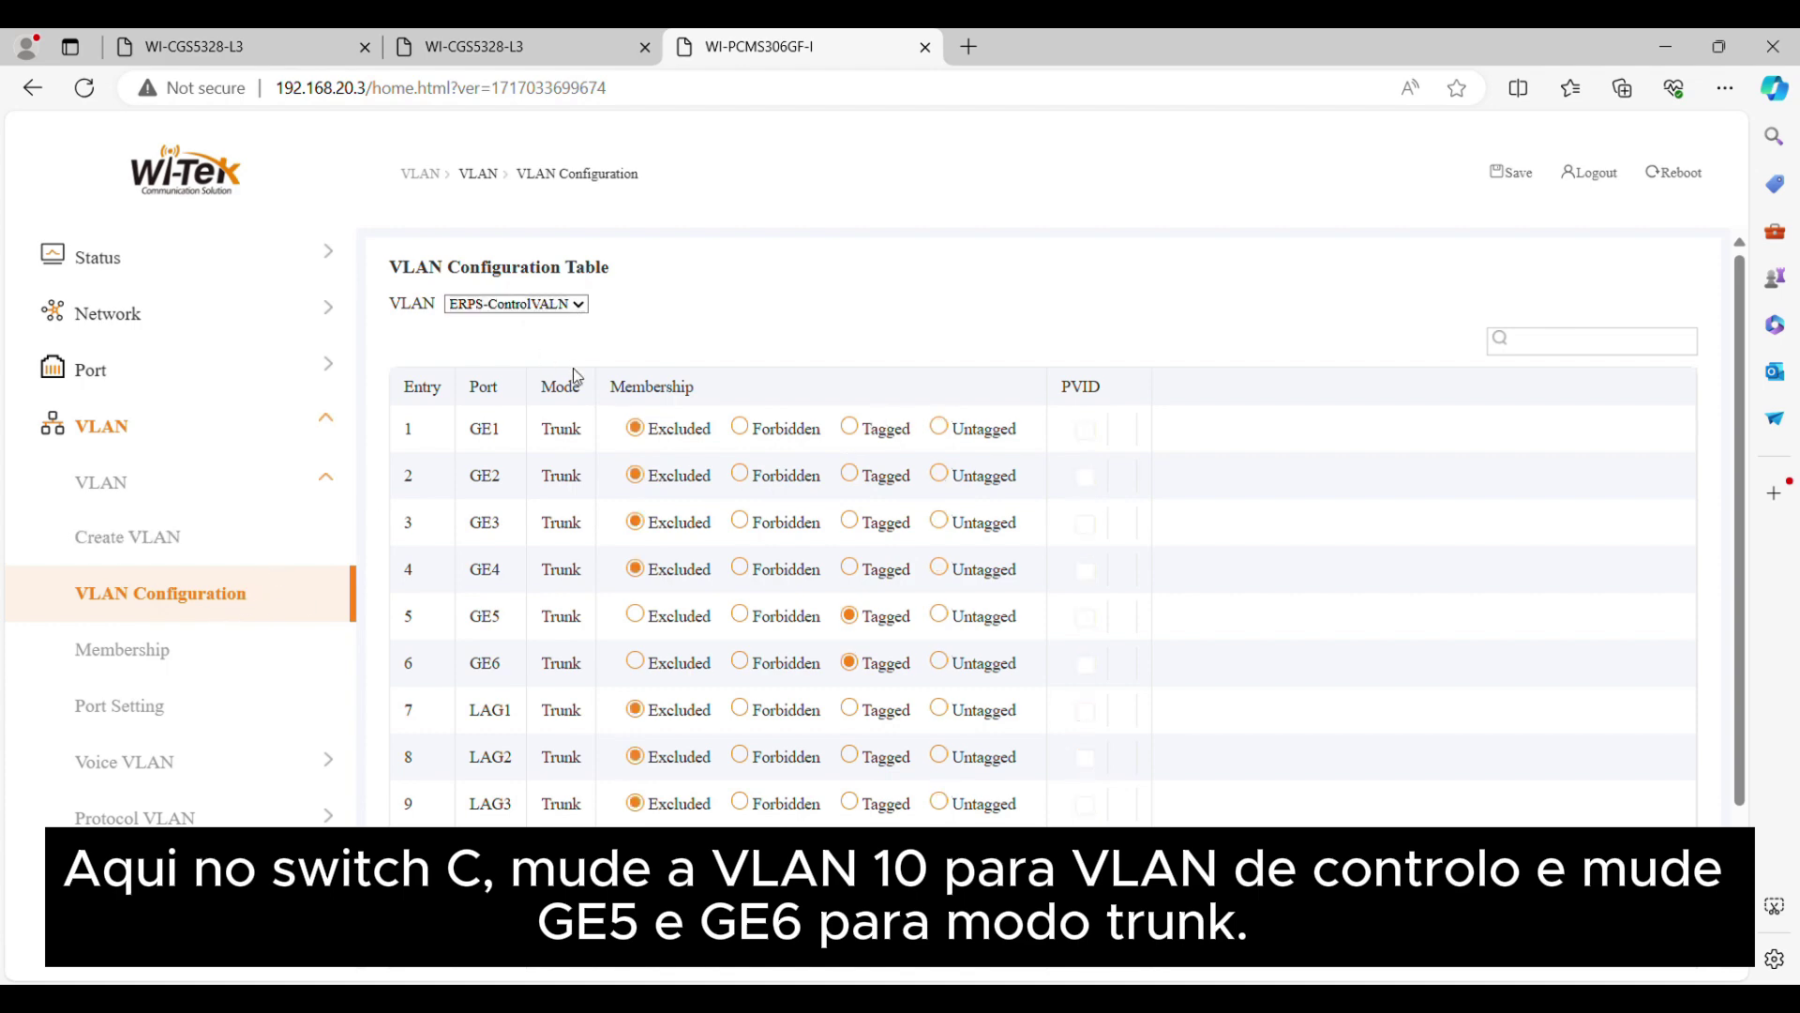
pyautogui.scroll(-2, 1189, 657)
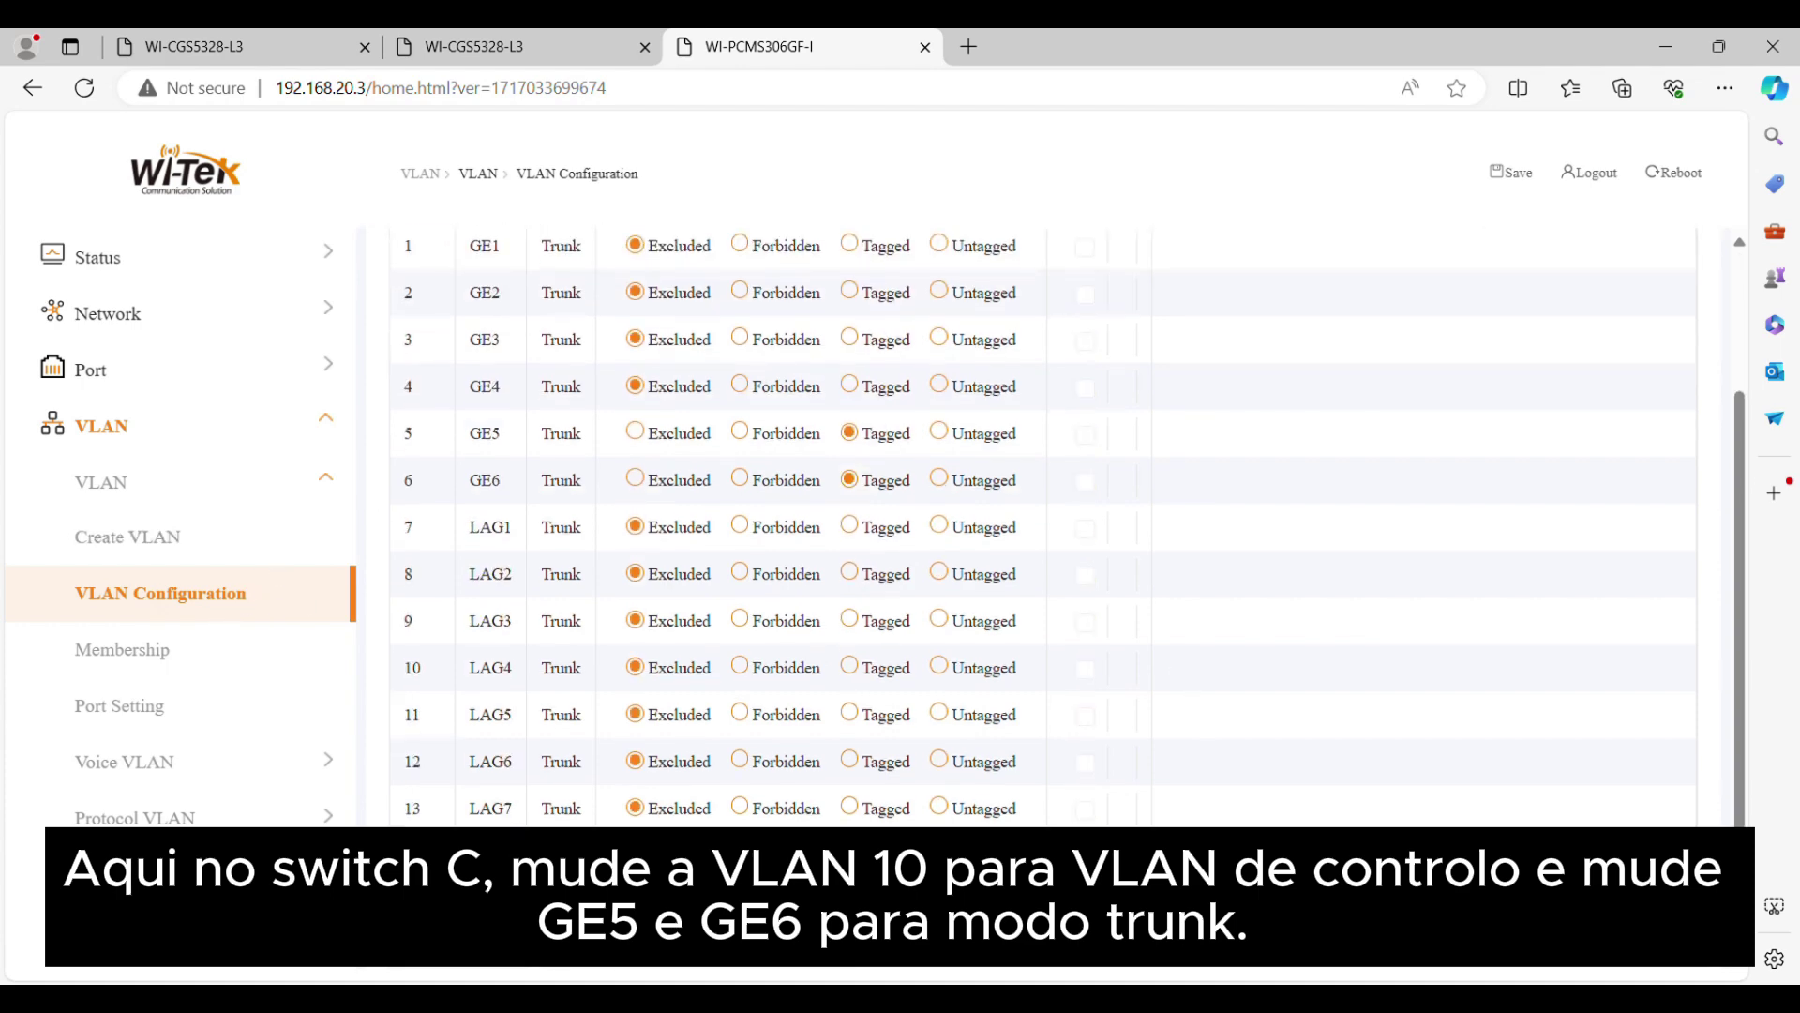
pyautogui.scroll(2, 940, 700)
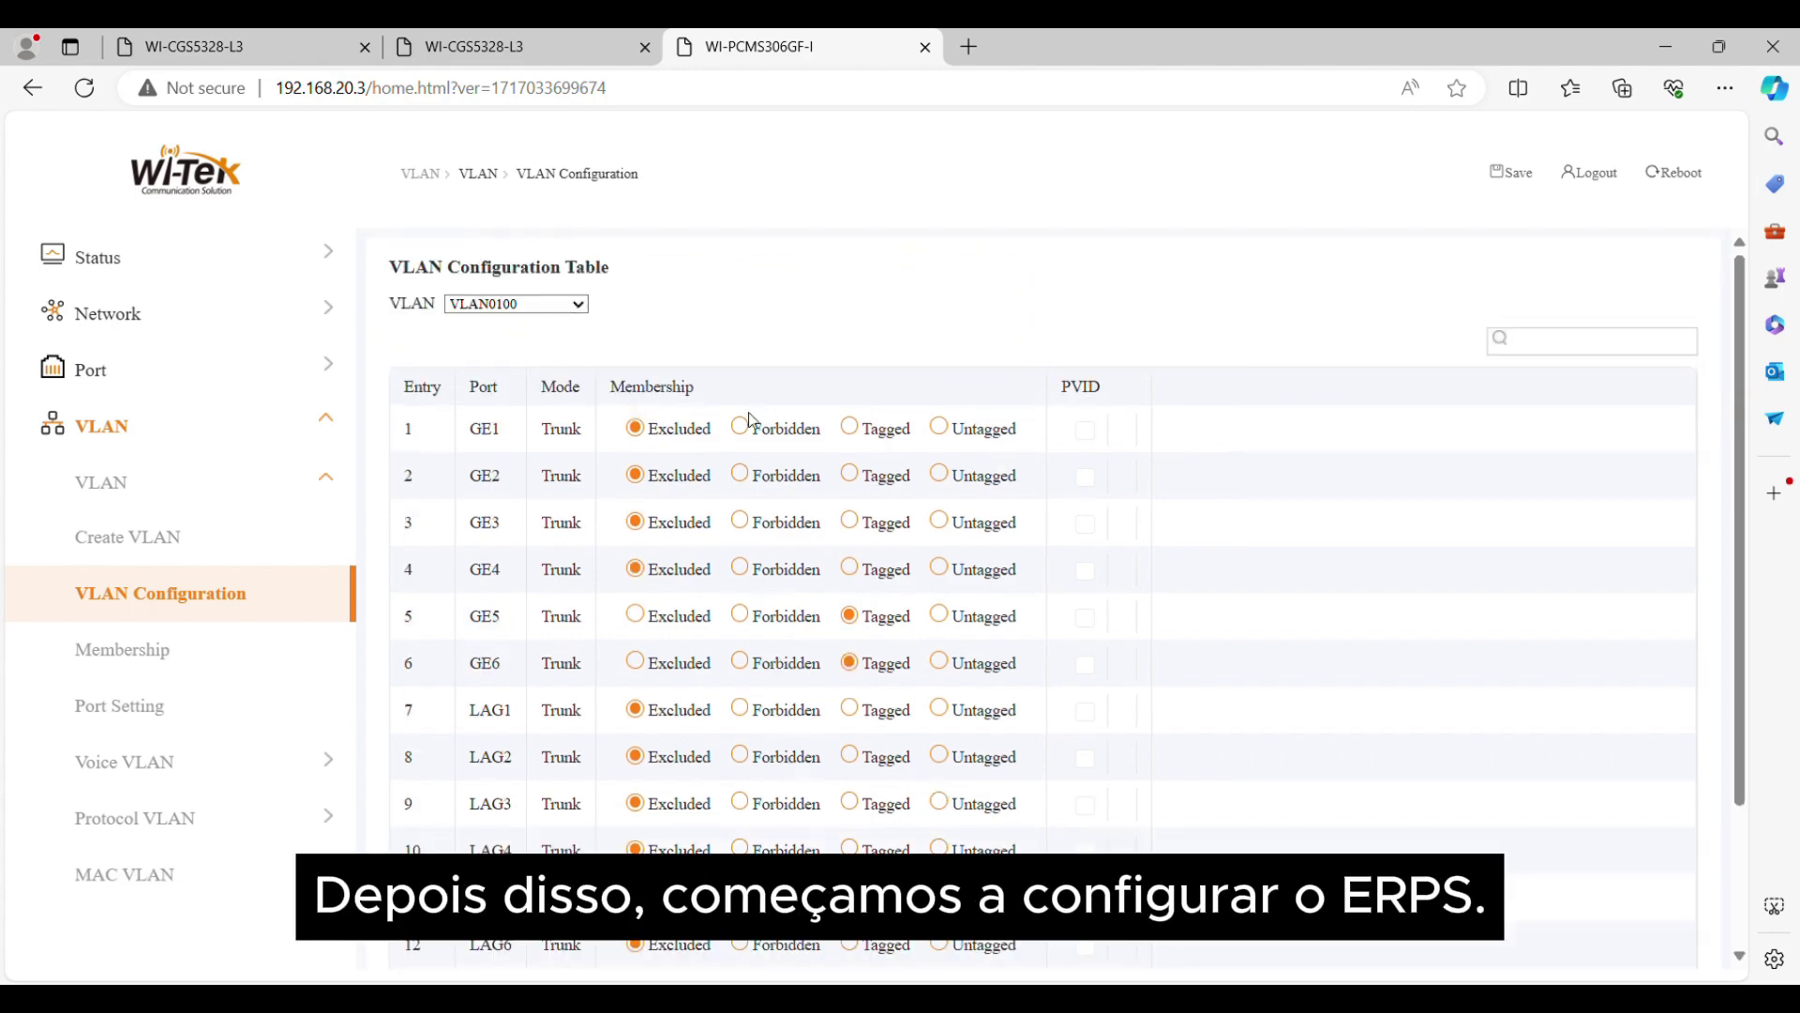
pyautogui.scroll(-2, 1069, 610)
pyautogui.click(1031, 947)
pyautogui.scroll(1, 952, 615)
pyautogui.click(125, 649)
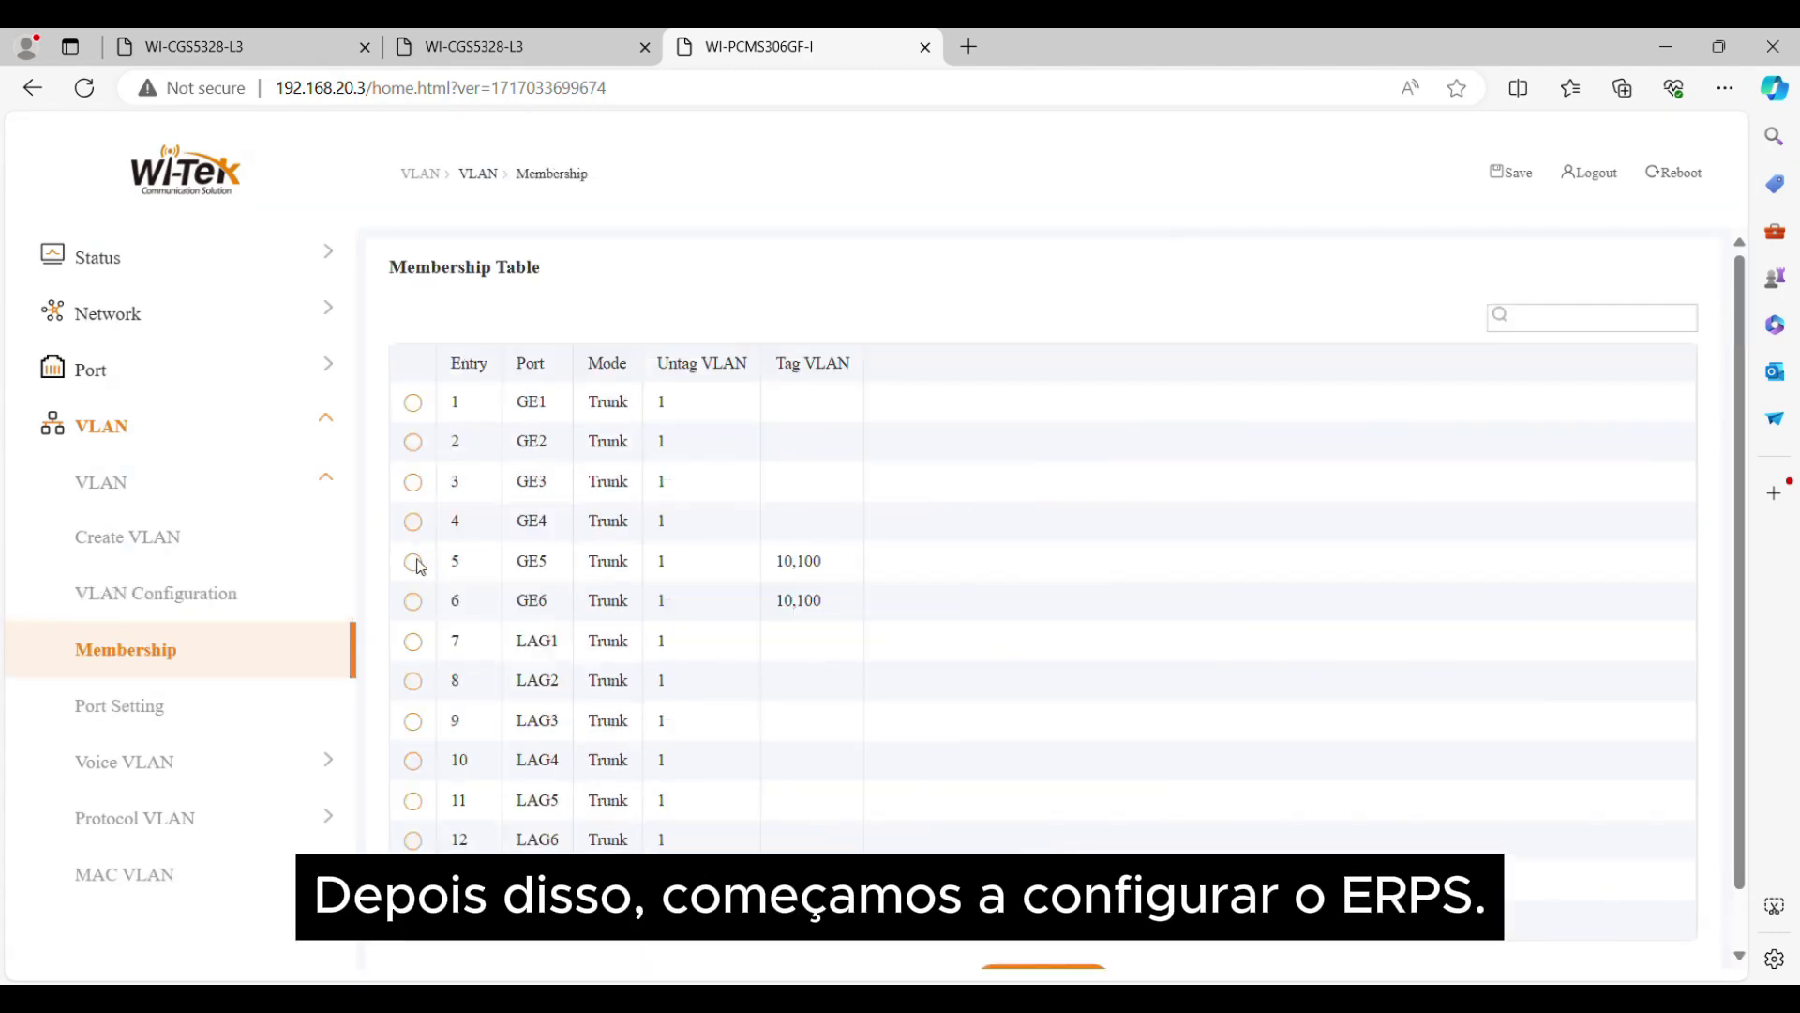
pyautogui.moveTo(854, 611); pyautogui.dragTo(428, 560)
pyautogui.click(989, 560)
# - Return to the switch at 192.168.20.1 and map VLANs 10 and 100 to spanning-tree instance 1
pyautogui.click(250, 39)
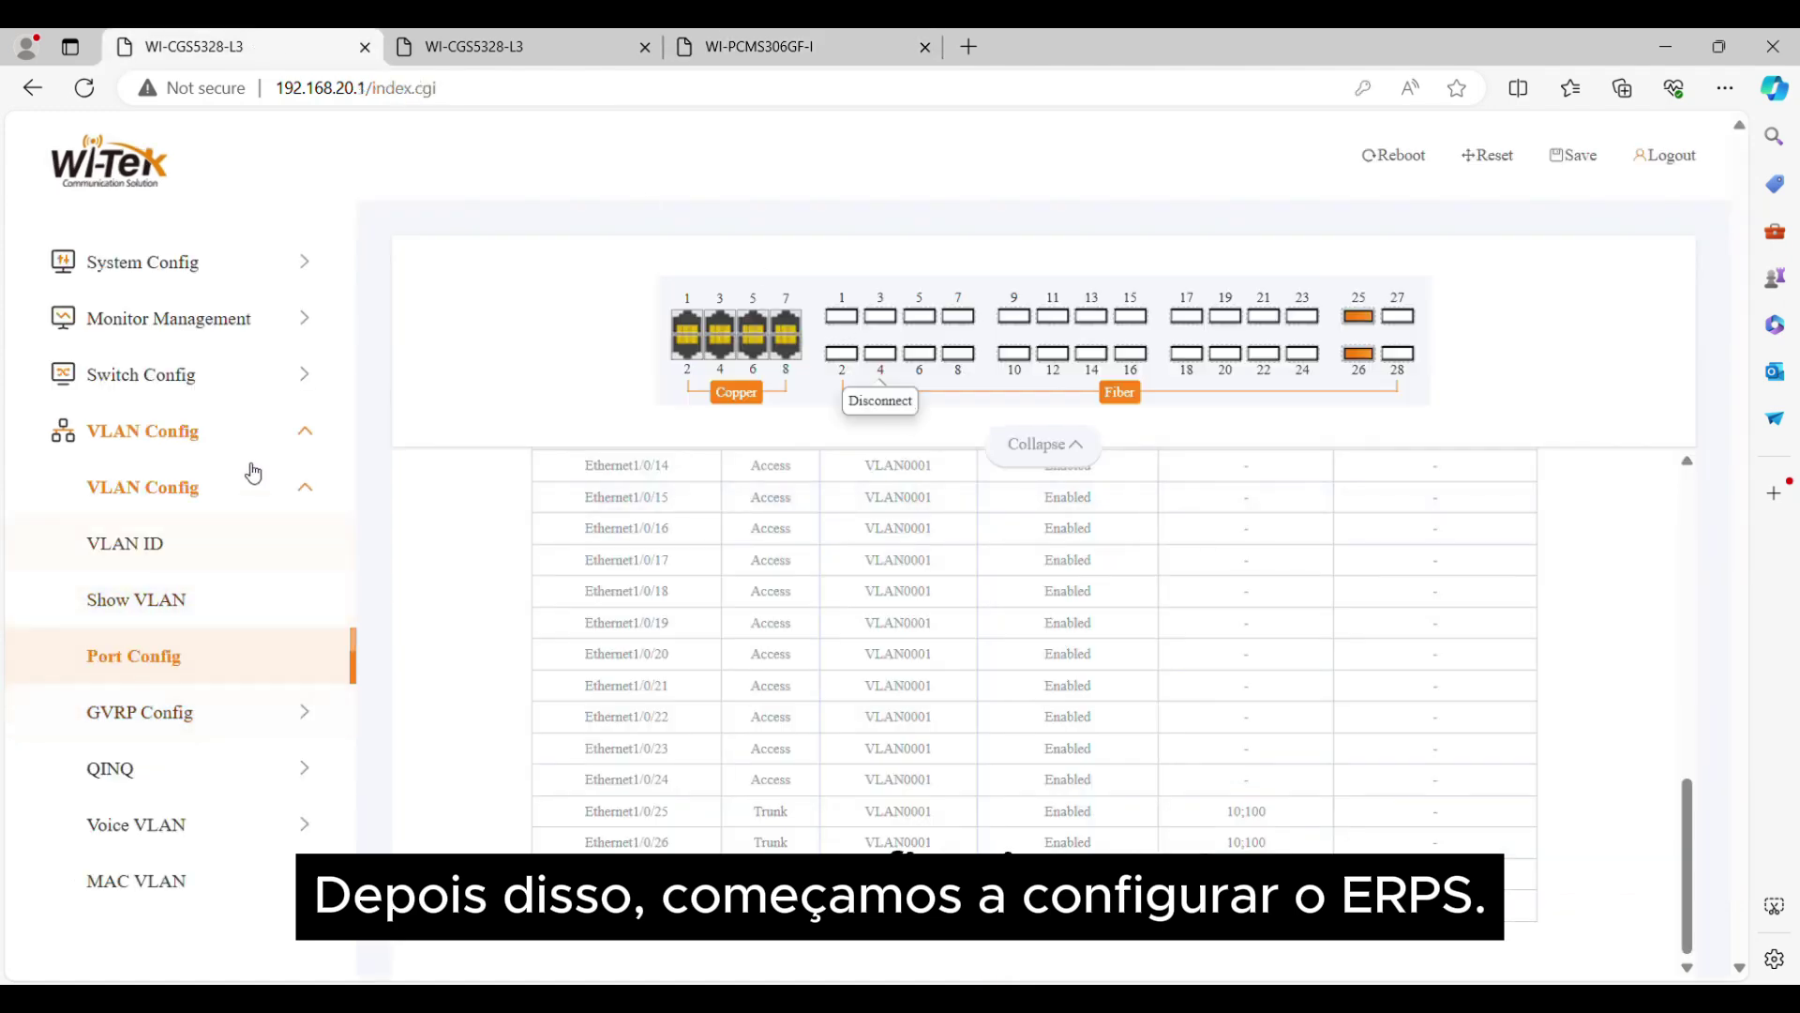
pyautogui.click(303, 439)
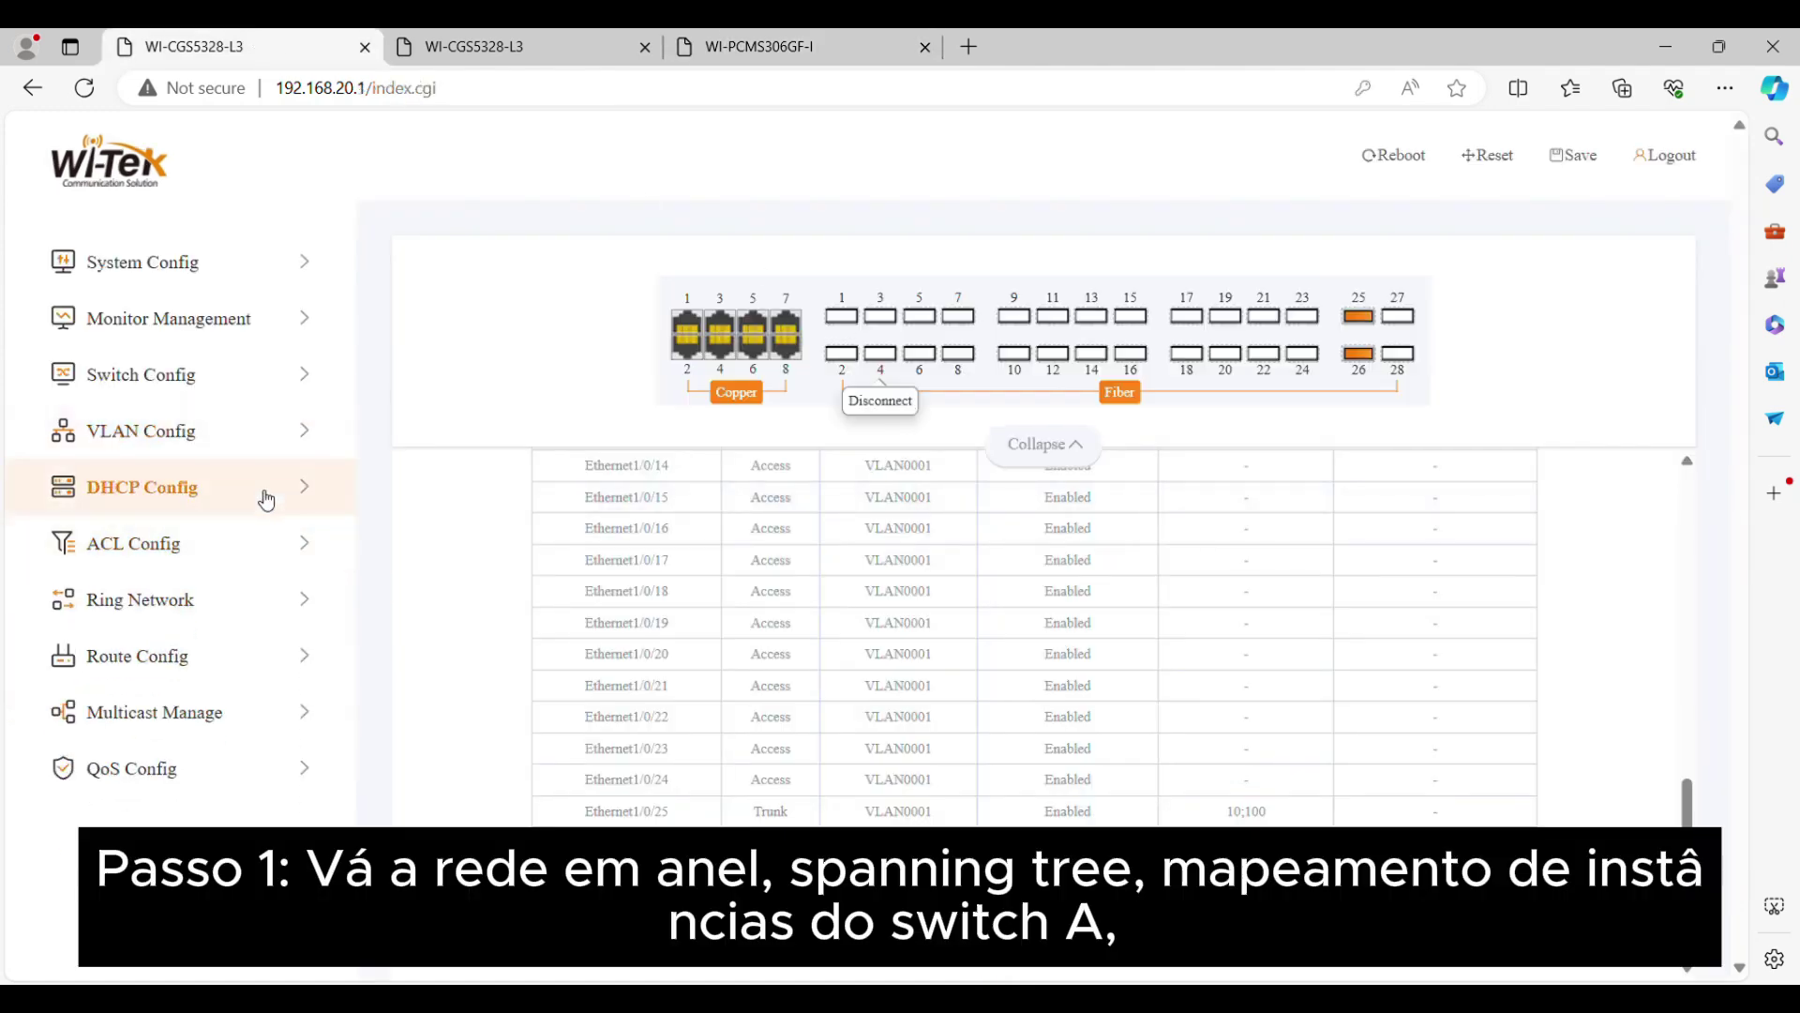
pyautogui.click(266, 608)
pyautogui.click(272, 657)
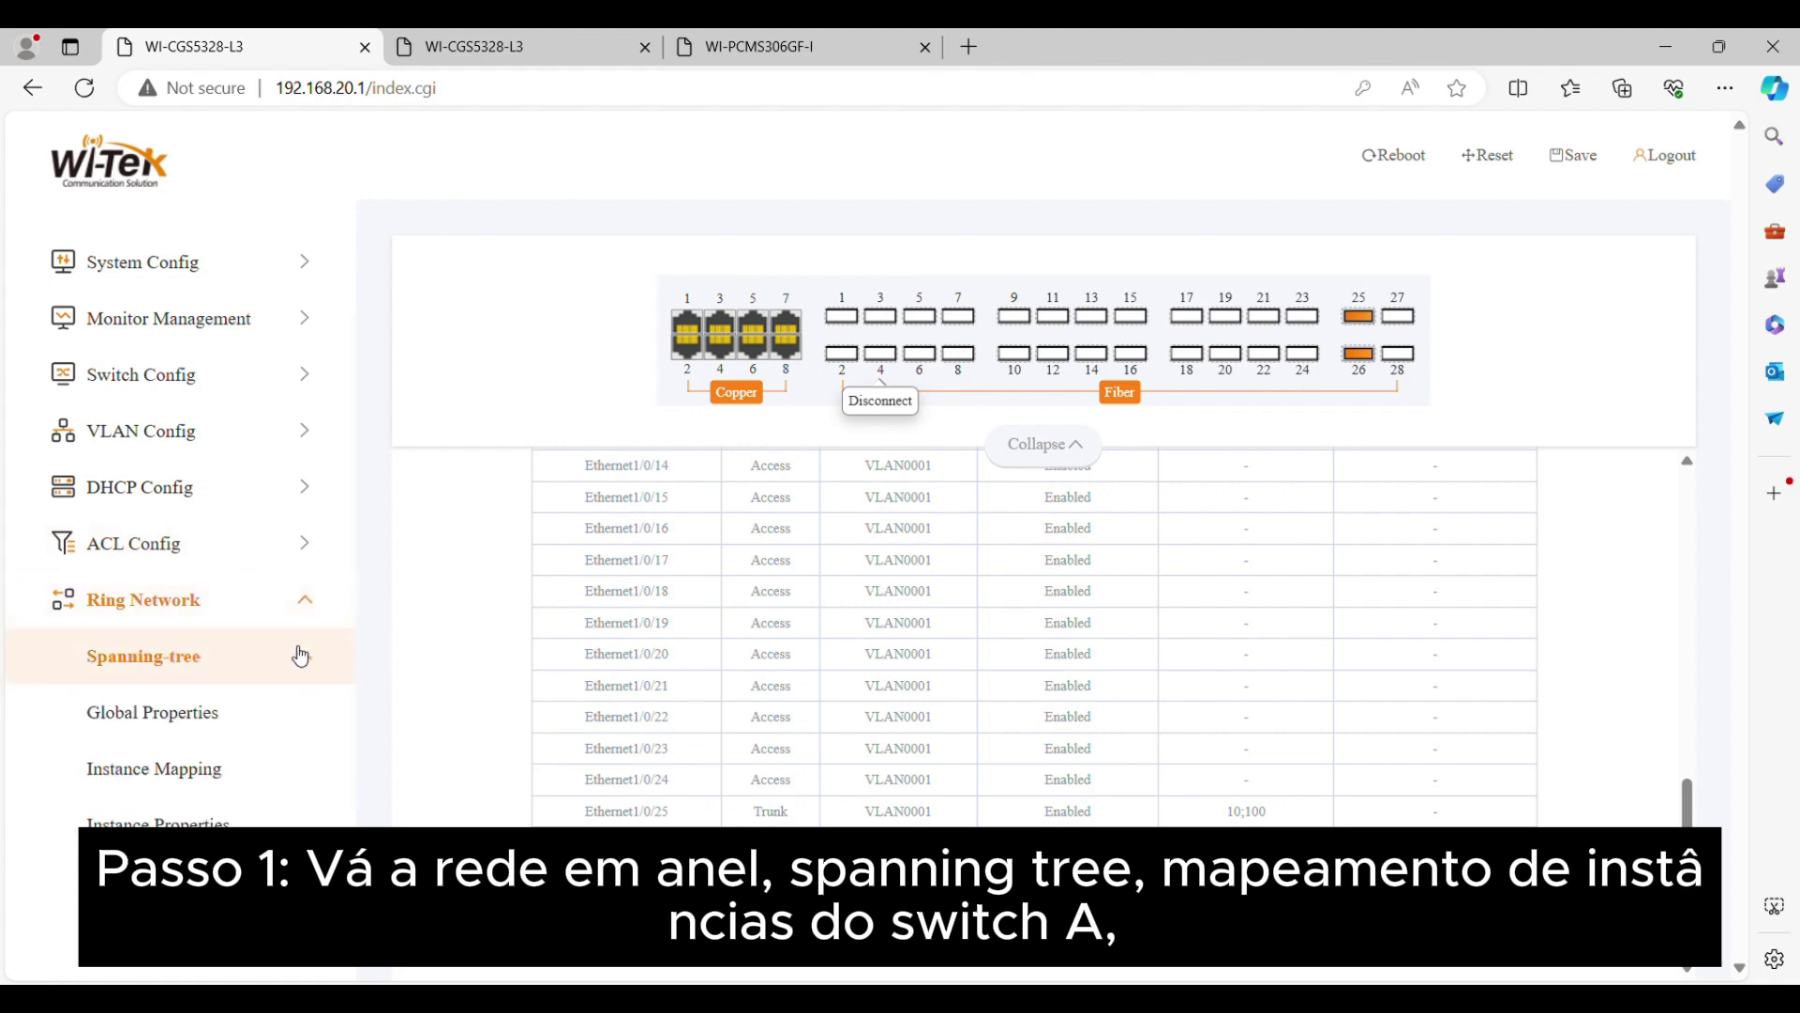
pyautogui.scroll(-1, 272, 638)
pyautogui.click(235, 684)
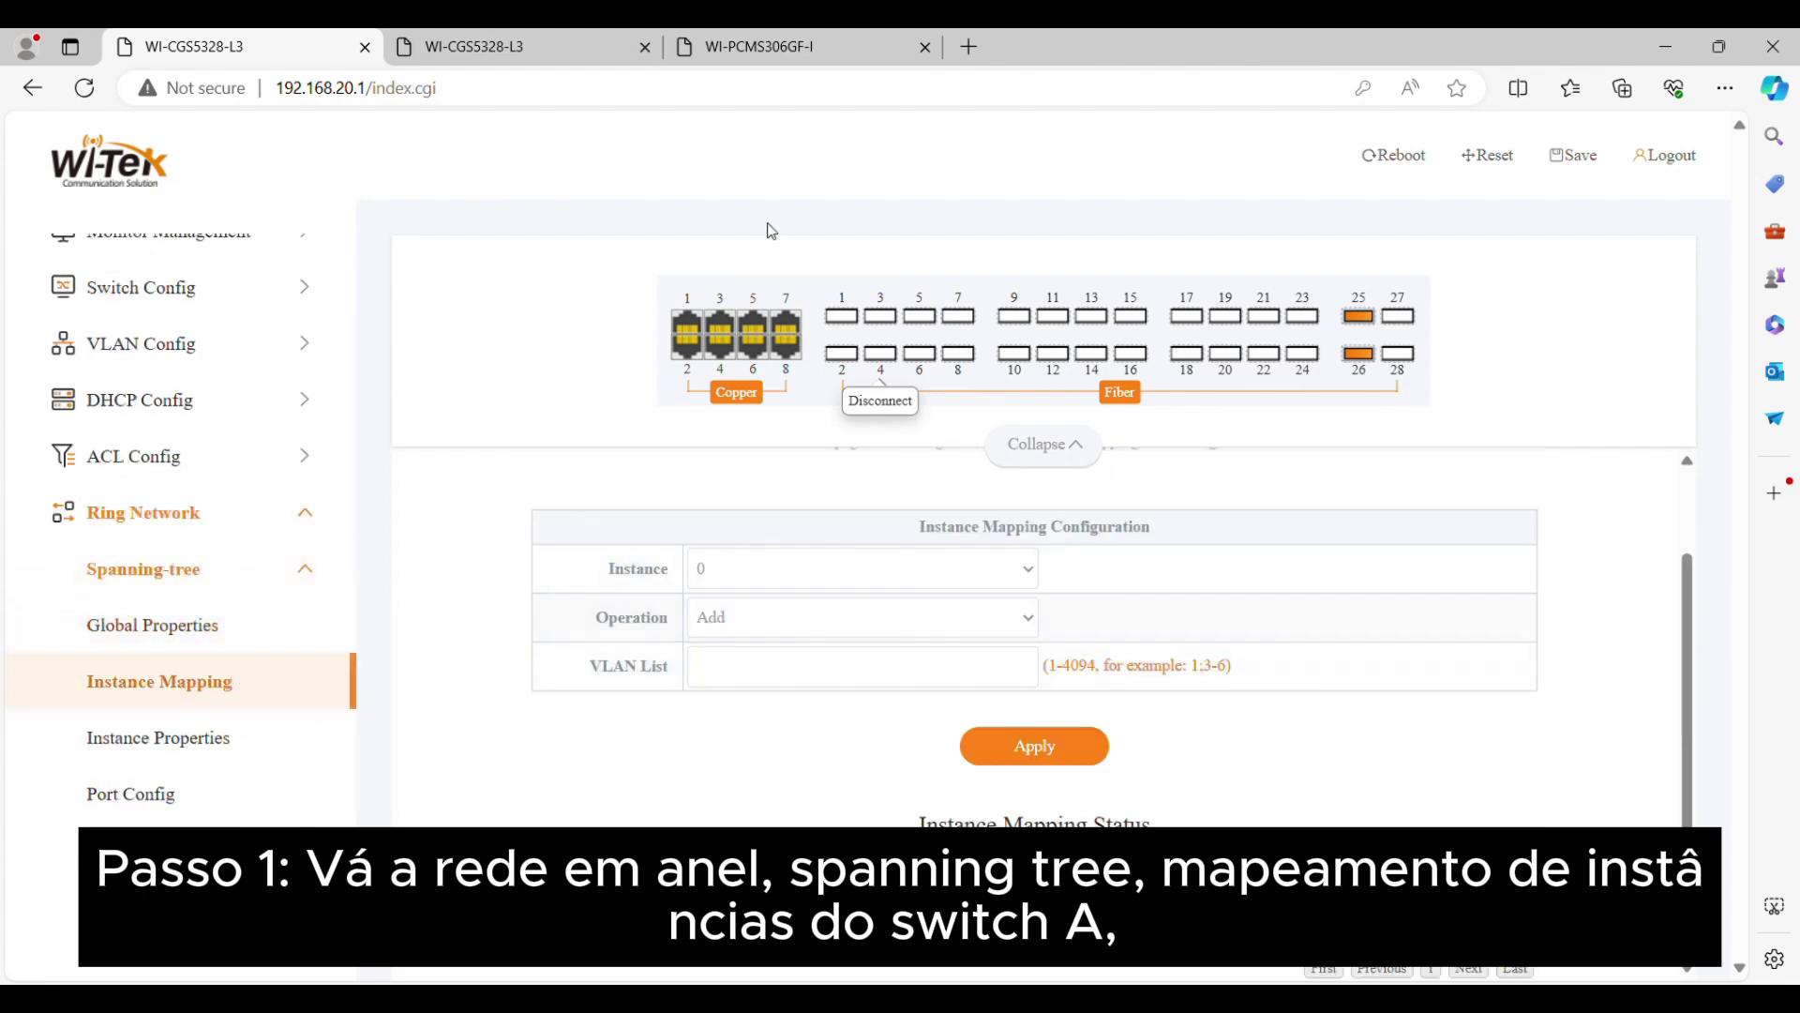
pyautogui.click(856, 578)
pyautogui.click(839, 133)
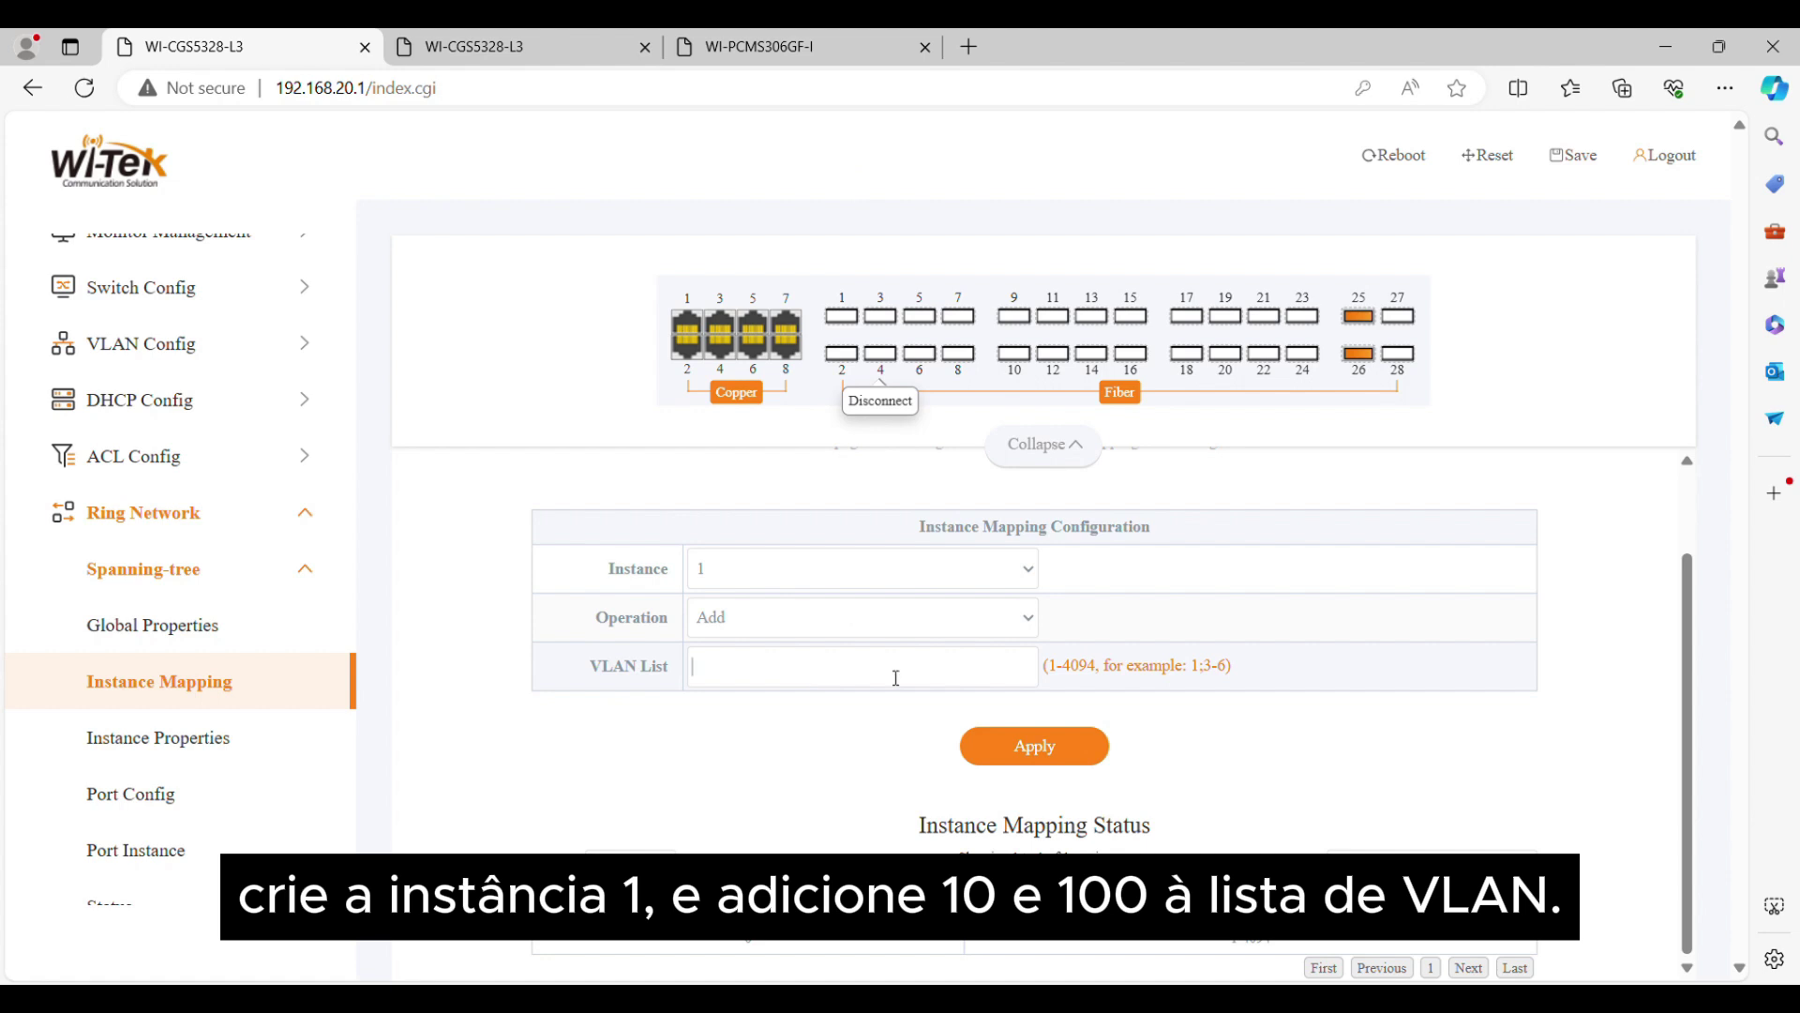
pyautogui.click(1066, 755)
# - Create ERPS ring 1 with Ethernet1/0/25 as Port0 and Ethernet1/0/26 as Port1, and check its entry in the status table
pyautogui.click(293, 544)
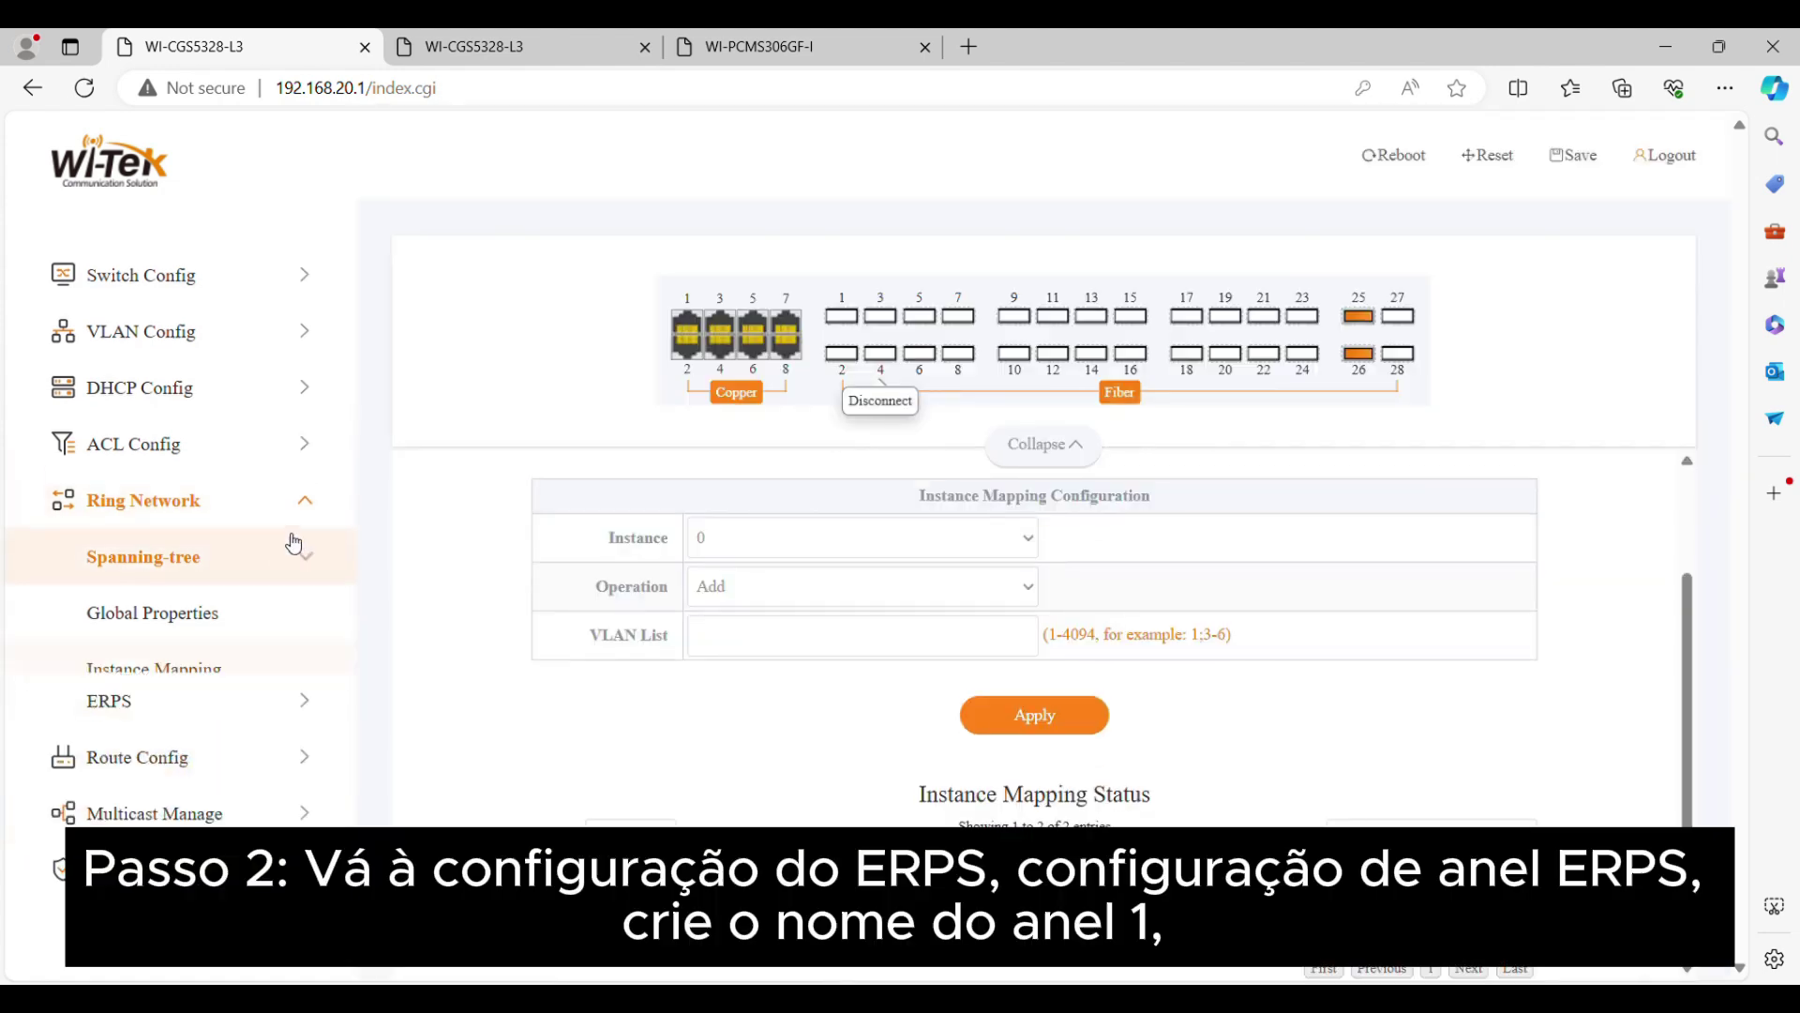
pyautogui.click(268, 703)
pyautogui.click(237, 769)
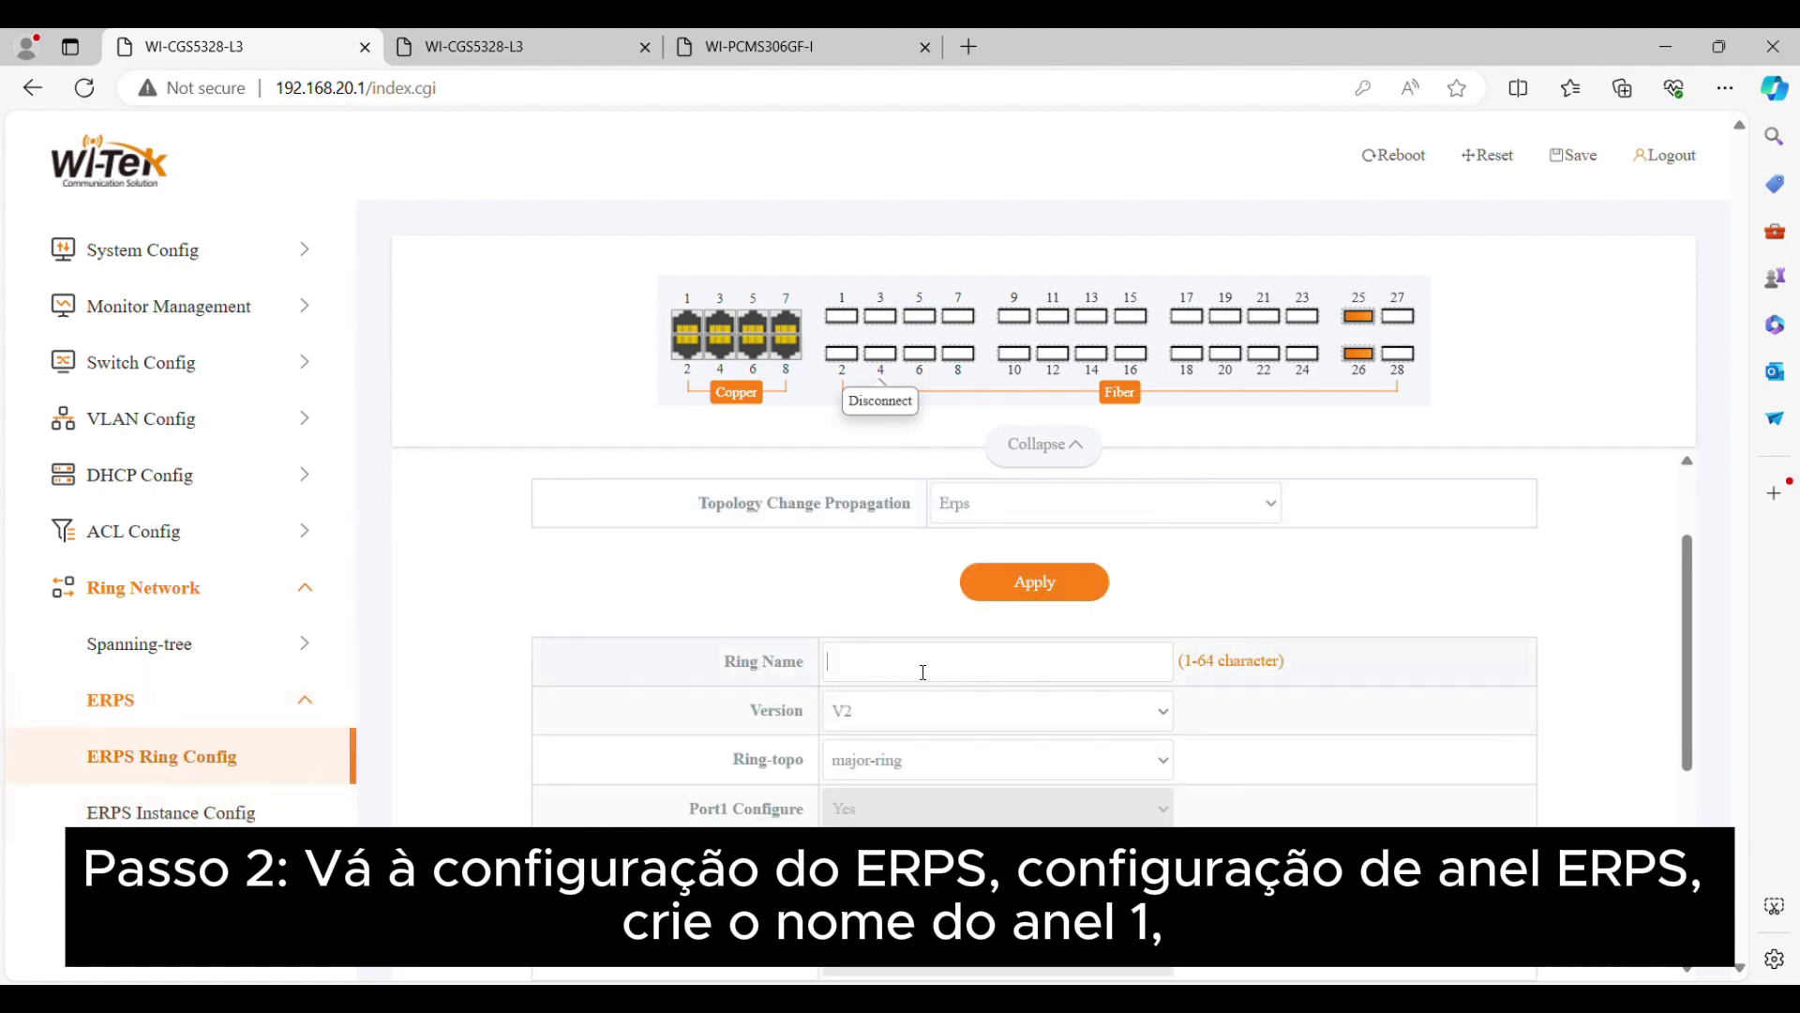
pyautogui.write('1')
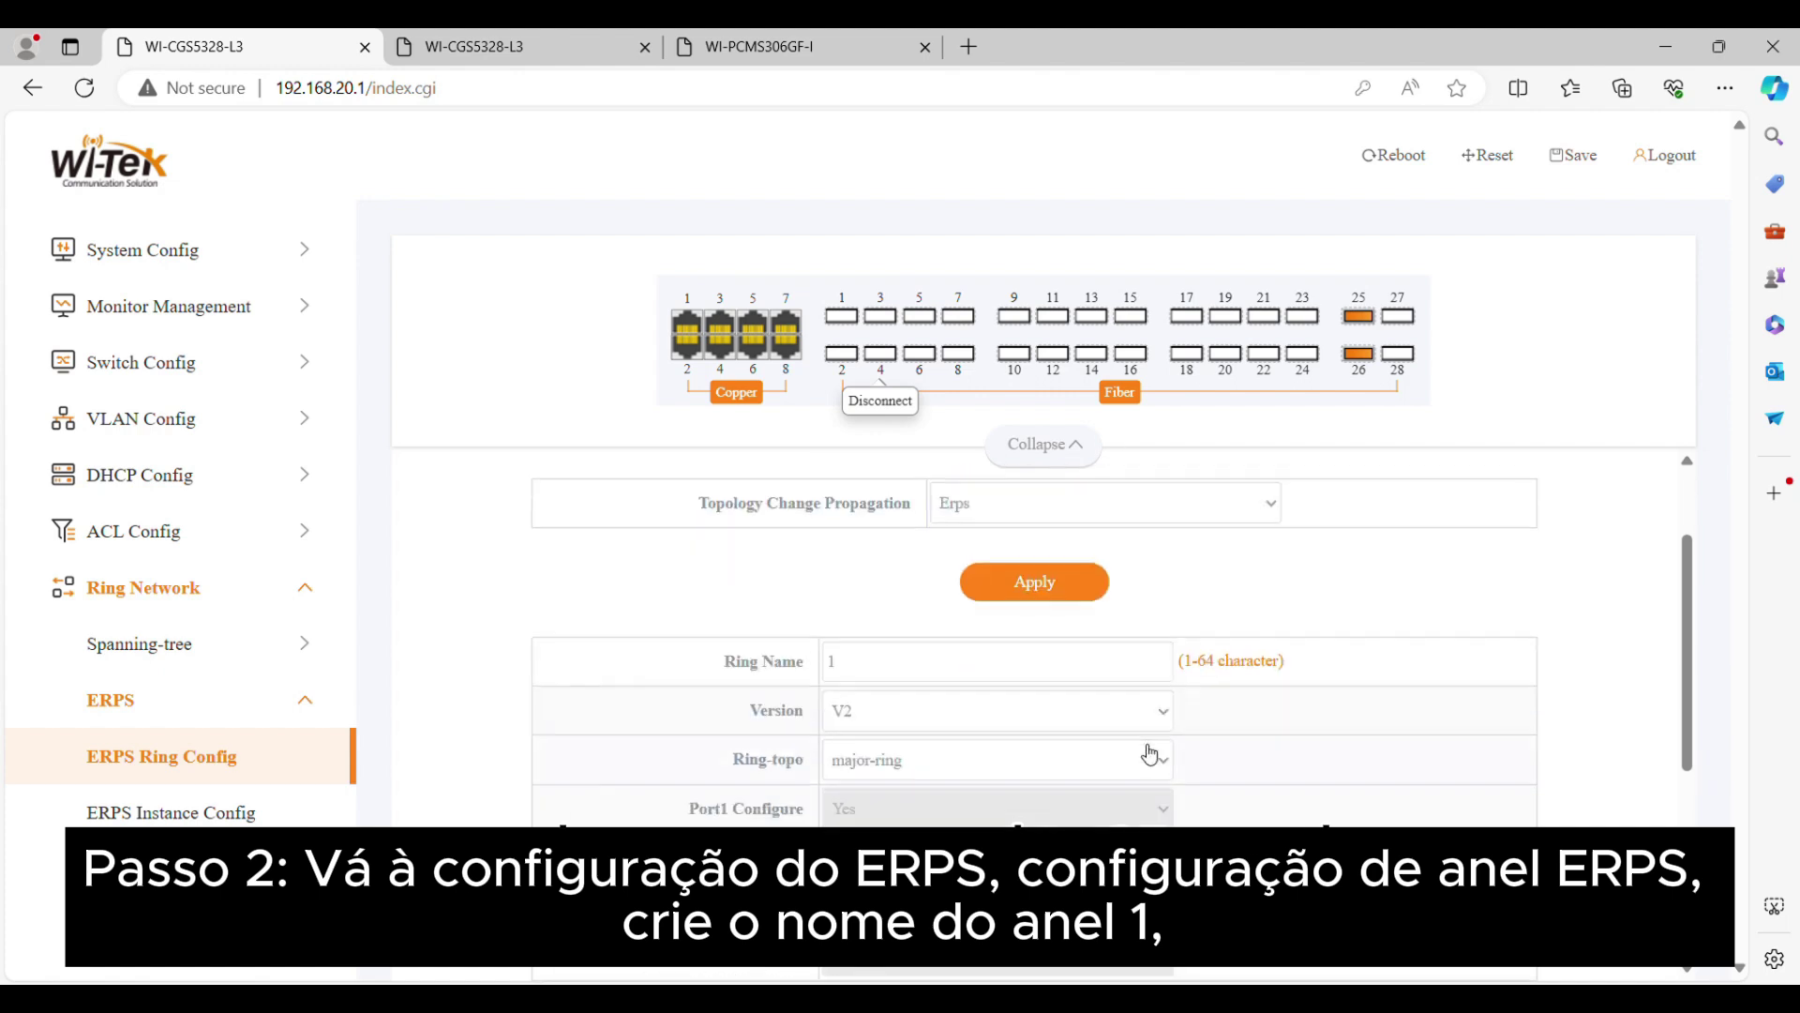
pyautogui.scroll(-1, 1099, 672)
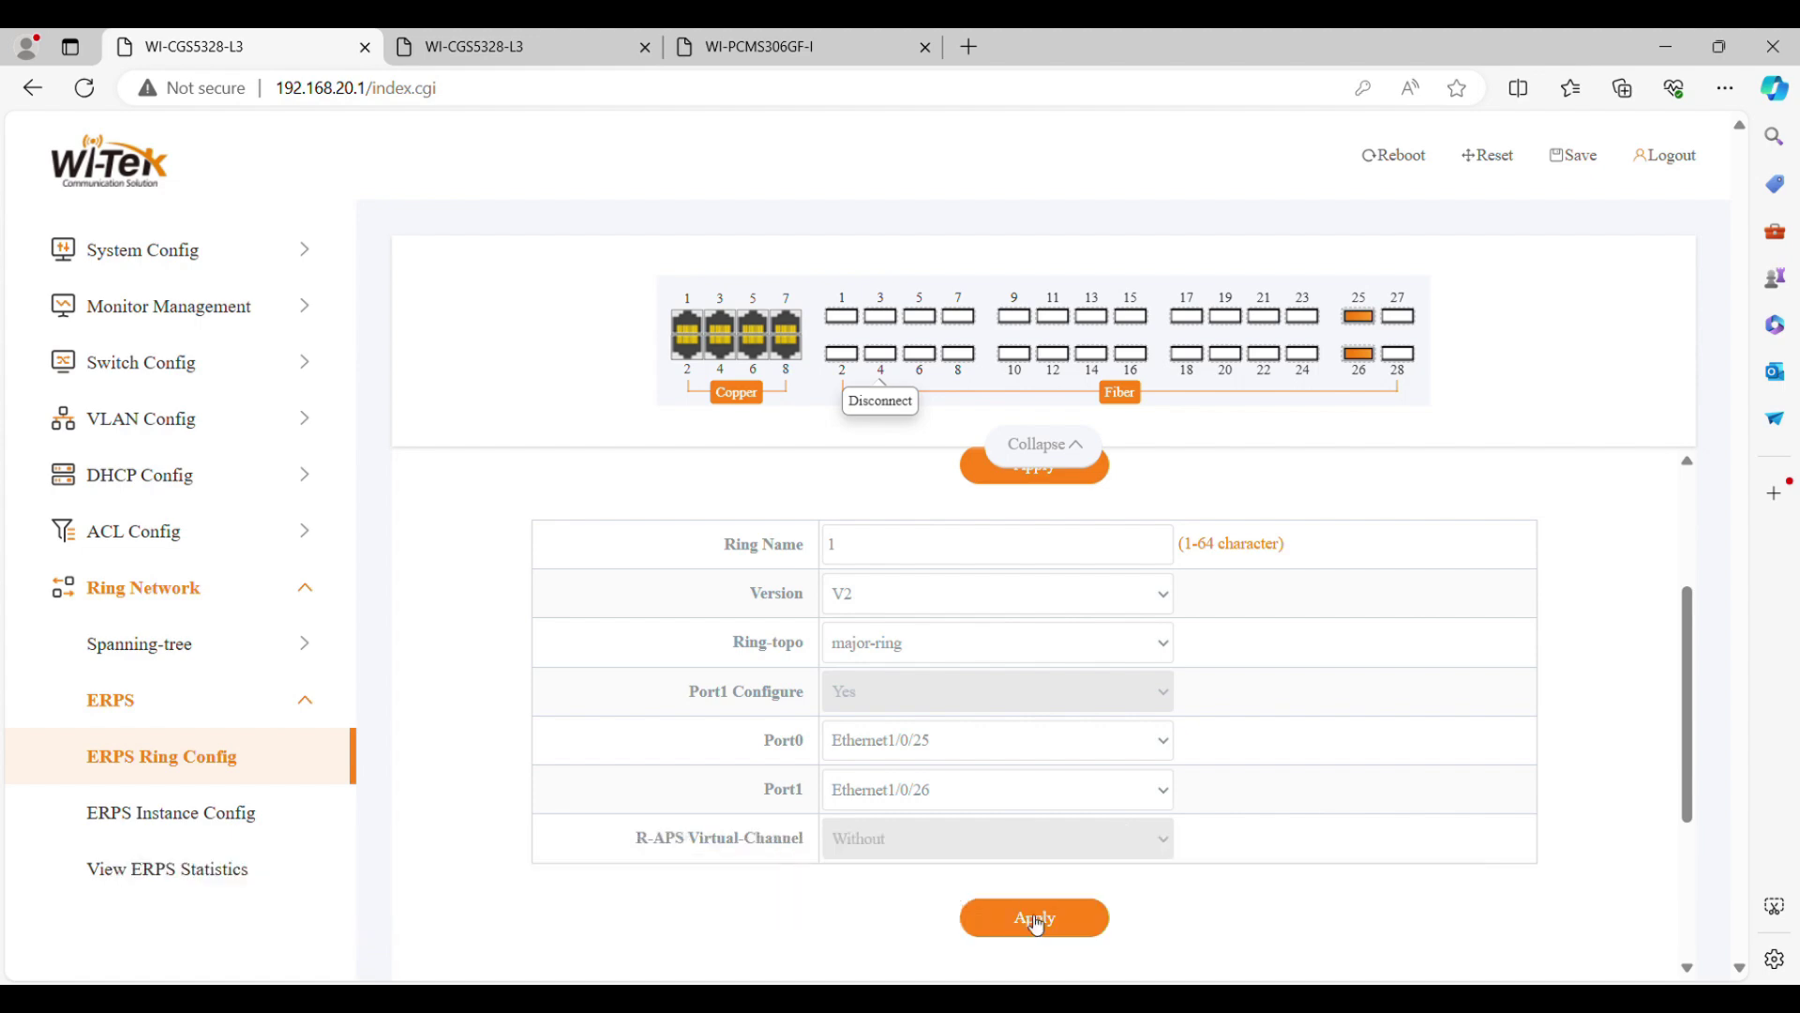
pyautogui.click(1031, 917)
pyautogui.scroll(-3, 784, 795)
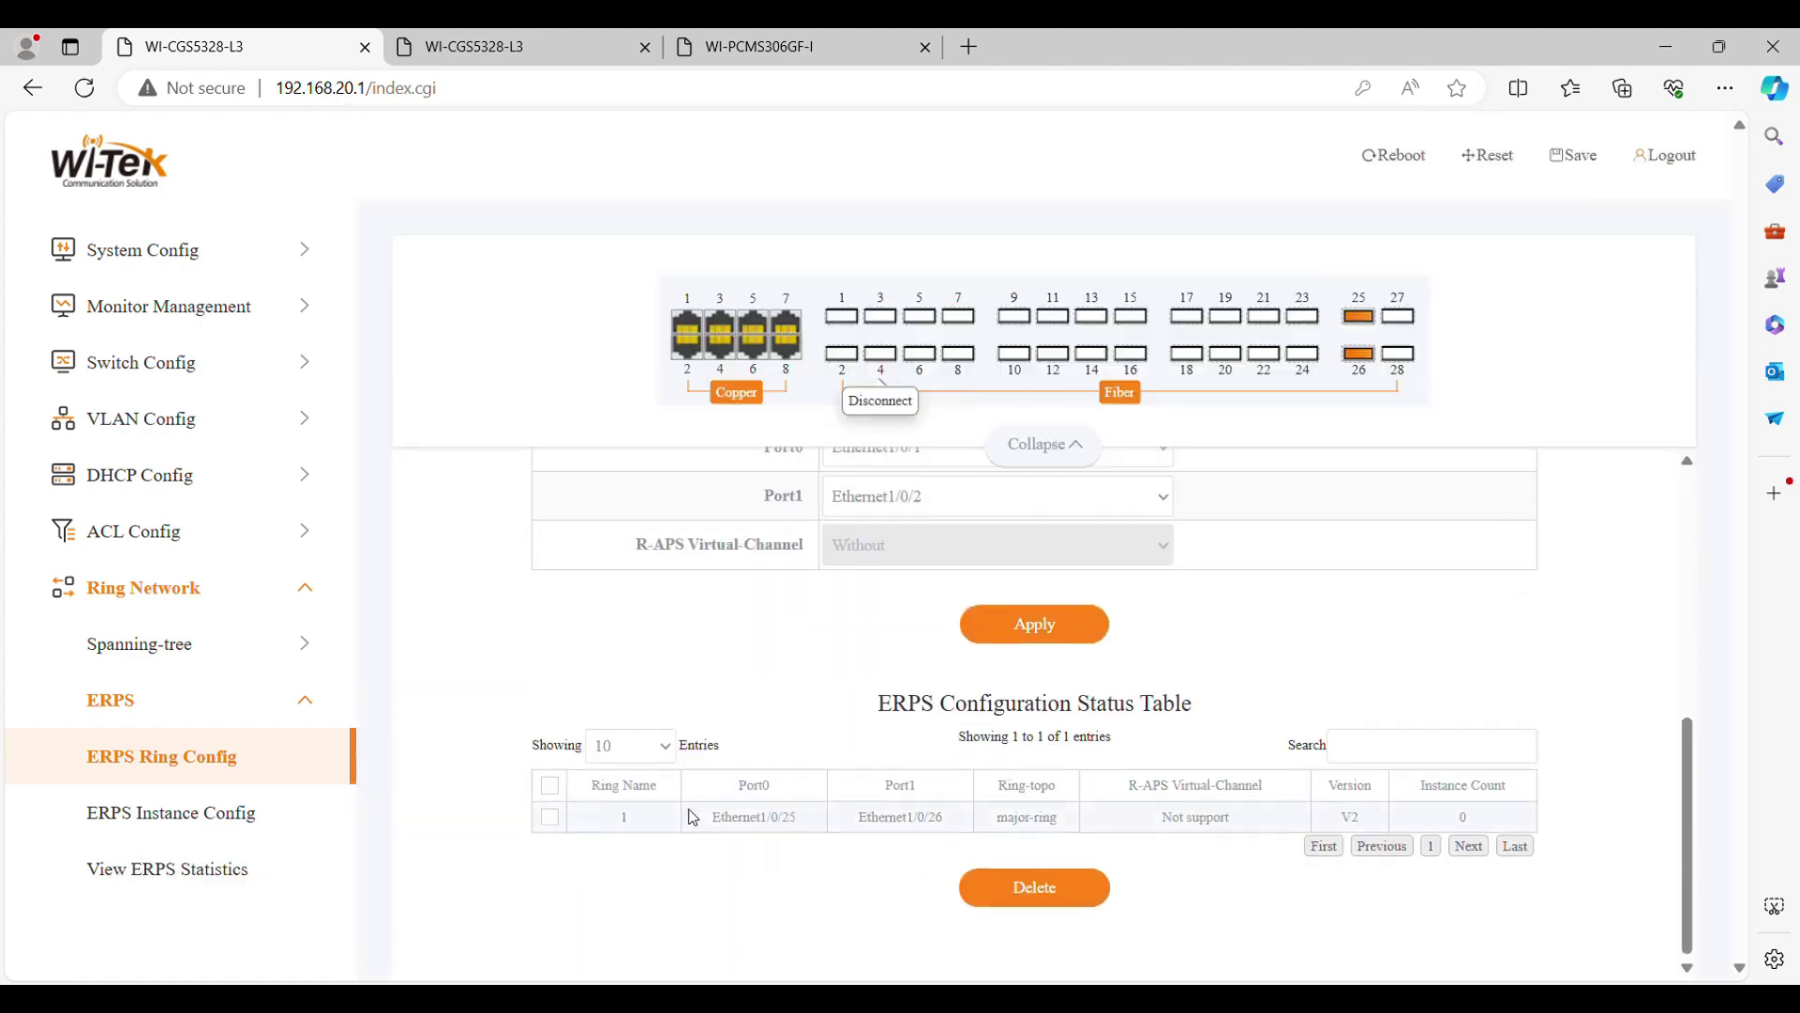
pyautogui.moveTo(694, 818); pyautogui.dragTo(1445, 835)
pyautogui.click(1454, 587)
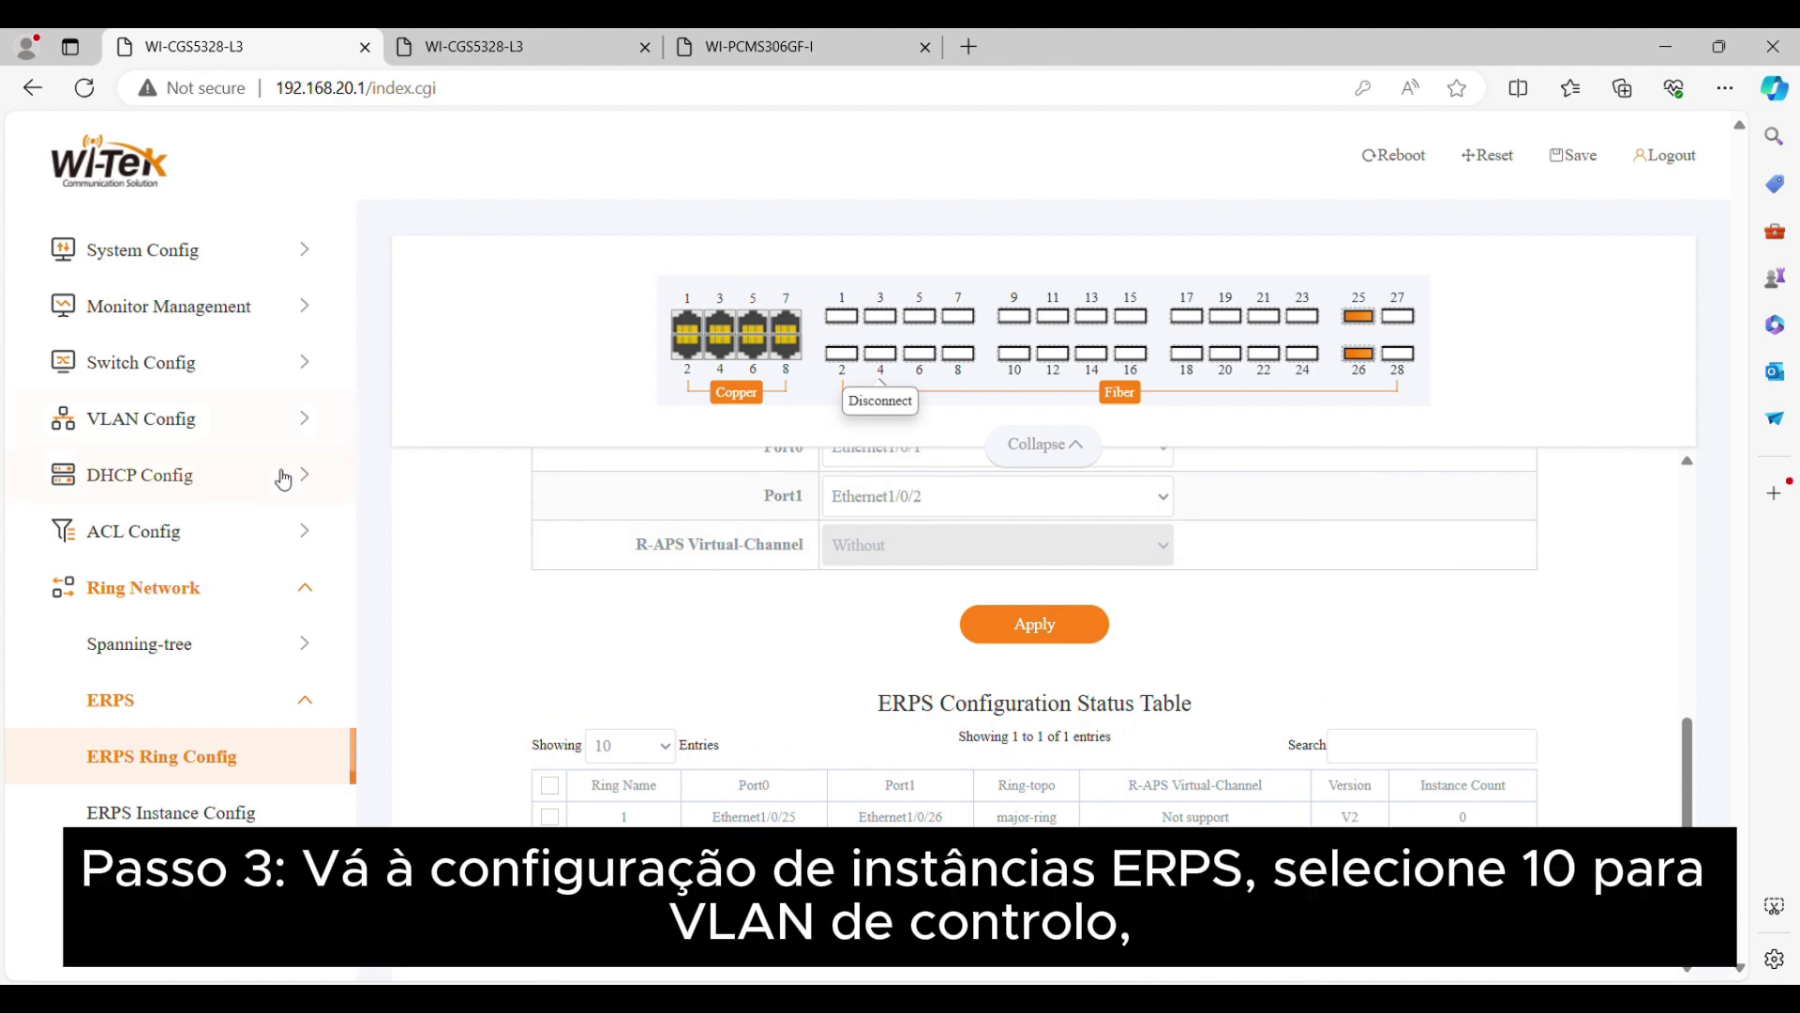
# - Create ERPS instance 1 on ring 1 with control VLAN VLAN0010 and protected instance 1, apply, and check its entry in the status table
pyautogui.click(176, 812)
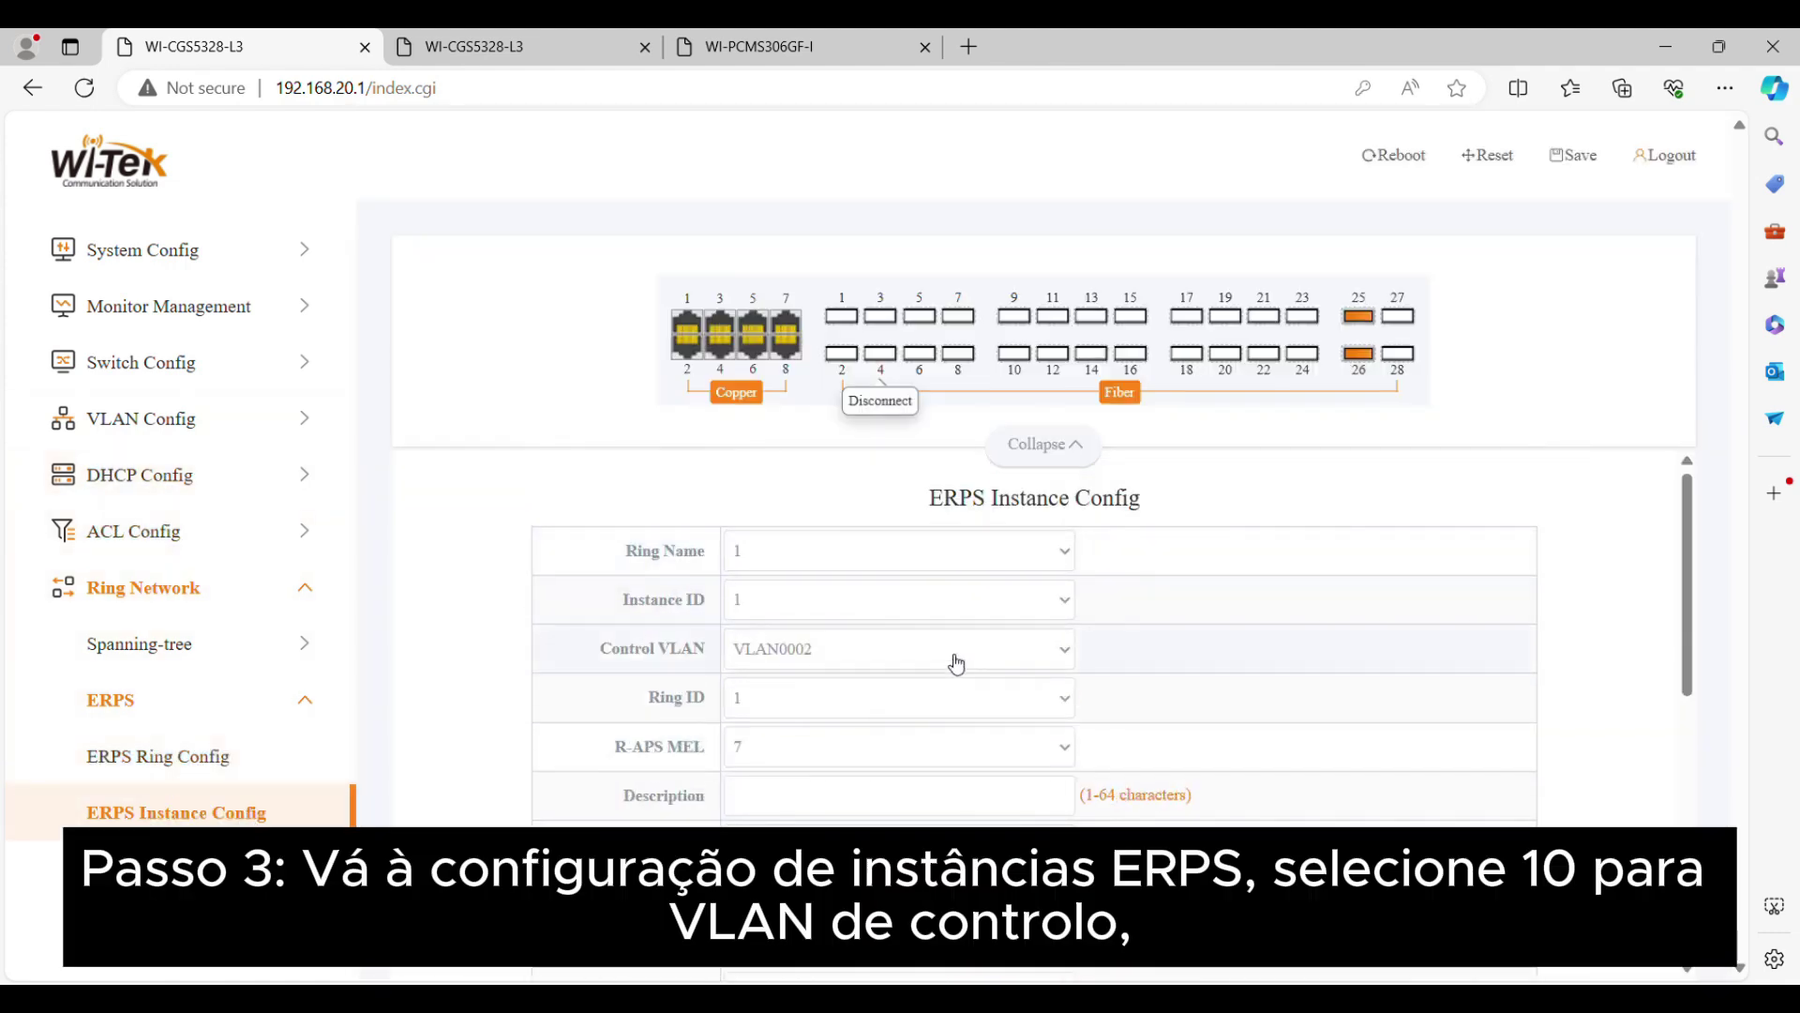
pyautogui.click(842, 385)
pyautogui.scroll(-1, 844, 739)
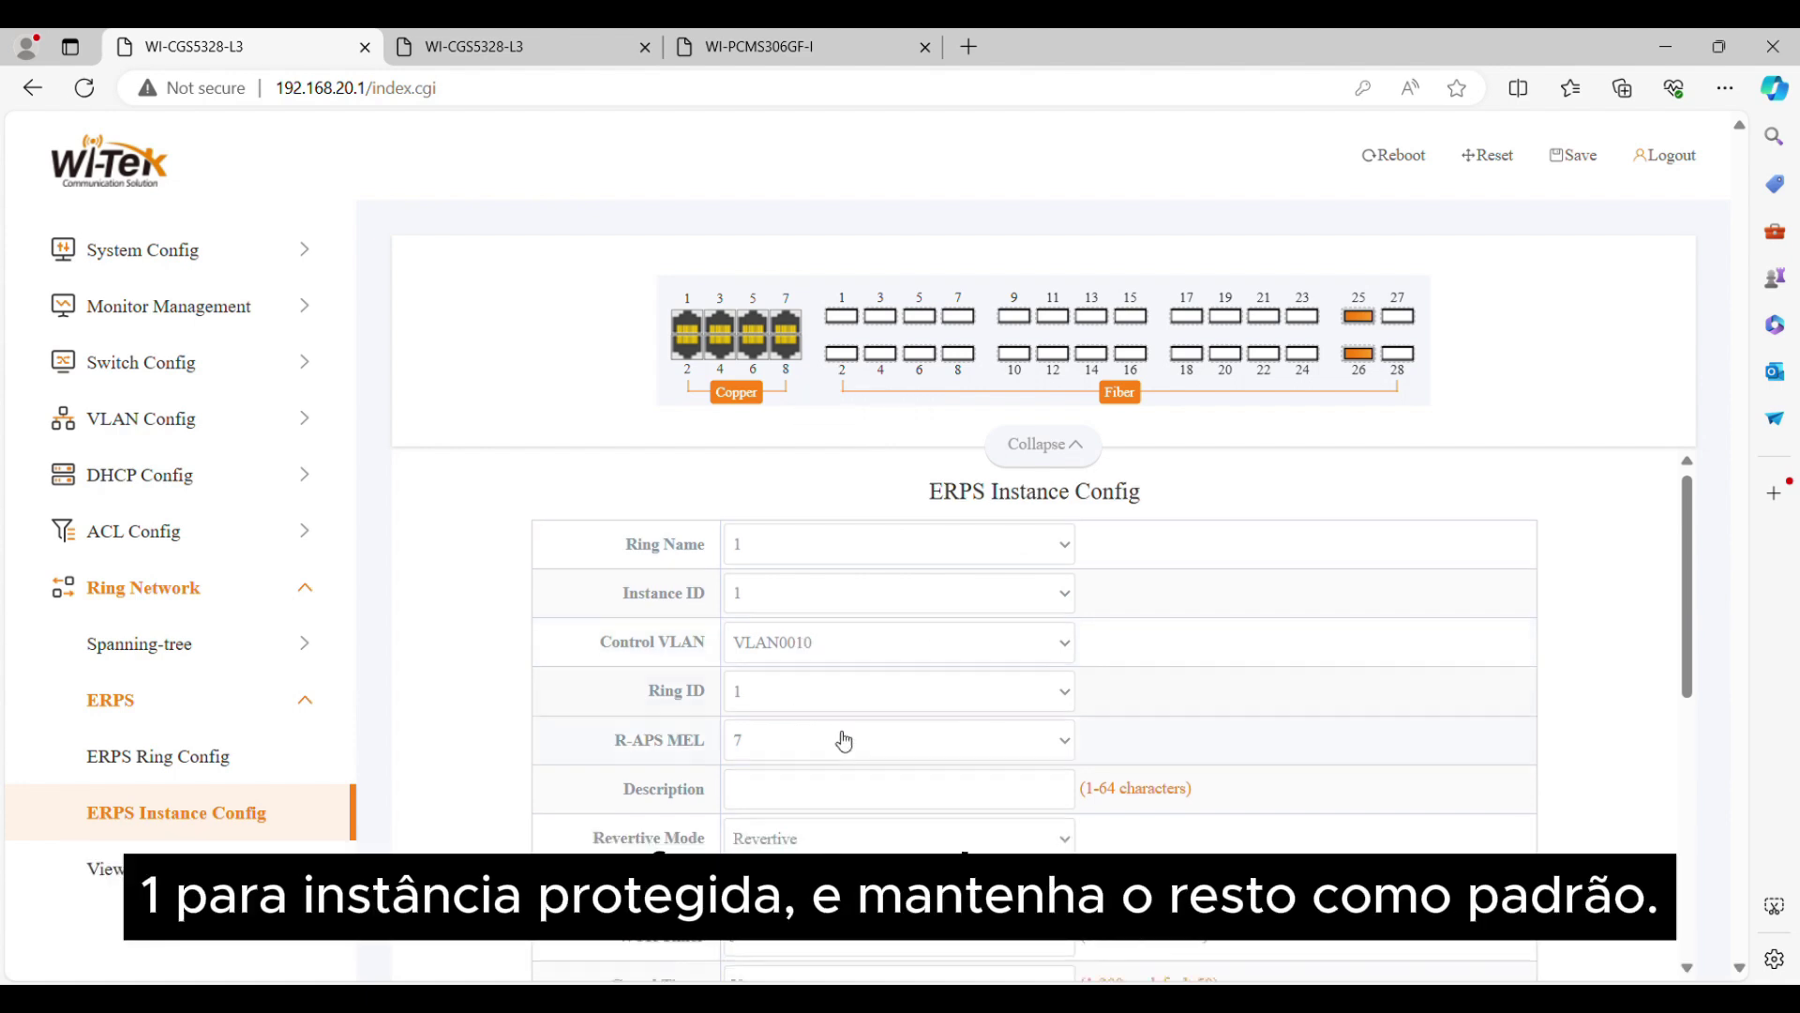
pyautogui.click(814, 777)
pyautogui.write('1')
pyautogui.scroll(-1, 844, 778)
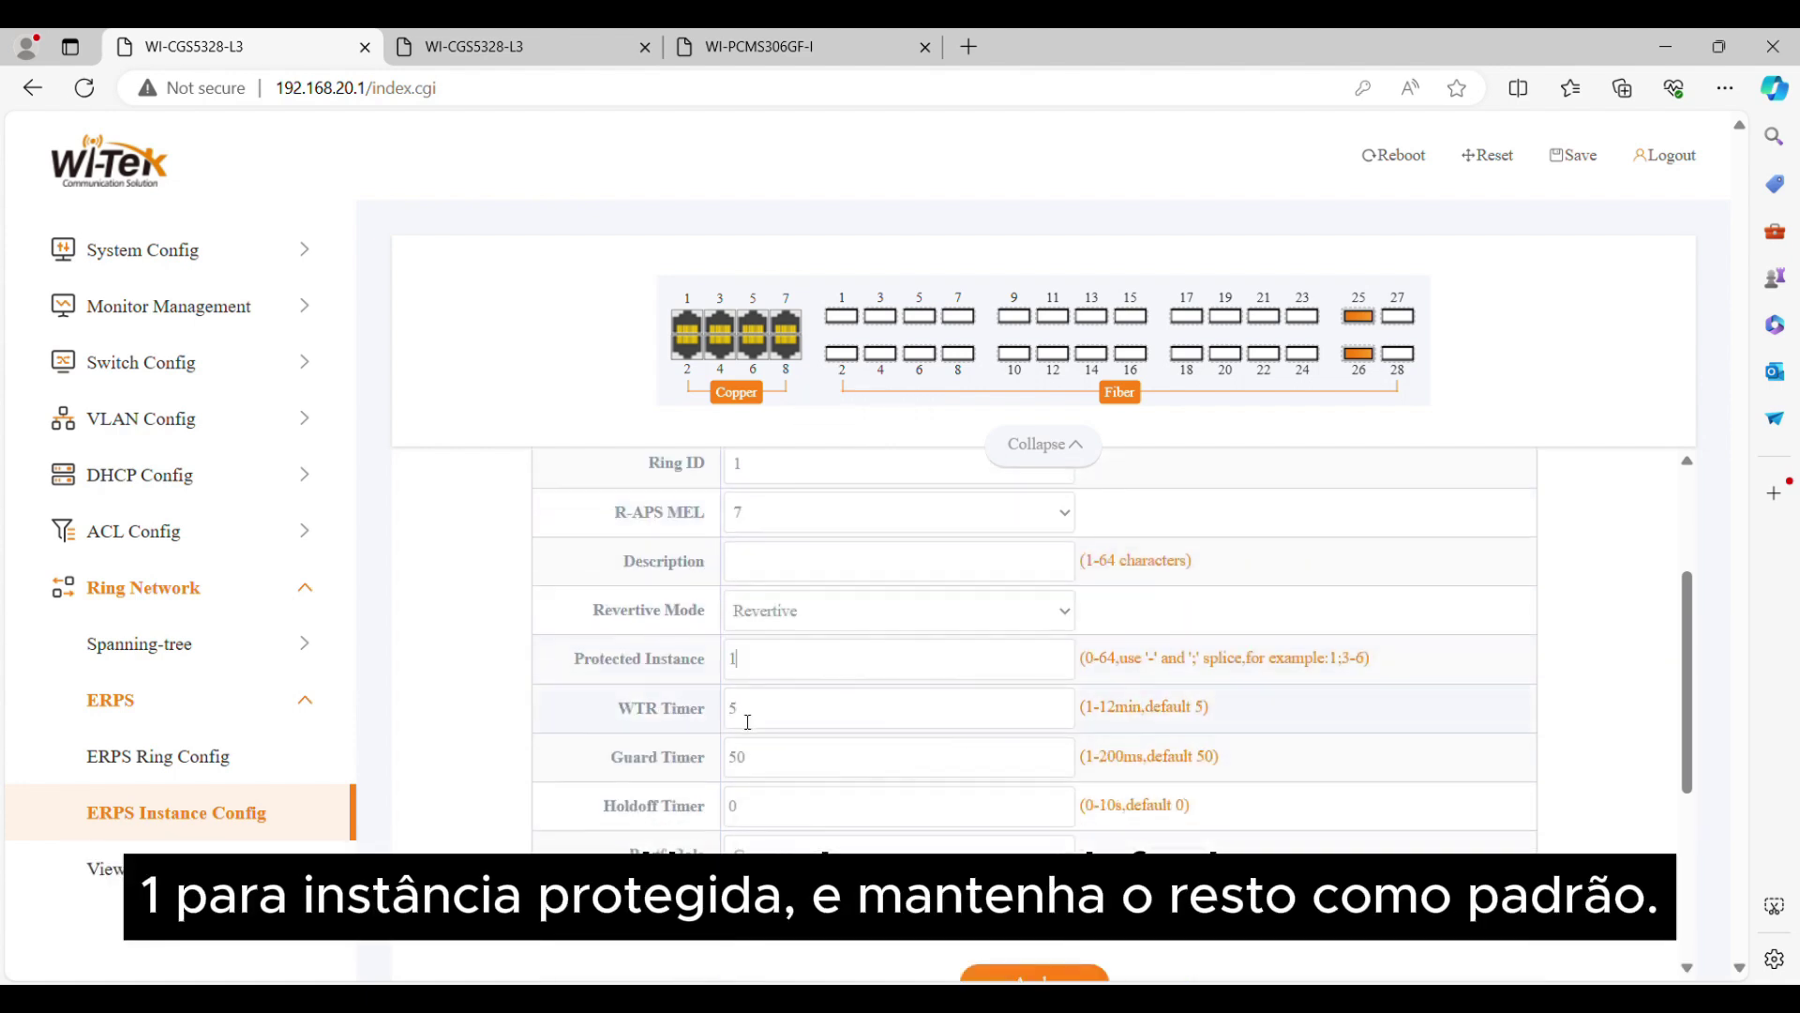
pyautogui.scroll(-1, 1106, 877)
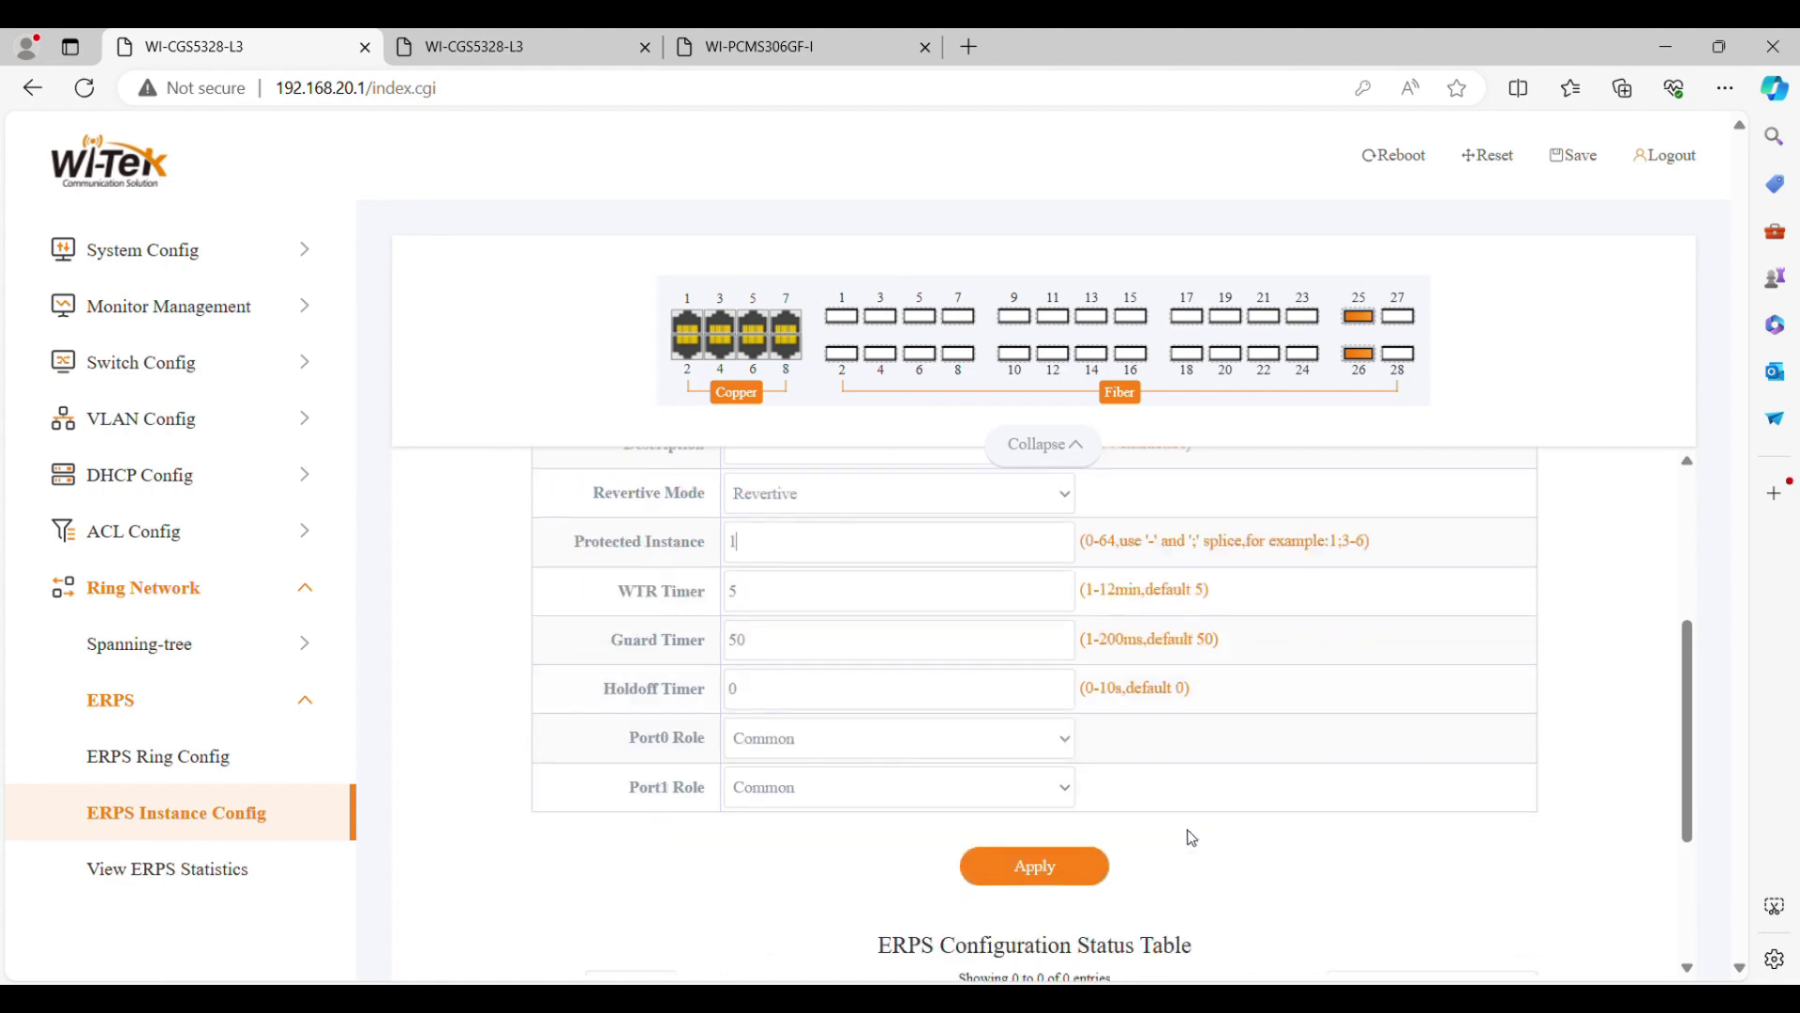
pyautogui.click(1035, 866)
pyautogui.scroll(-2, 1207, 843)
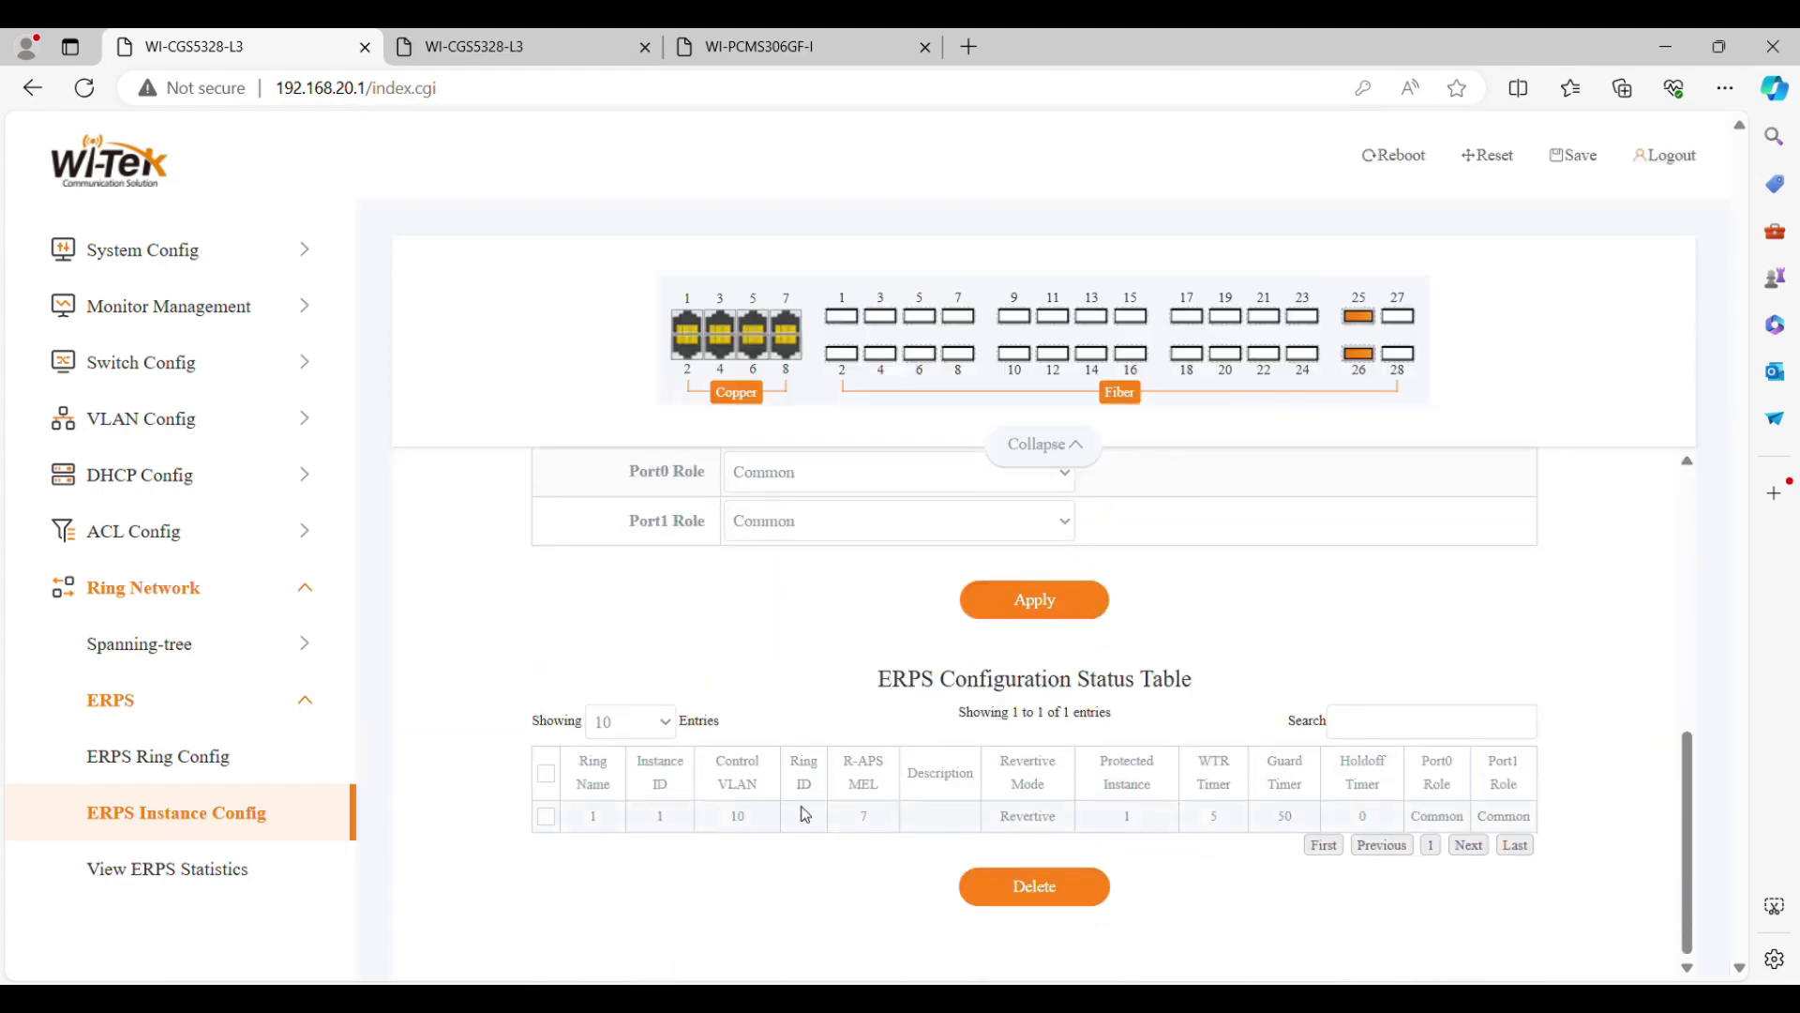
pyautogui.moveTo(668, 831); pyautogui.dragTo(1527, 821)
pyautogui.click(1443, 607)
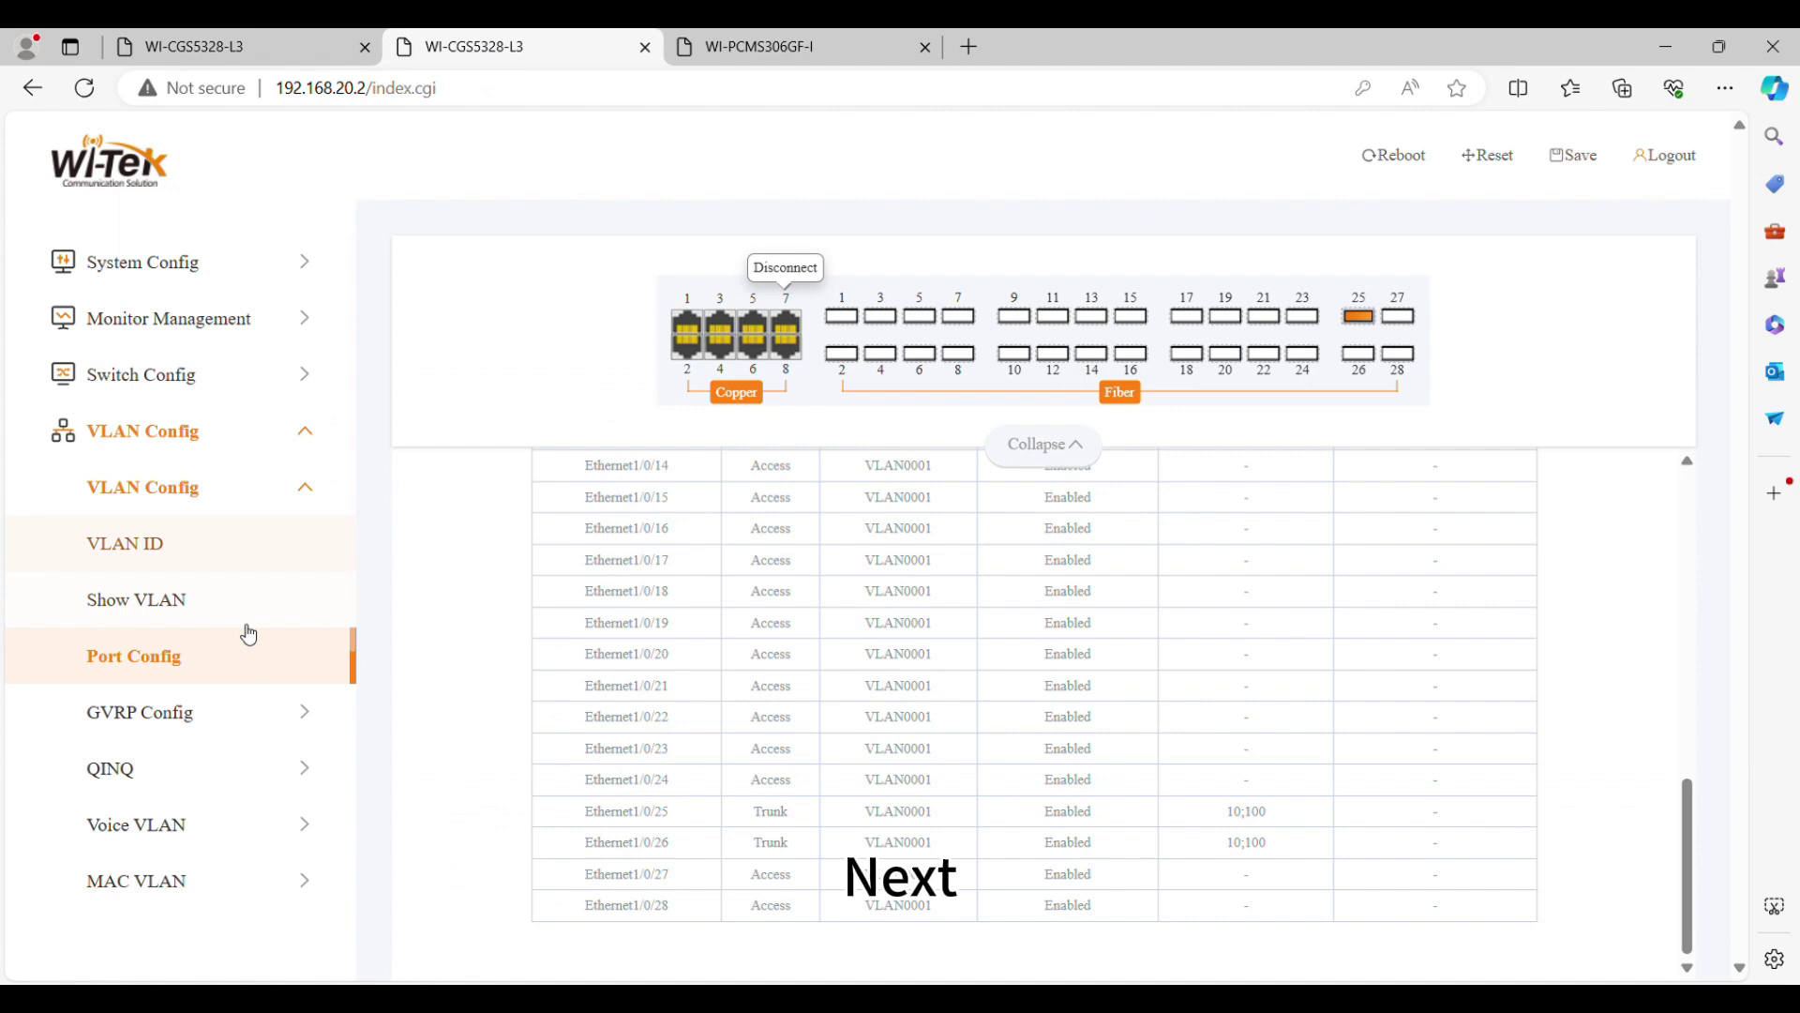
# - On the switch at 192.168.20.2, map VLANs 10 and 100 to spanning-tree instance 1 and check the mapping status
pyautogui.click(283, 435)
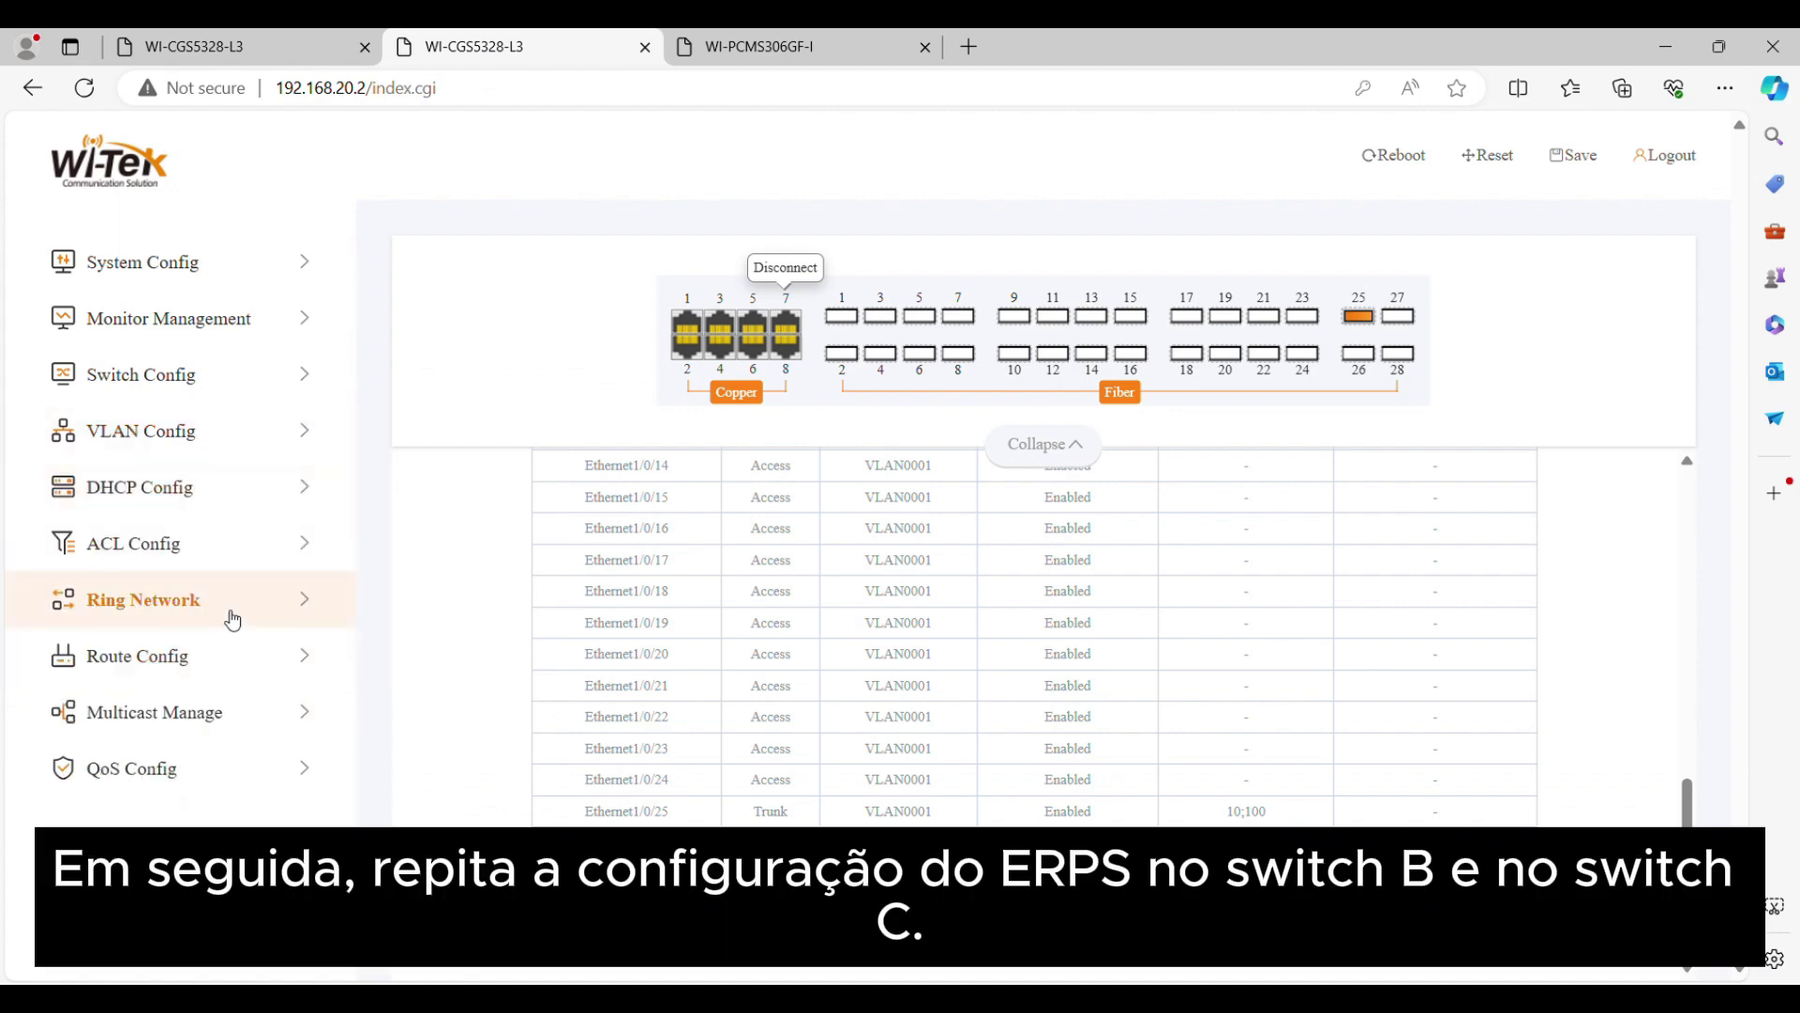
pyautogui.click(233, 621)
pyautogui.click(255, 771)
pyautogui.click(828, 672)
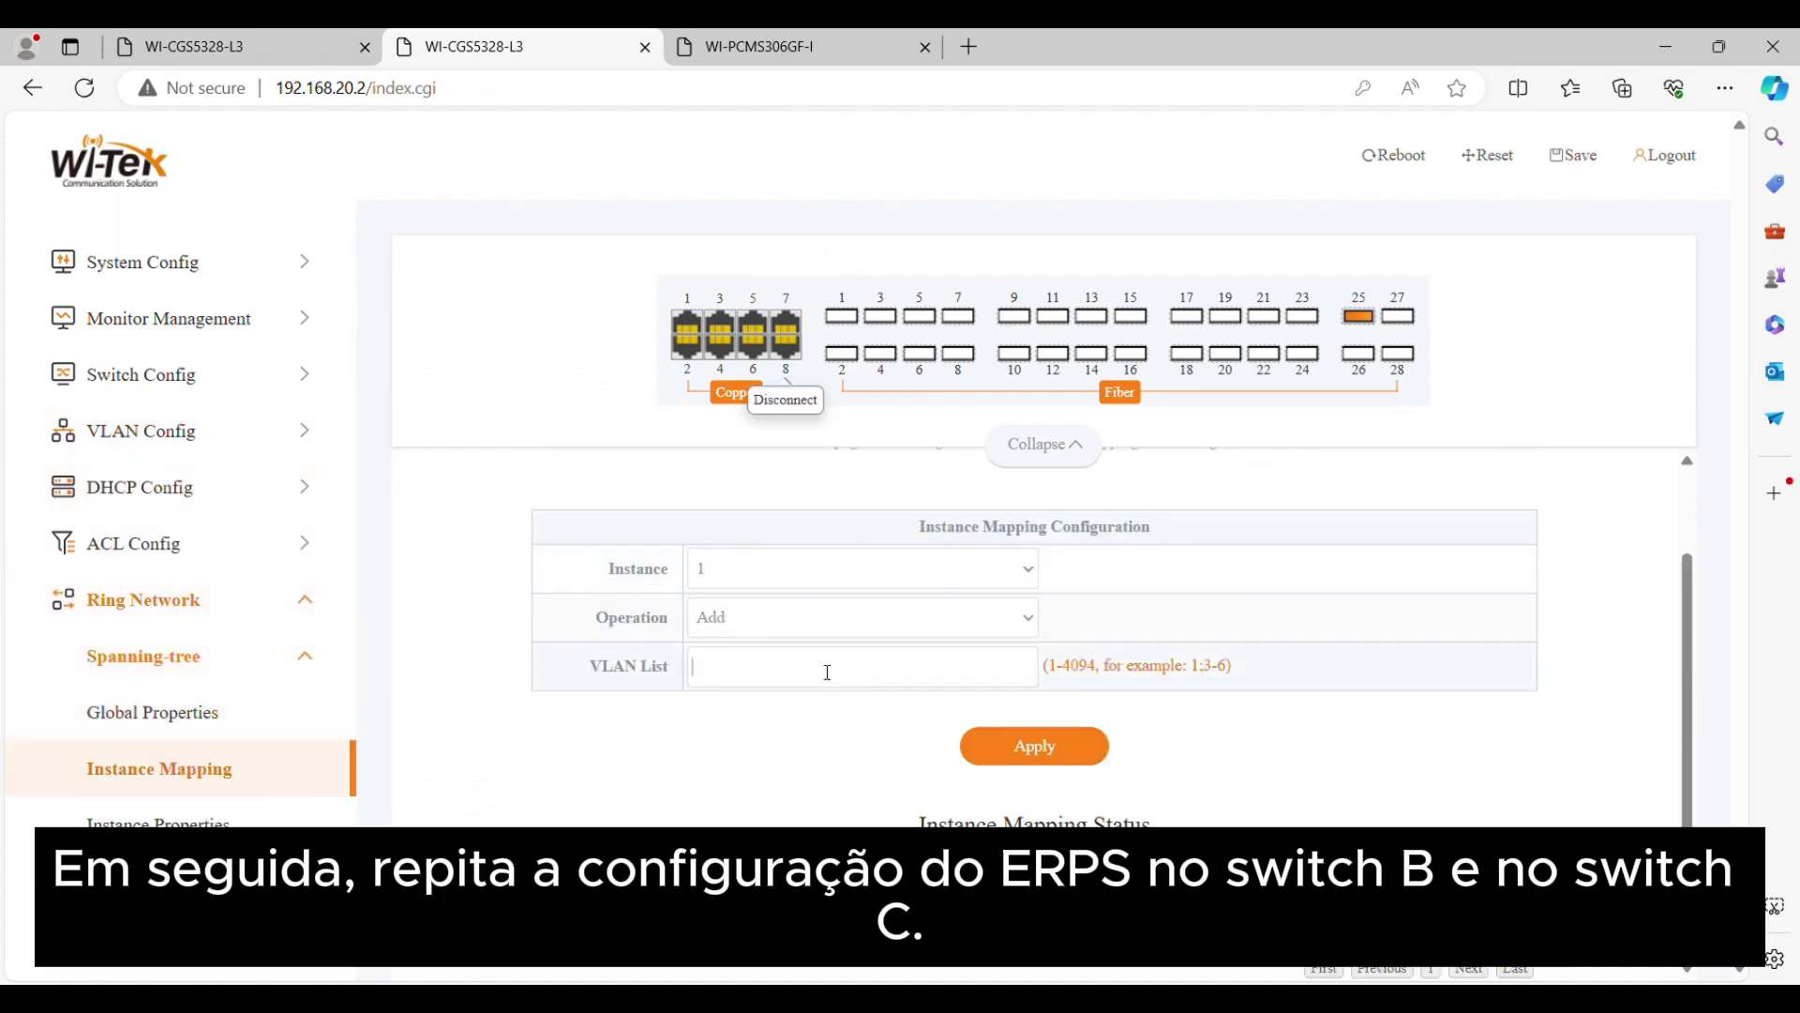
pyautogui.click(1043, 753)
pyautogui.moveTo(1231, 947); pyautogui.dragTo(671, 940)
pyautogui.click(1439, 707)
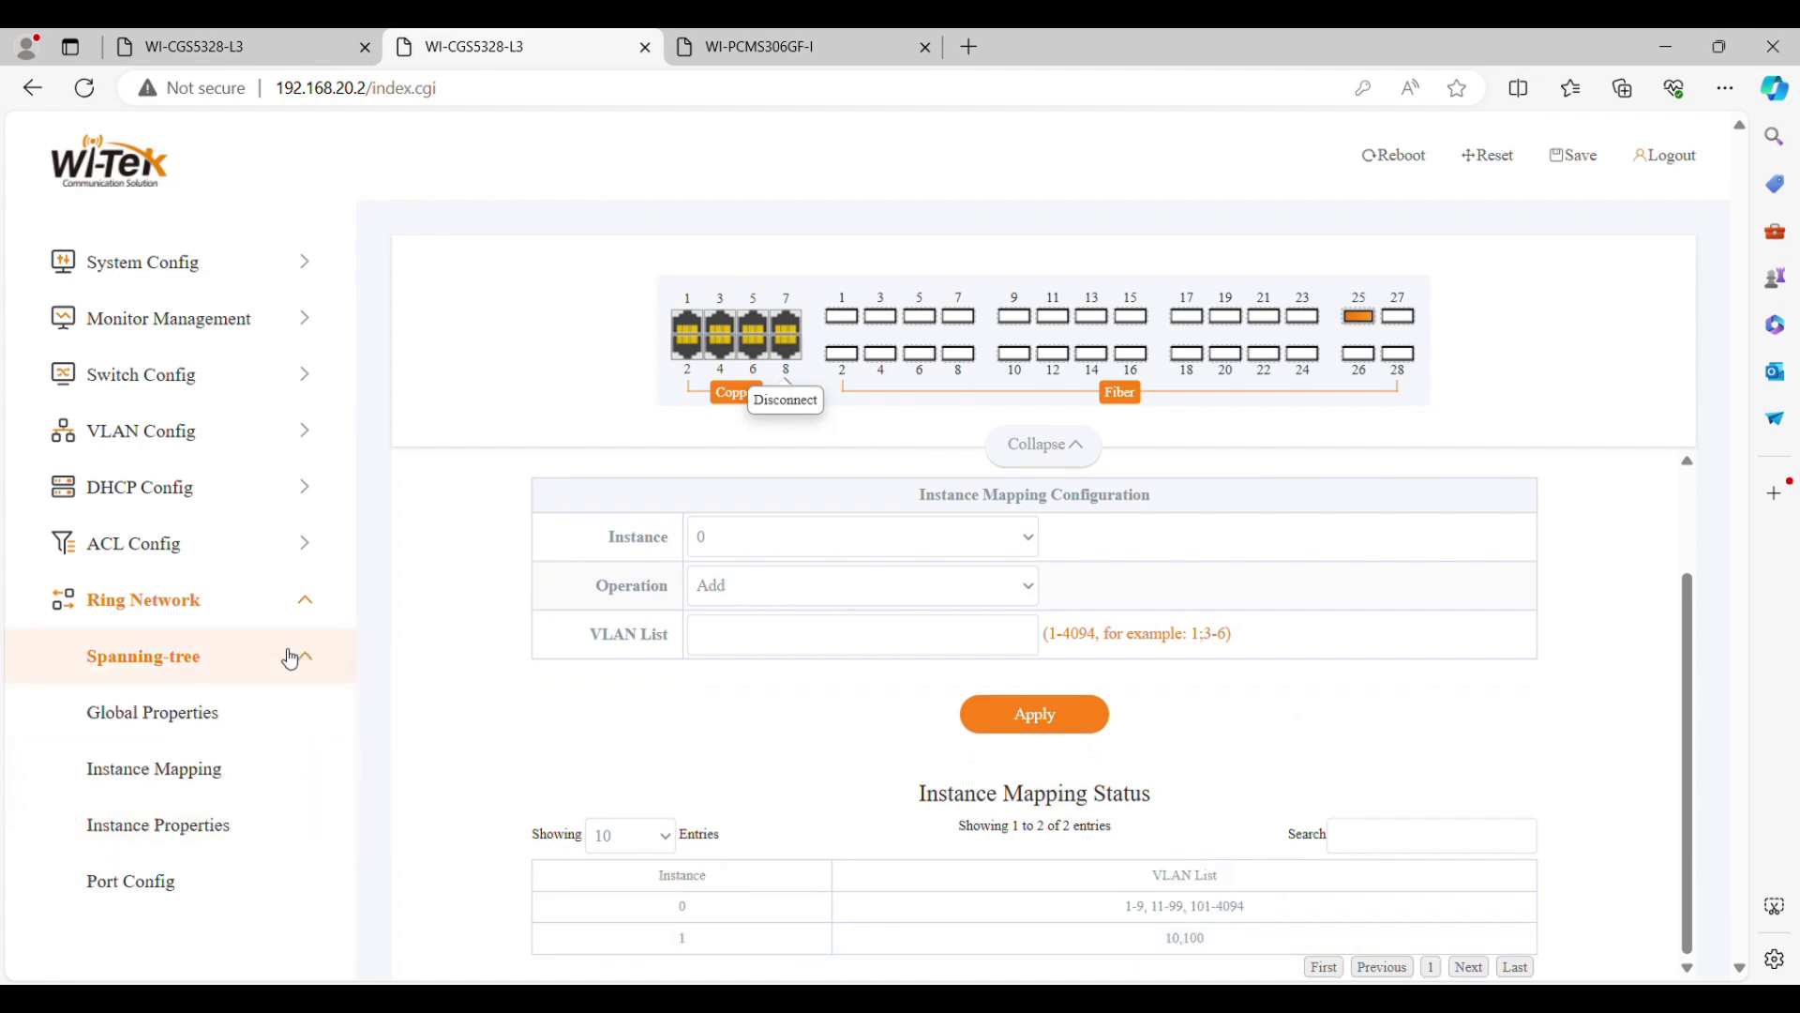
# - Create ERPS ring 1 on the 192.168.20.2 switch with Ethernet1/0/25 as Port0 and Ethernet1/0/26 as Port1, and check its status entry
pyautogui.click(248, 658)
pyautogui.click(265, 720)
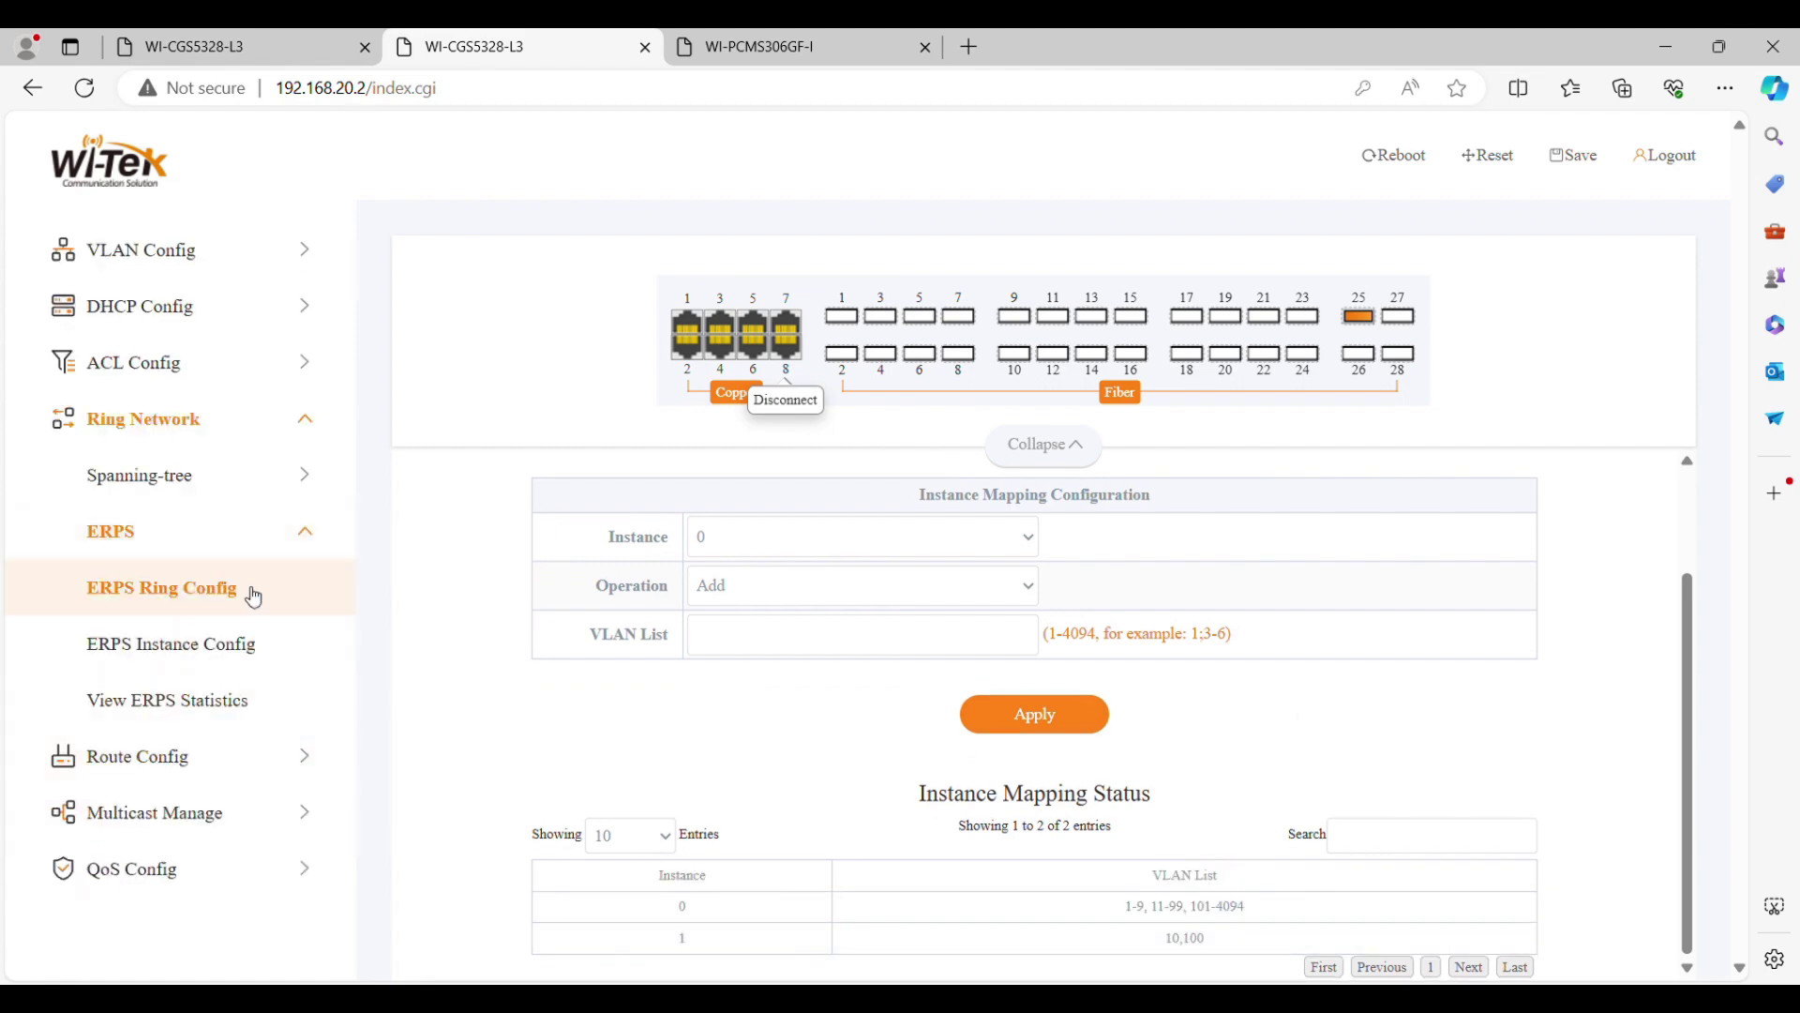
pyautogui.click(250, 590)
pyautogui.click(951, 676)
pyautogui.write('1')
pyautogui.scroll(-1, 952, 675)
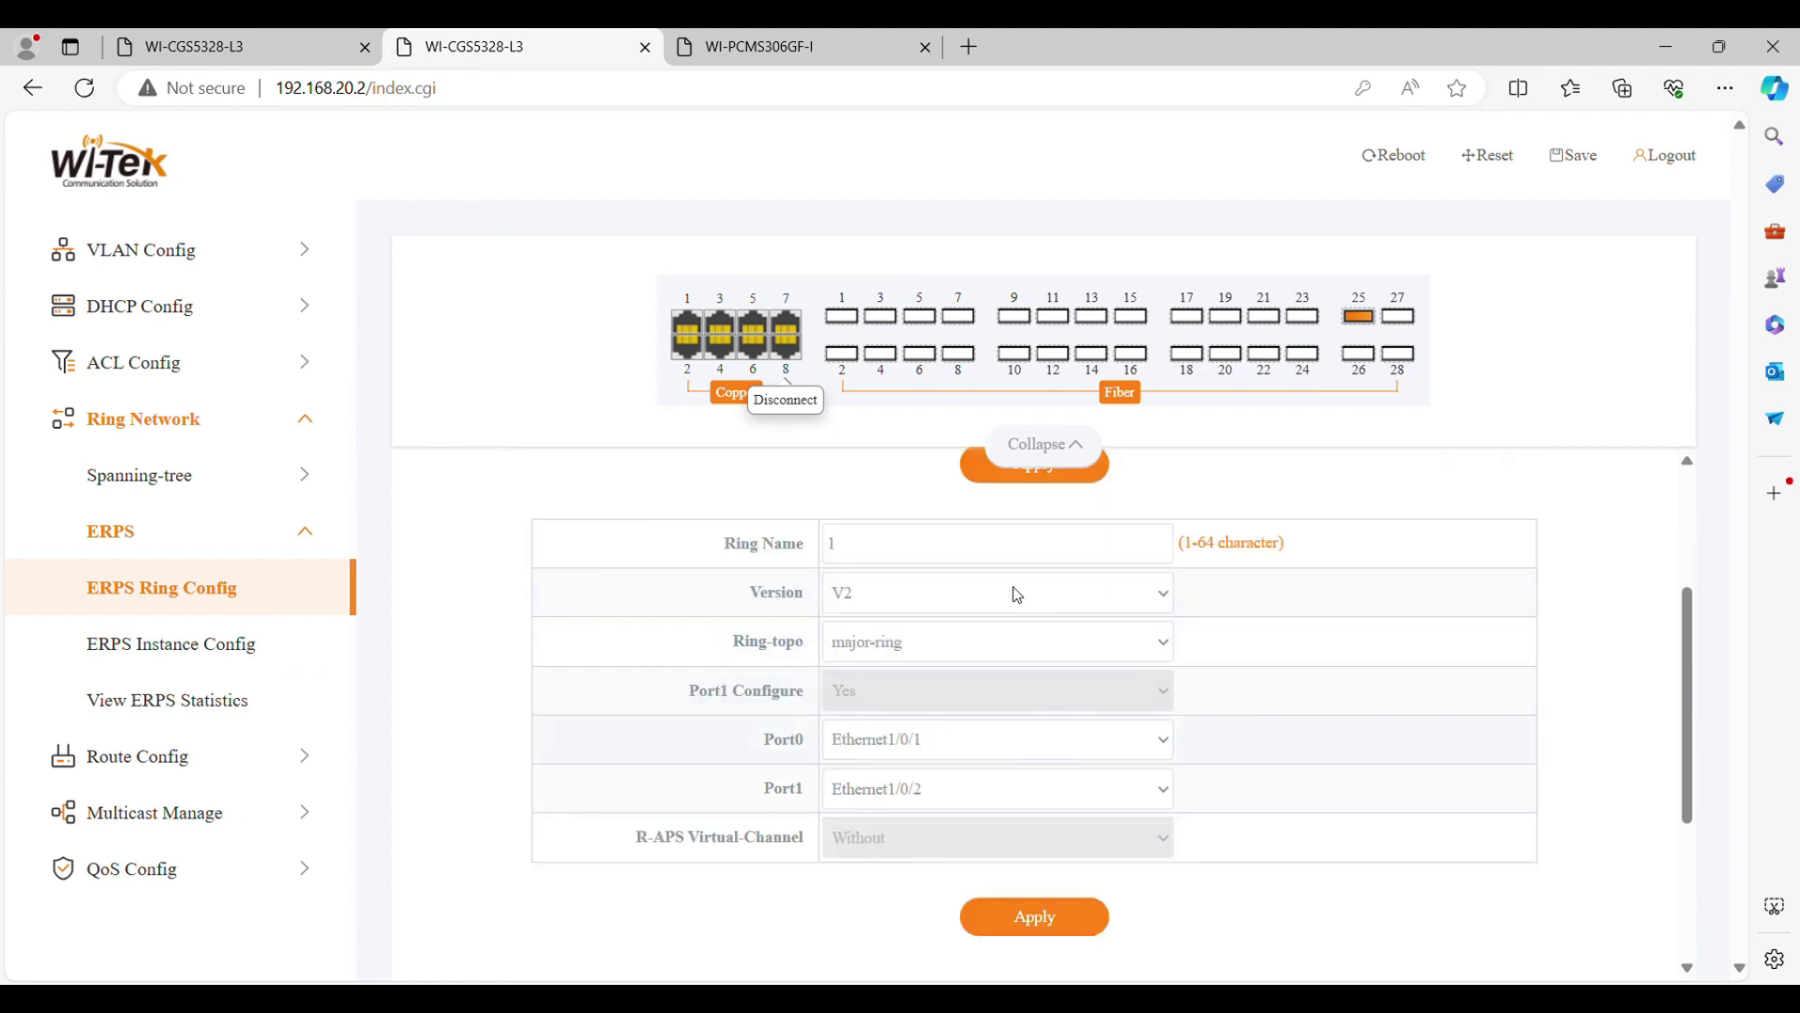
pyautogui.click(953, 672)
pyautogui.click(1060, 933)
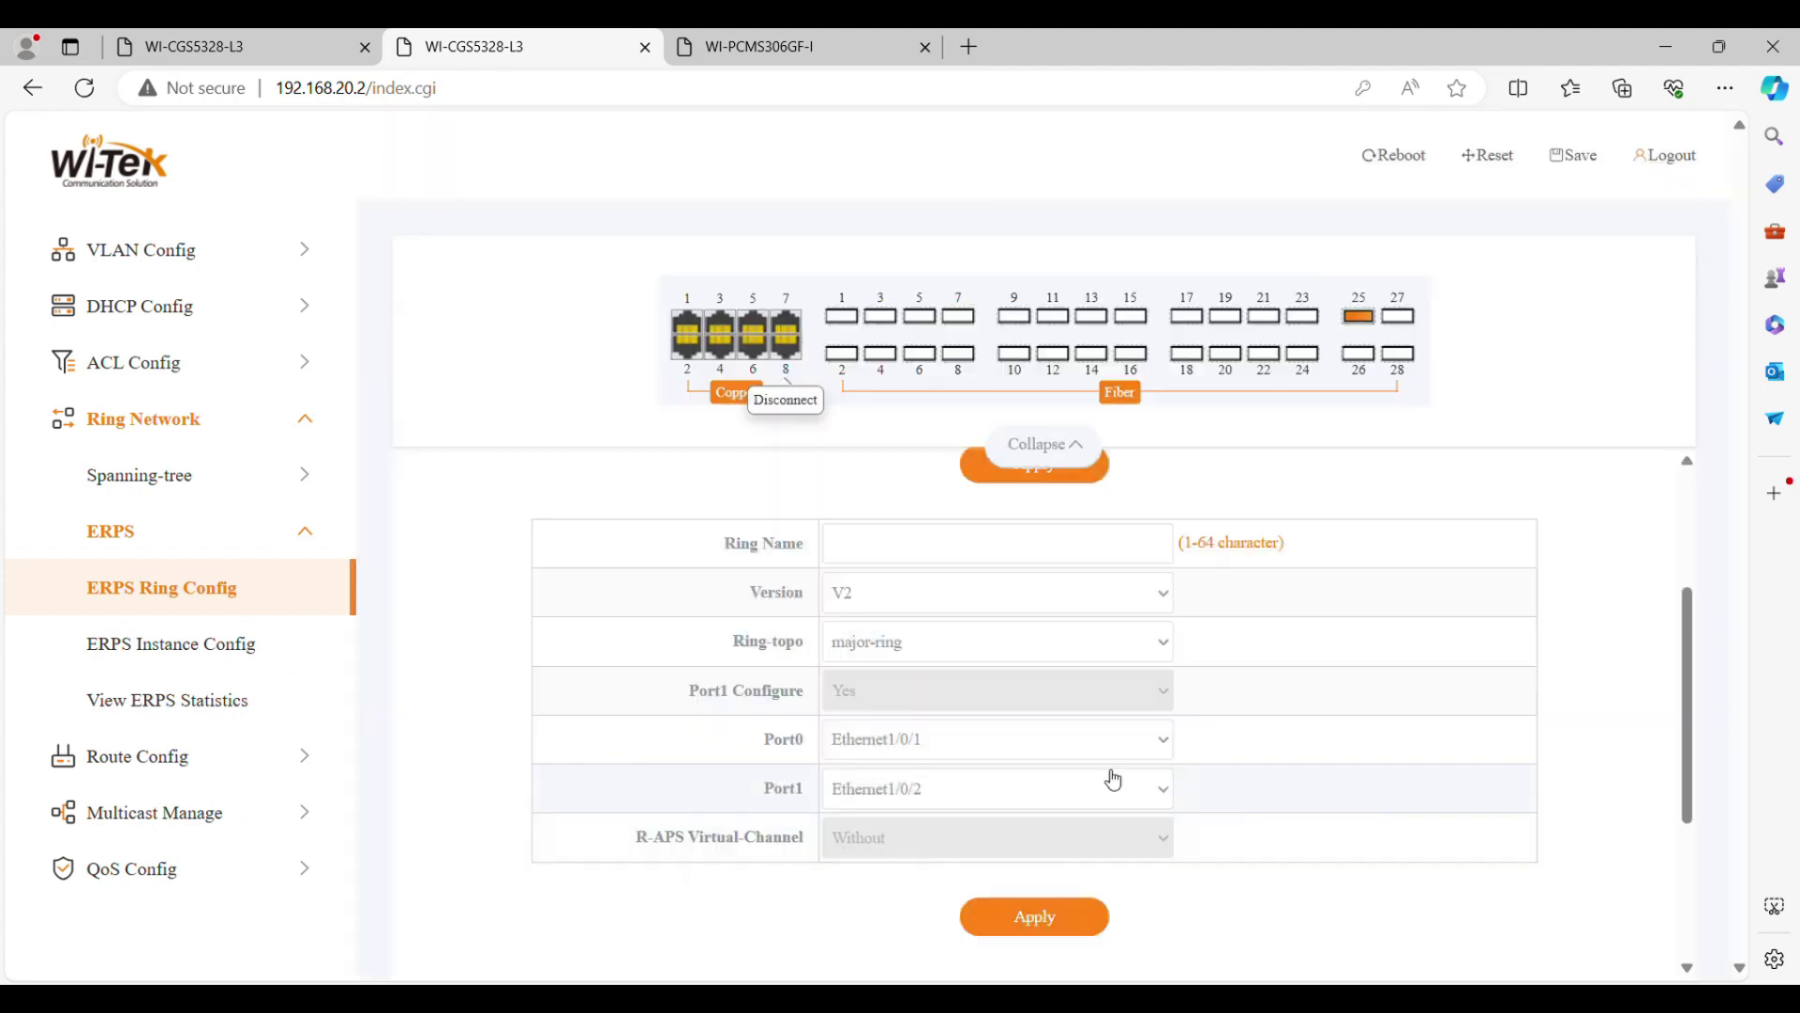
pyautogui.scroll(-3, 1280, 699)
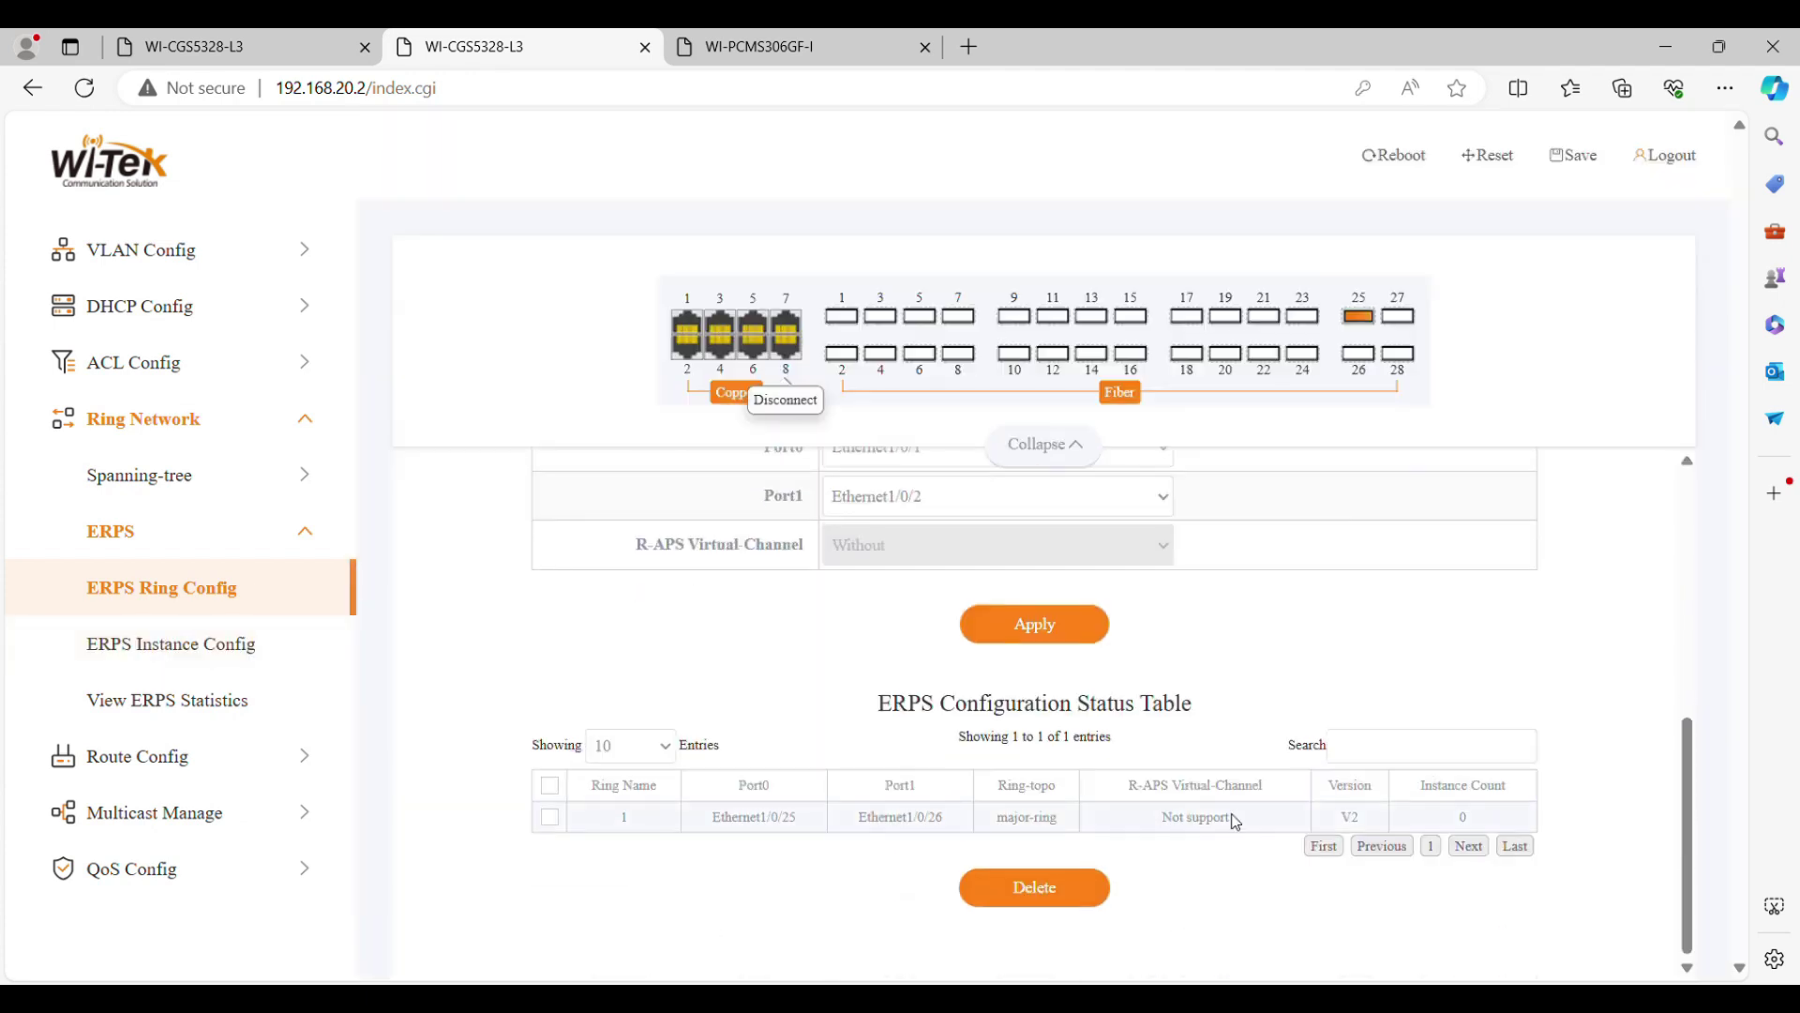
# - Configure ERPS instance 1 for ring 1 on the 192.168.20.2 switch with control VLAN VLAN0010 and protected instance 1
pyautogui.click(255, 645)
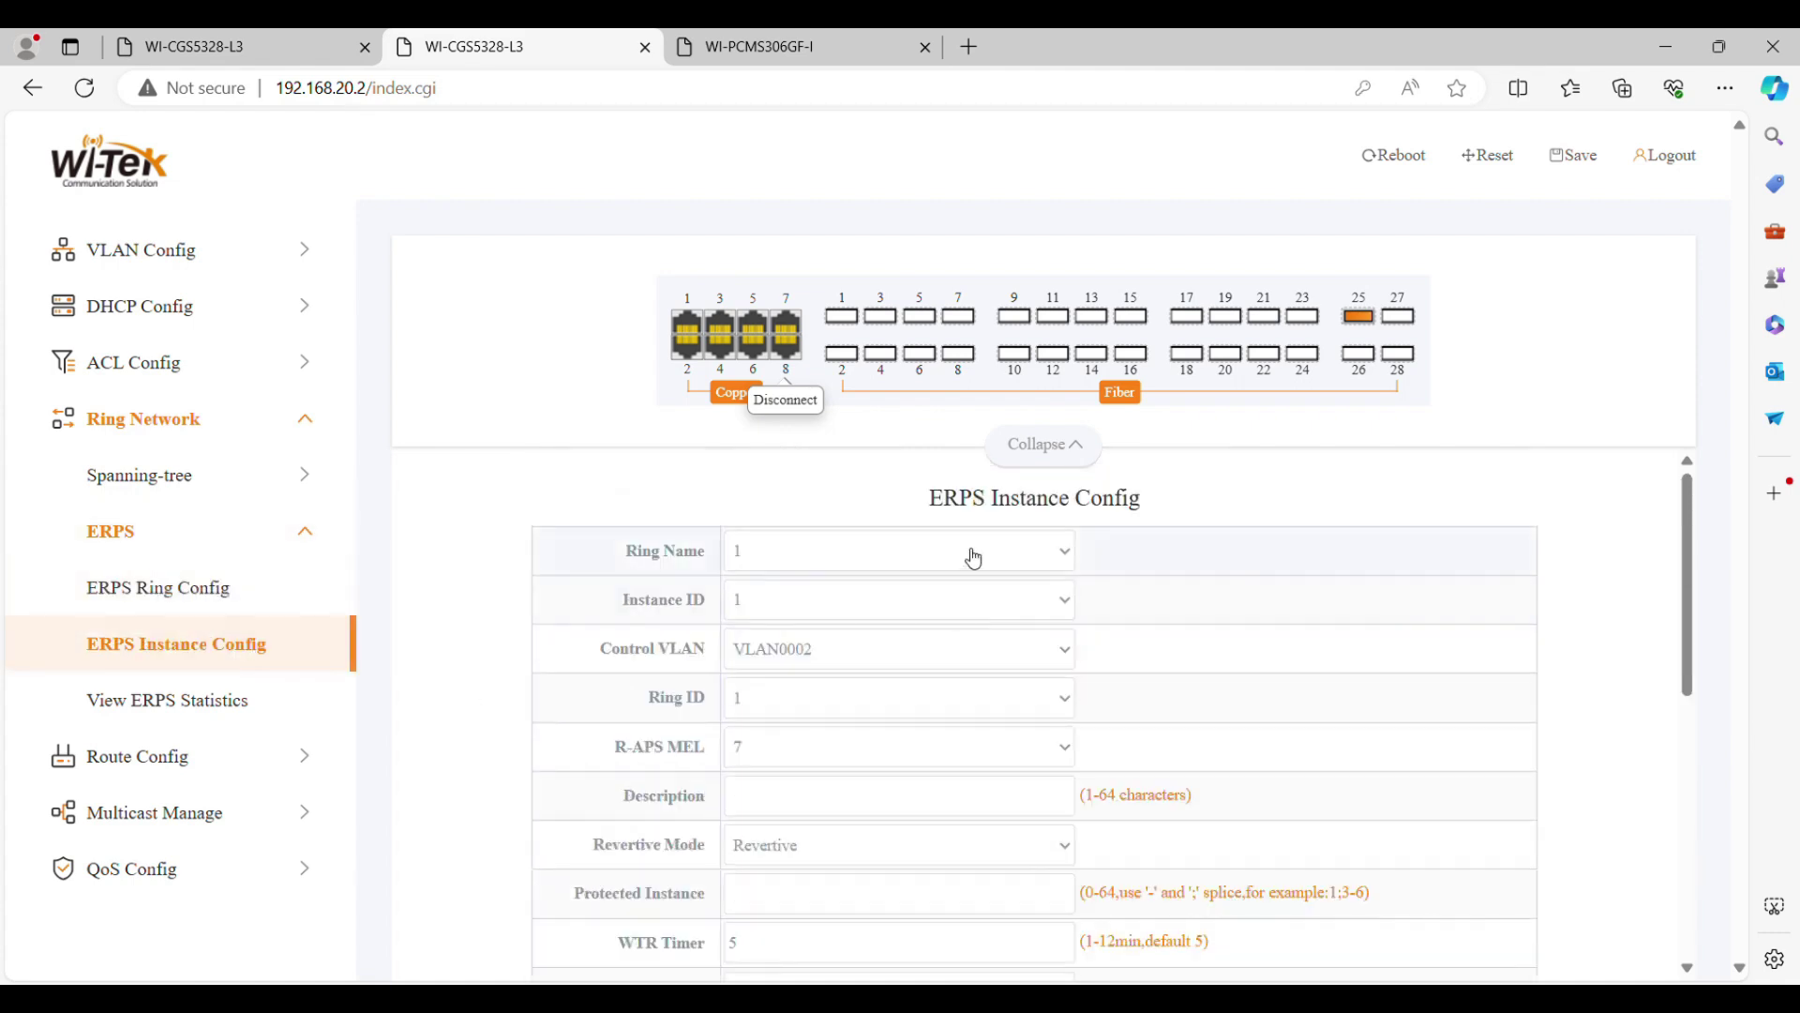
pyautogui.scroll(-1, 872, 724)
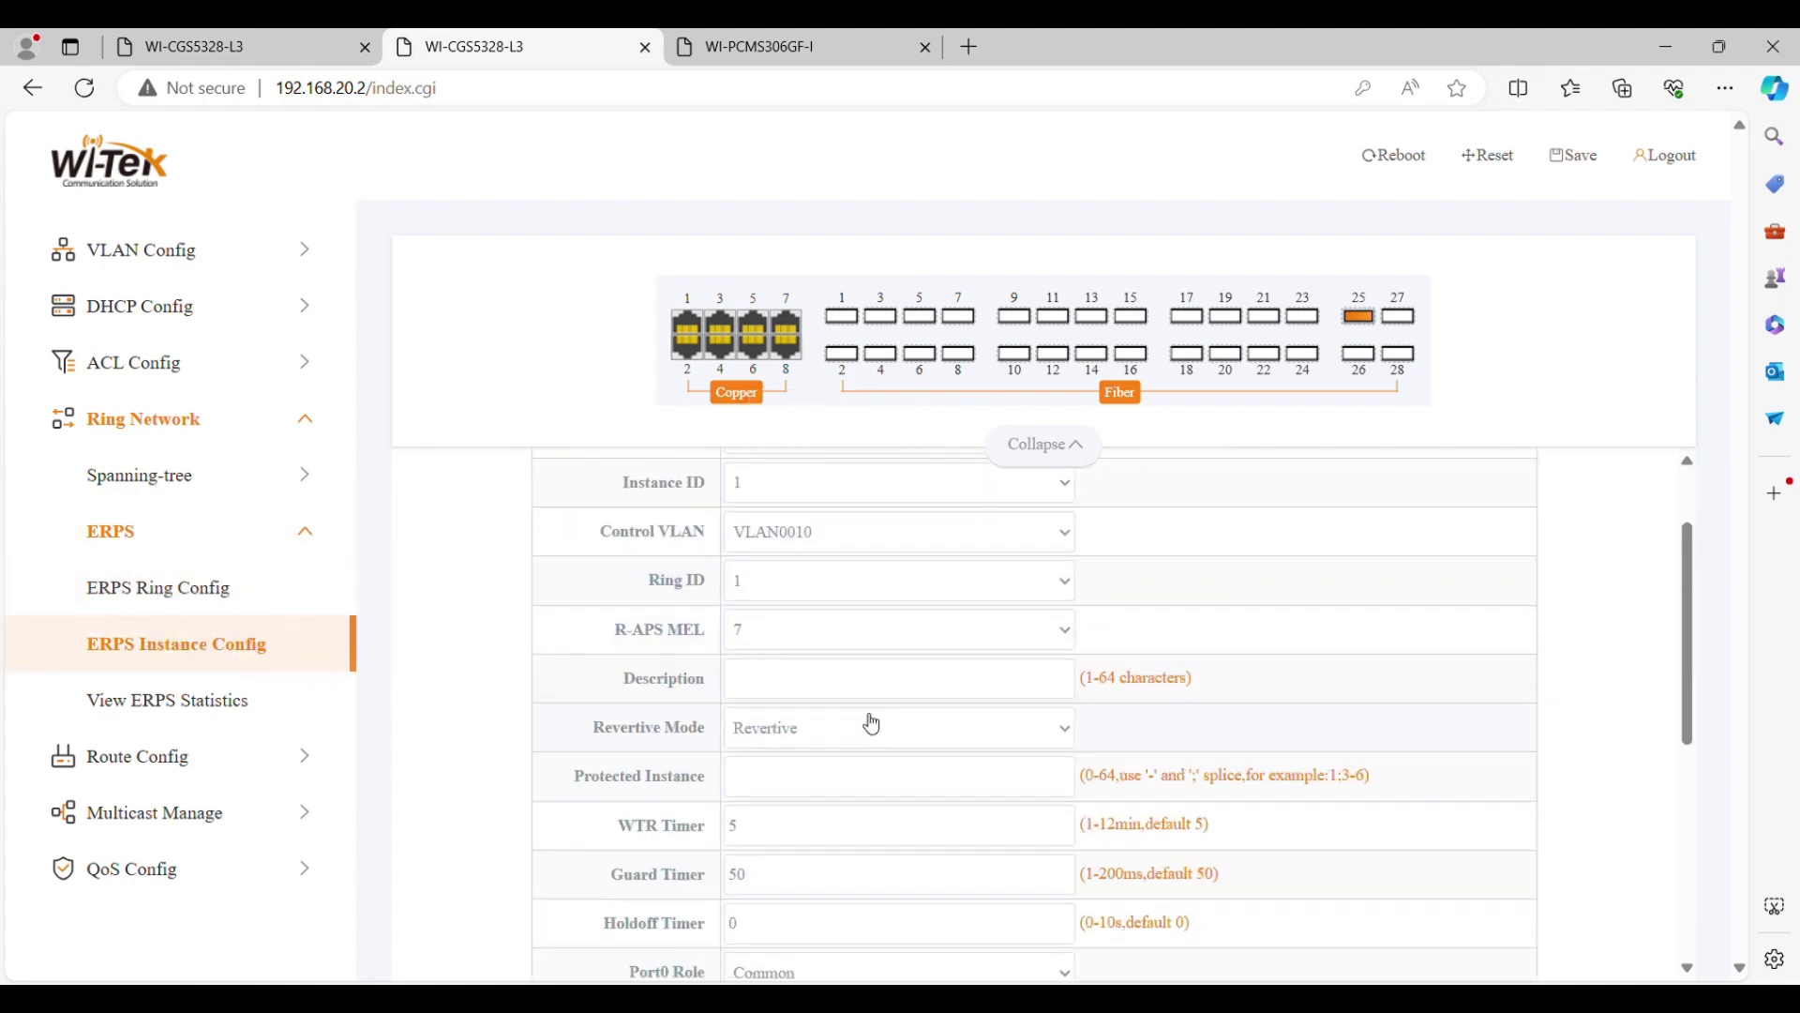
pyautogui.write('1')
pyautogui.scroll(-1, 848, 777)
pyautogui.scroll(1, 836, 763)
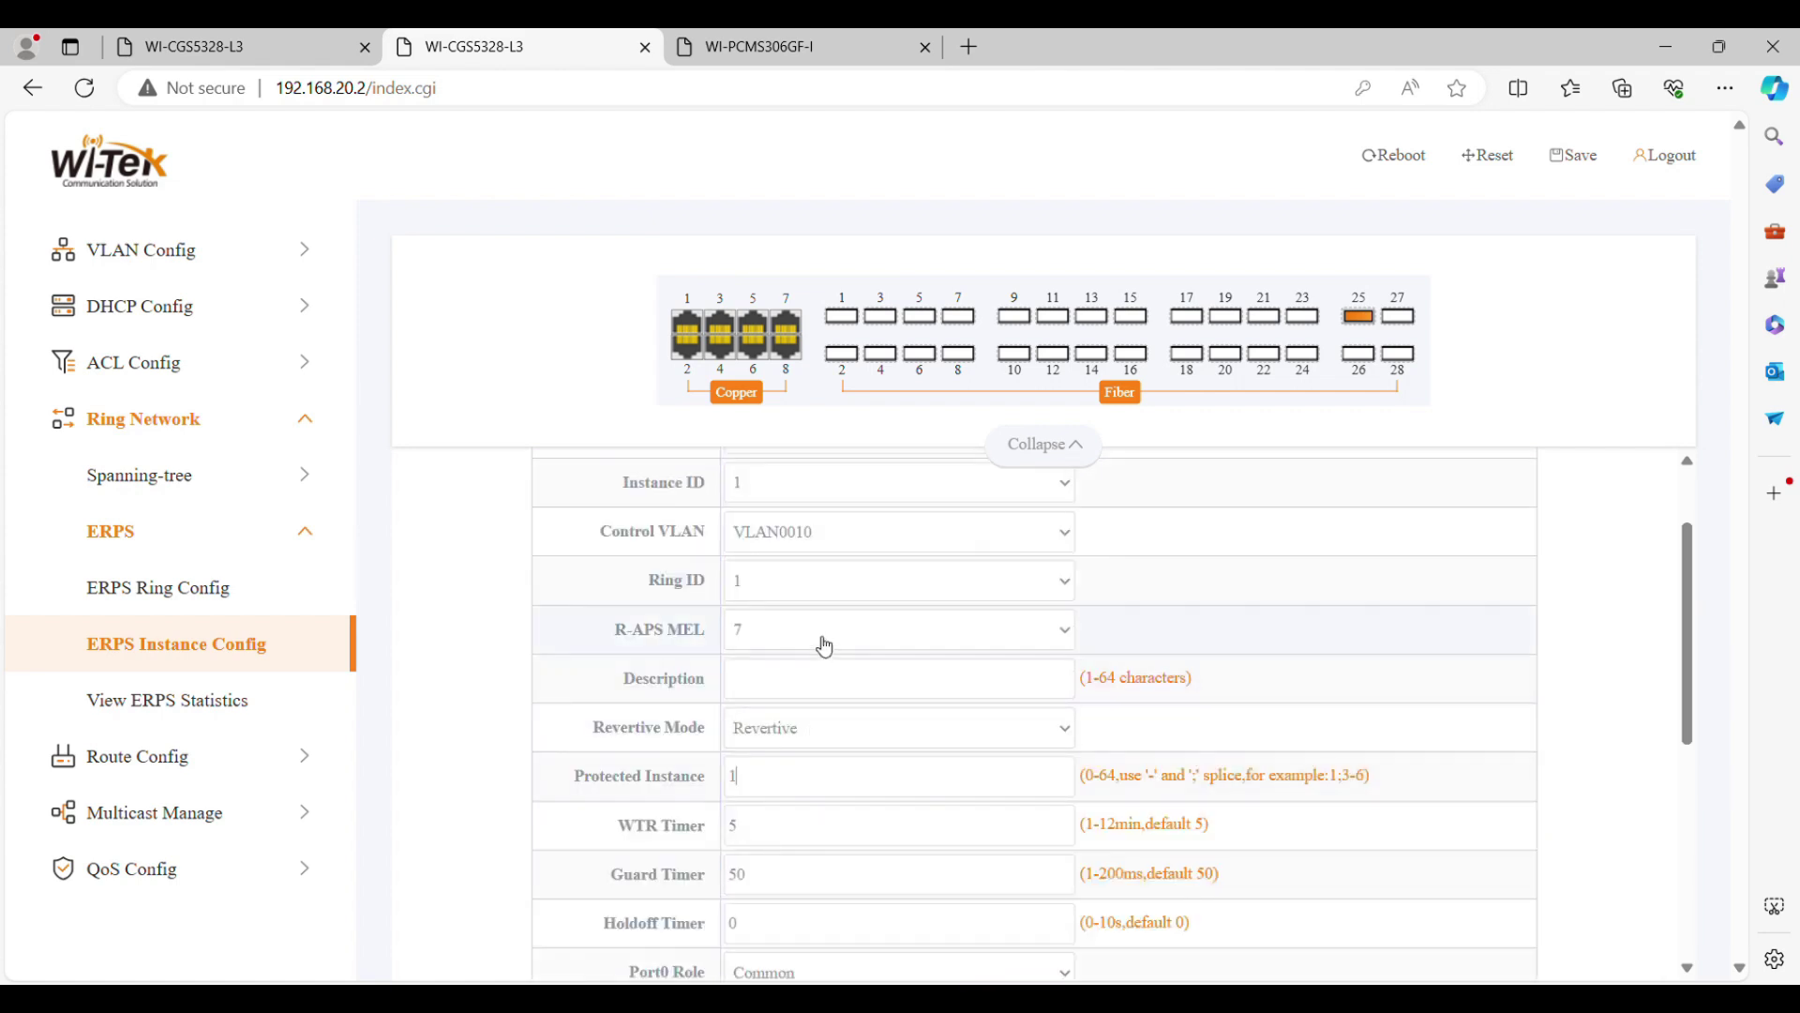
pyautogui.scroll(-4, 1106, 896)
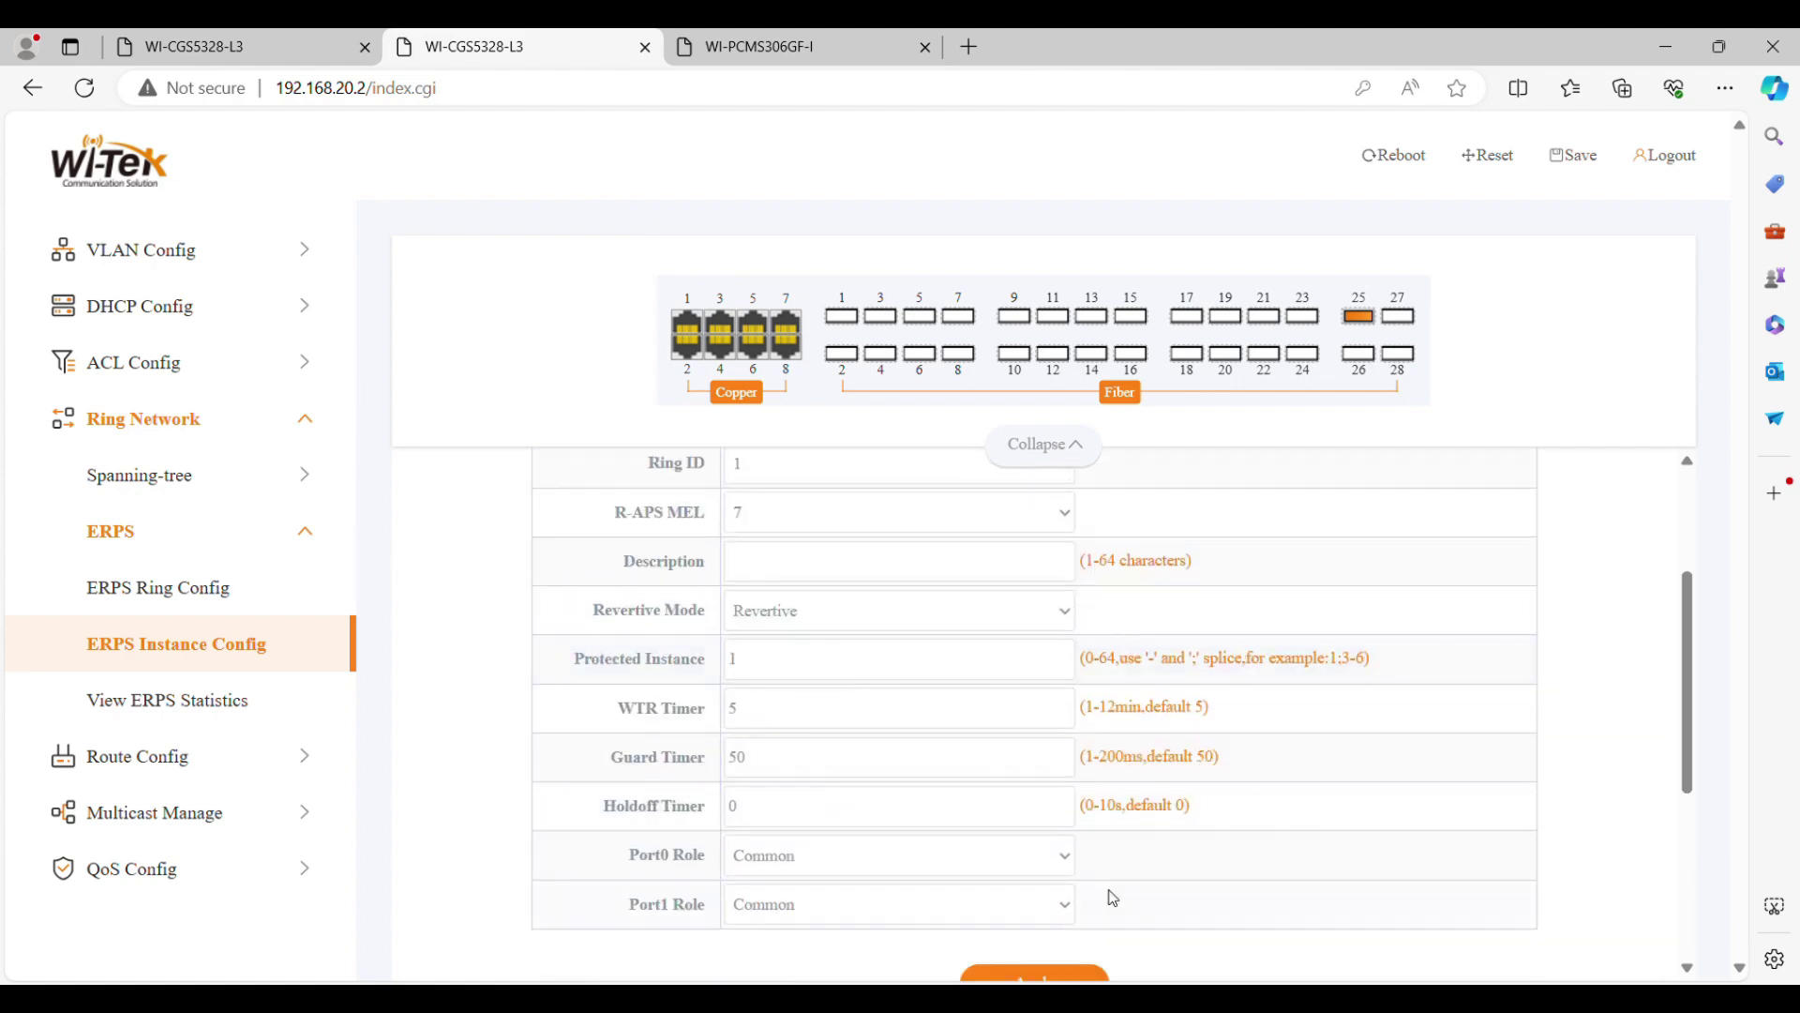
pyautogui.click(297, 436)
# - Go to the switch at 192.168.20.3, set Tcn-propagation to ERPS with ERPS enabled, and apply
pyautogui.click(731, 49)
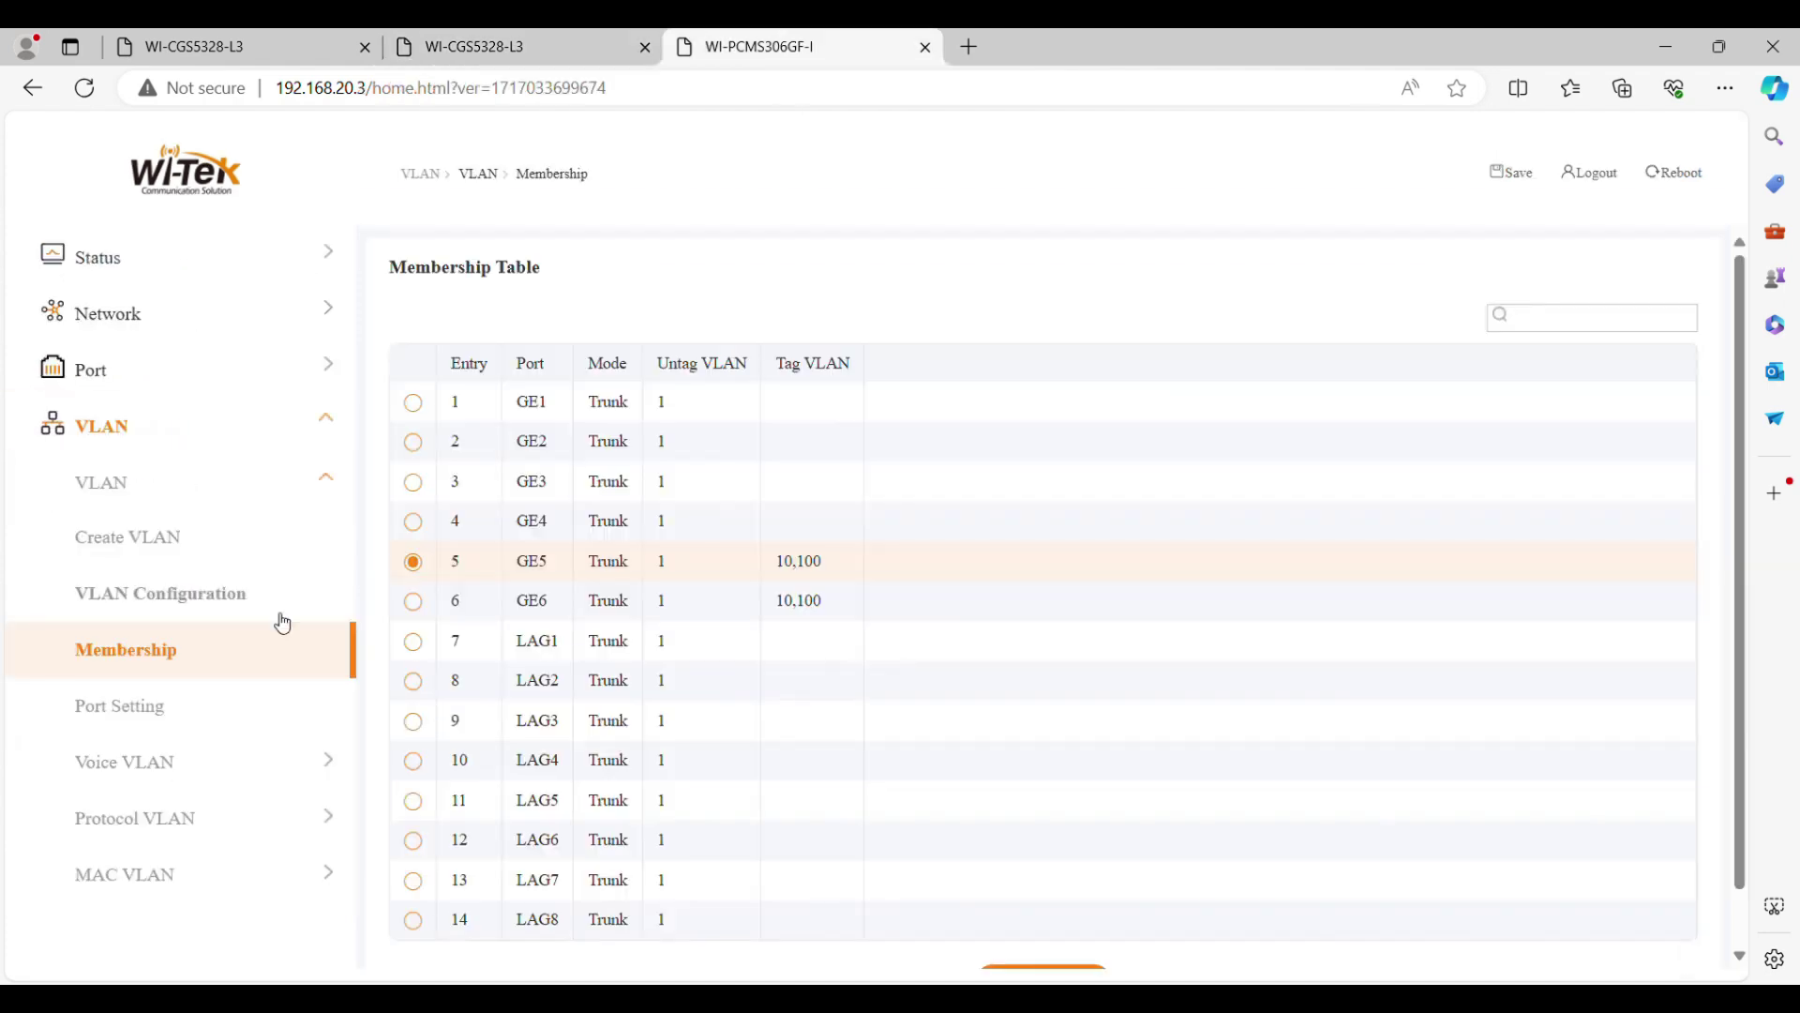
pyautogui.click(249, 426)
pyautogui.click(197, 596)
pyautogui.click(569, 416)
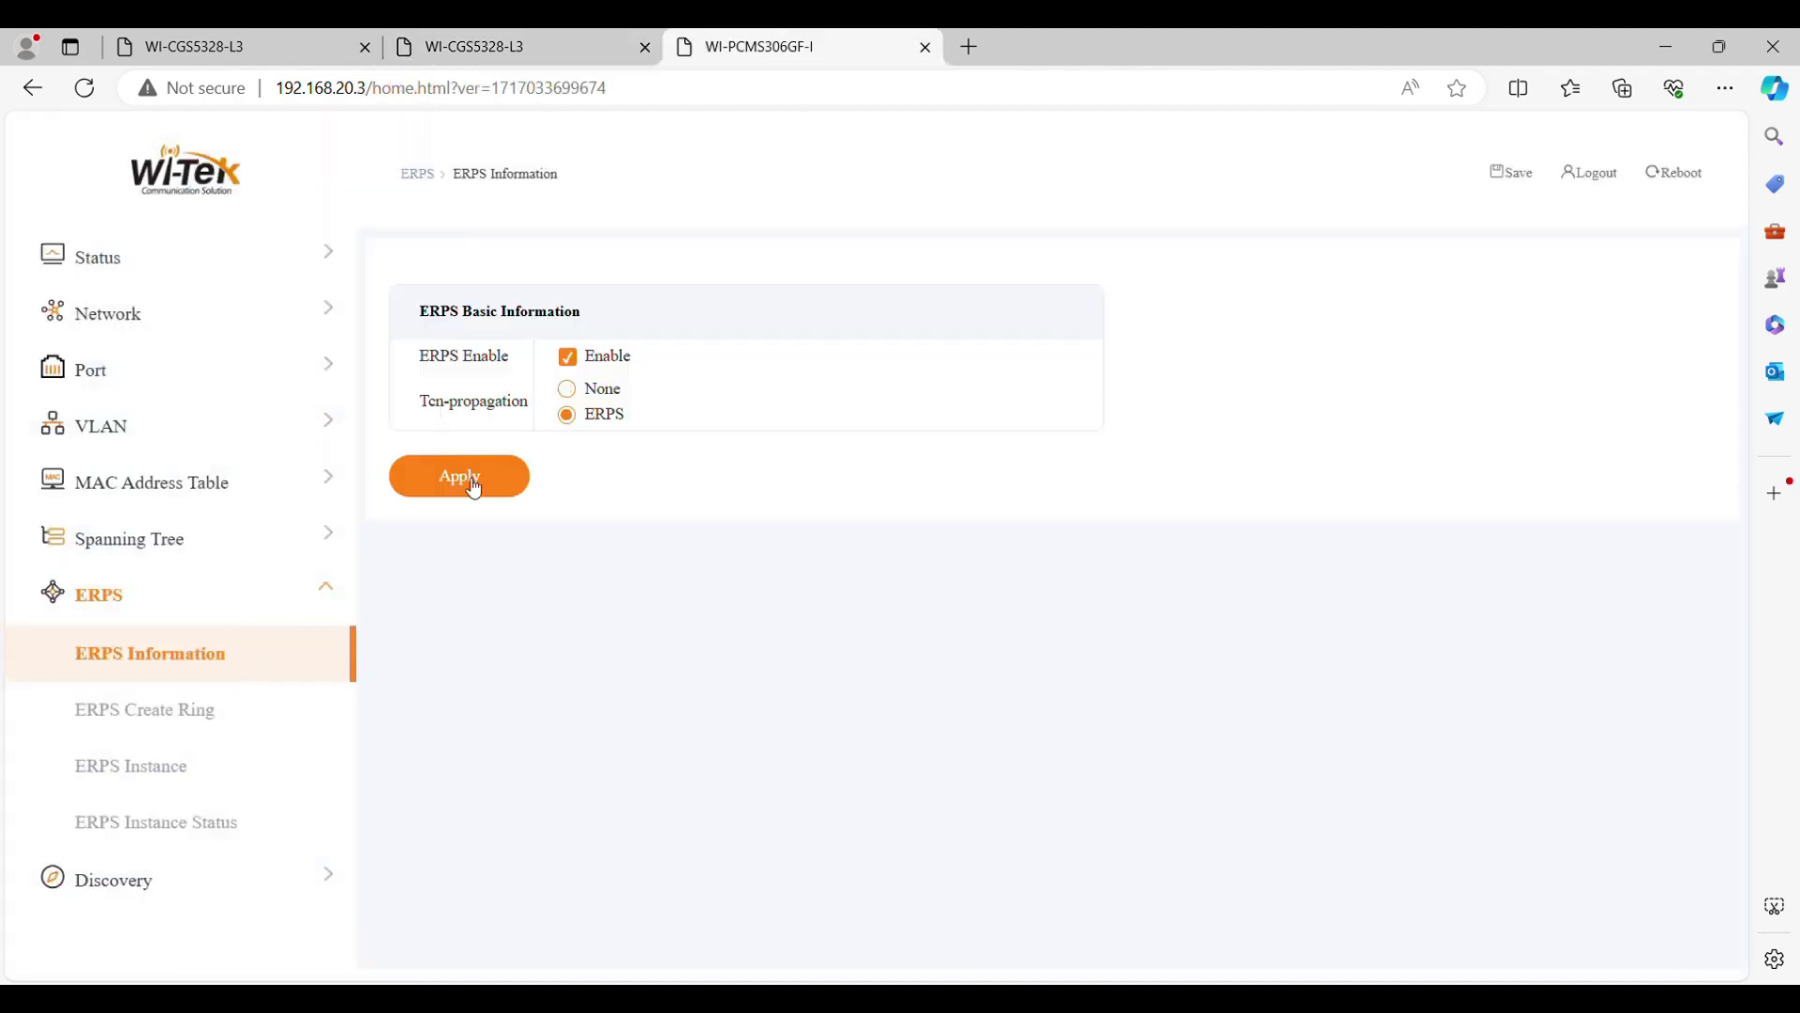
pyautogui.click(474, 490)
# - Create ERPS ring 1 on SwitchC with GE5 as Port0 and GE6 as Port1, apply, and check its entry in the status table
pyautogui.click(245, 722)
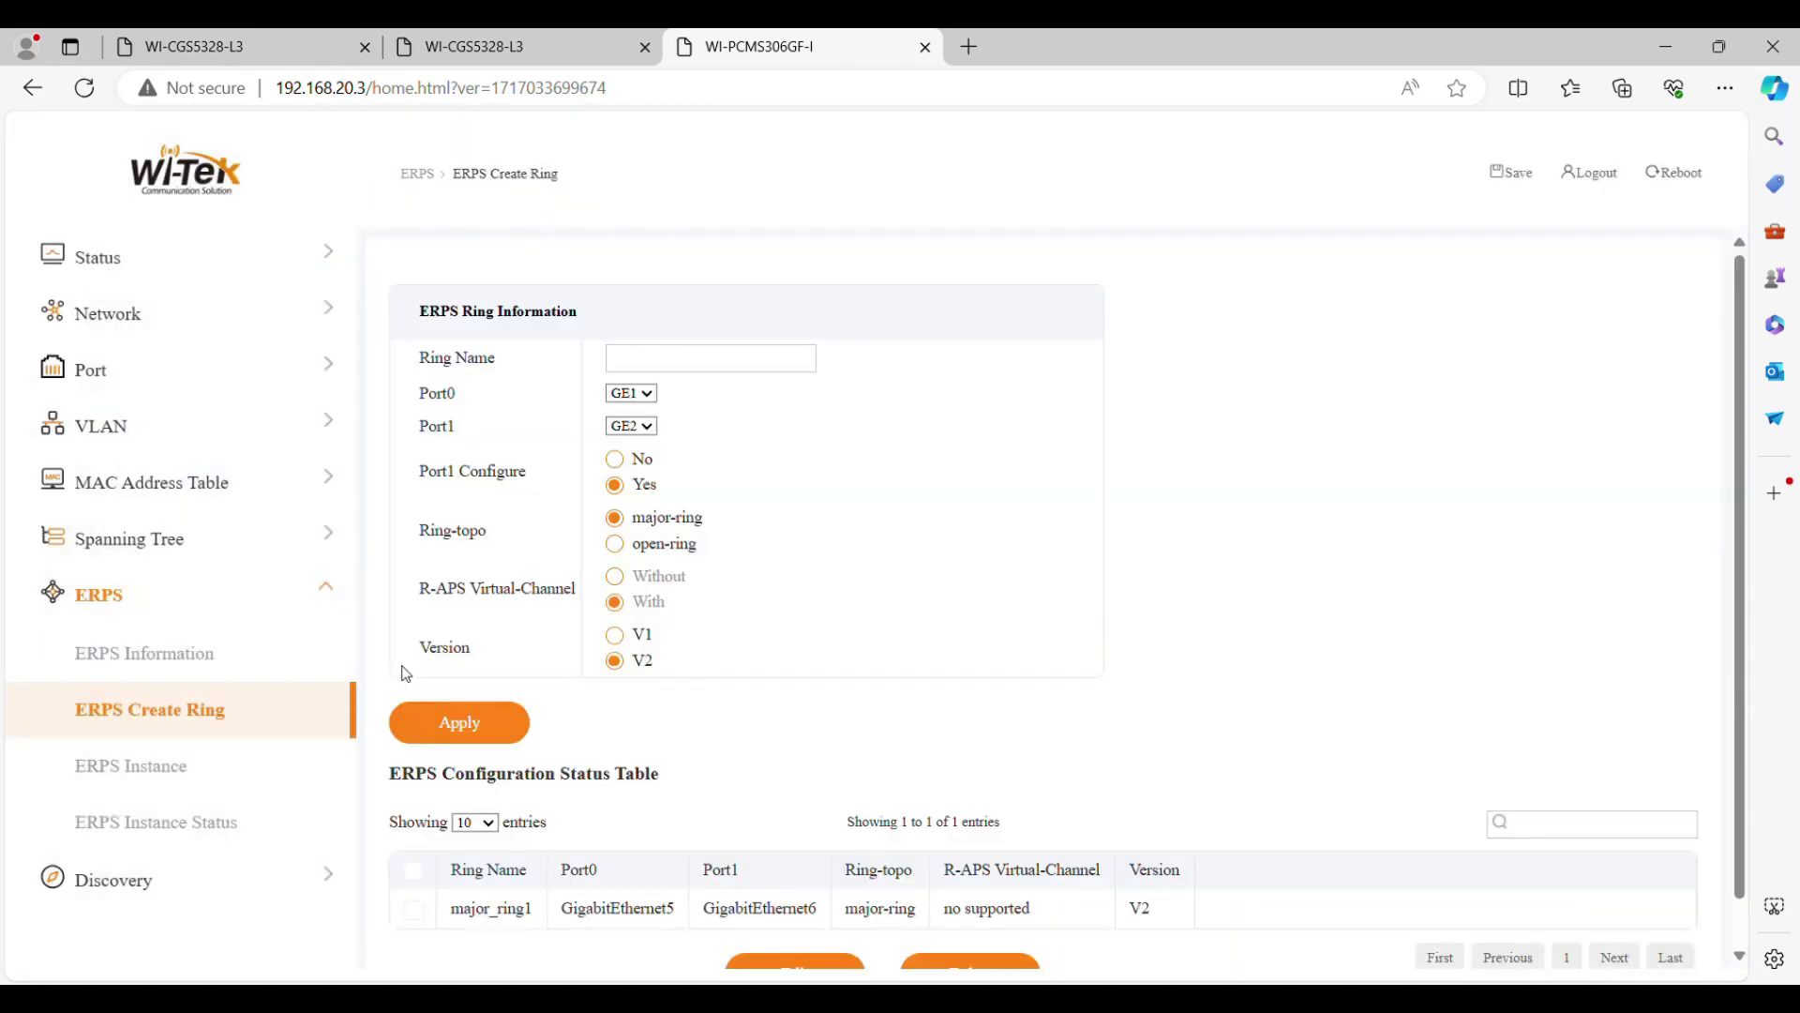
pyautogui.click(734, 369)
pyautogui.write('1')
pyautogui.click(641, 393)
pyautogui.click(624, 486)
pyautogui.click(641, 426)
pyautogui.click(640, 538)
pyautogui.click(478, 731)
pyautogui.scroll(-1, 856, 740)
pyautogui.moveTo(1154, 859); pyautogui.dragTo(460, 853)
pyautogui.click(1270, 769)
# - Fill in an ERPS instance for ring 1 with instance ID 1, control VLAN 10 and protect ID 1
pyautogui.click(214, 779)
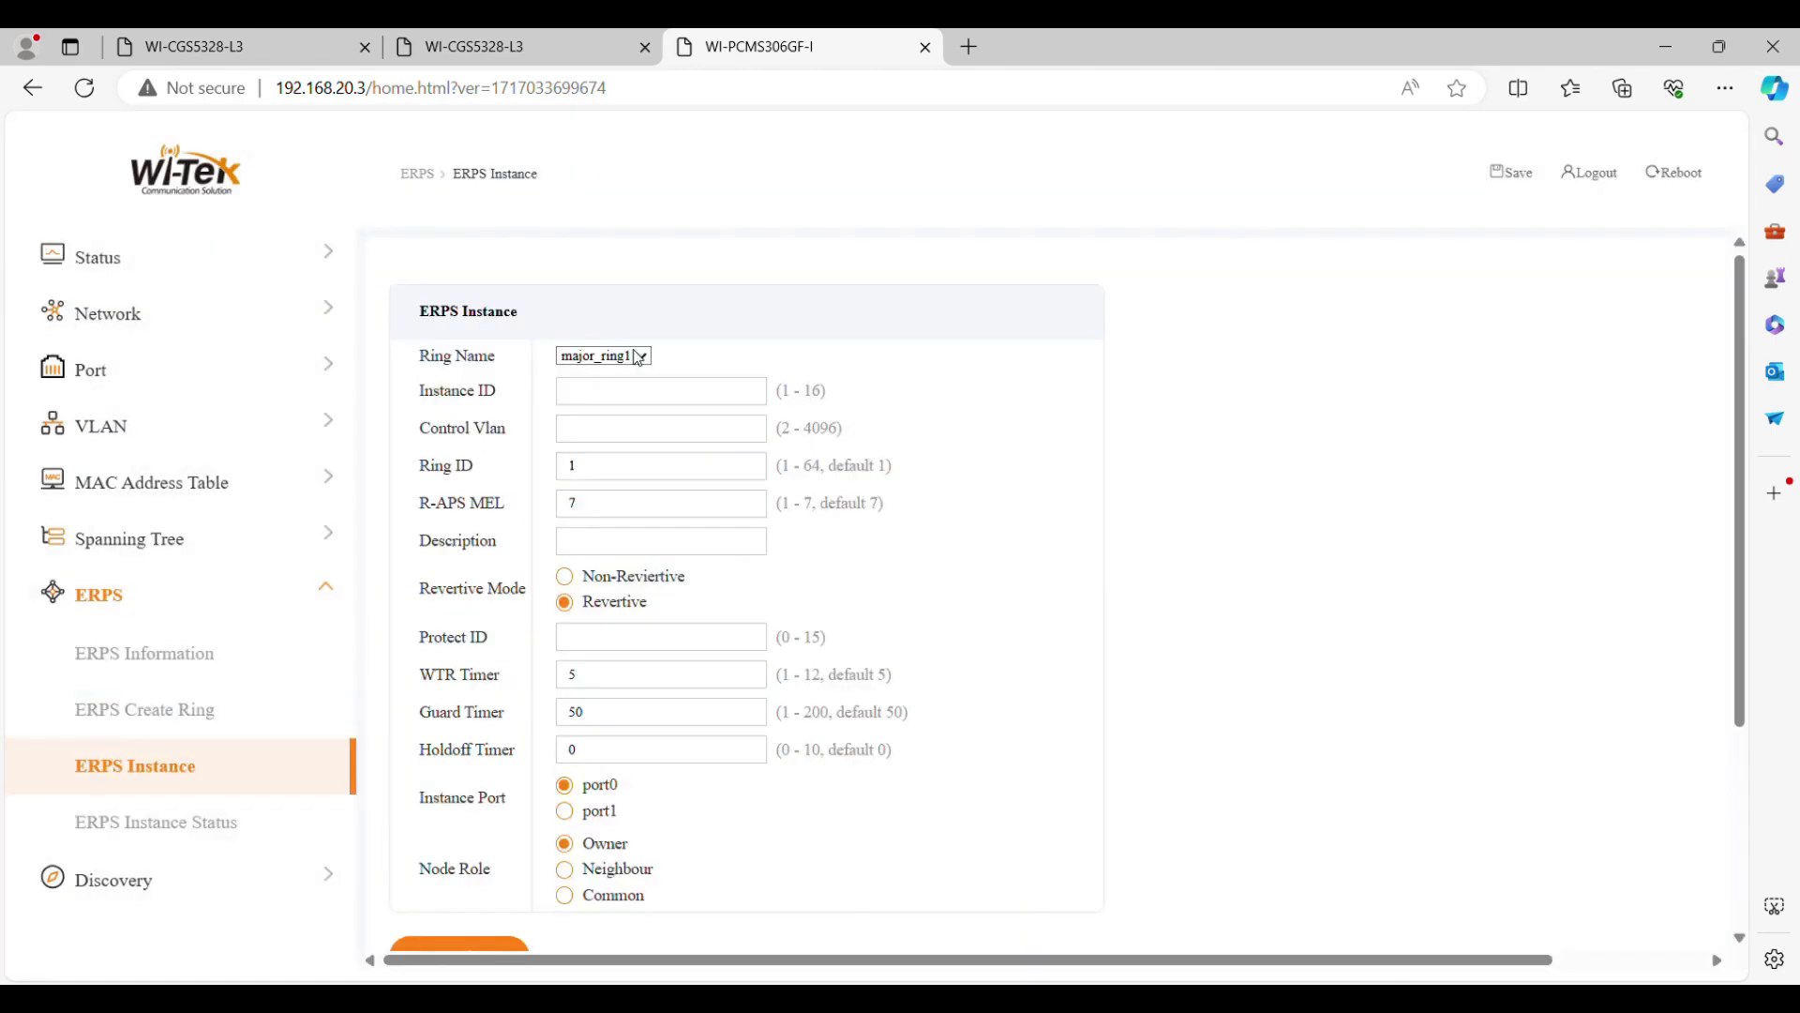
pyautogui.click(642, 356)
pyautogui.click(624, 399)
pyautogui.click(632, 404)
pyautogui.write('1')
pyautogui.click(654, 435)
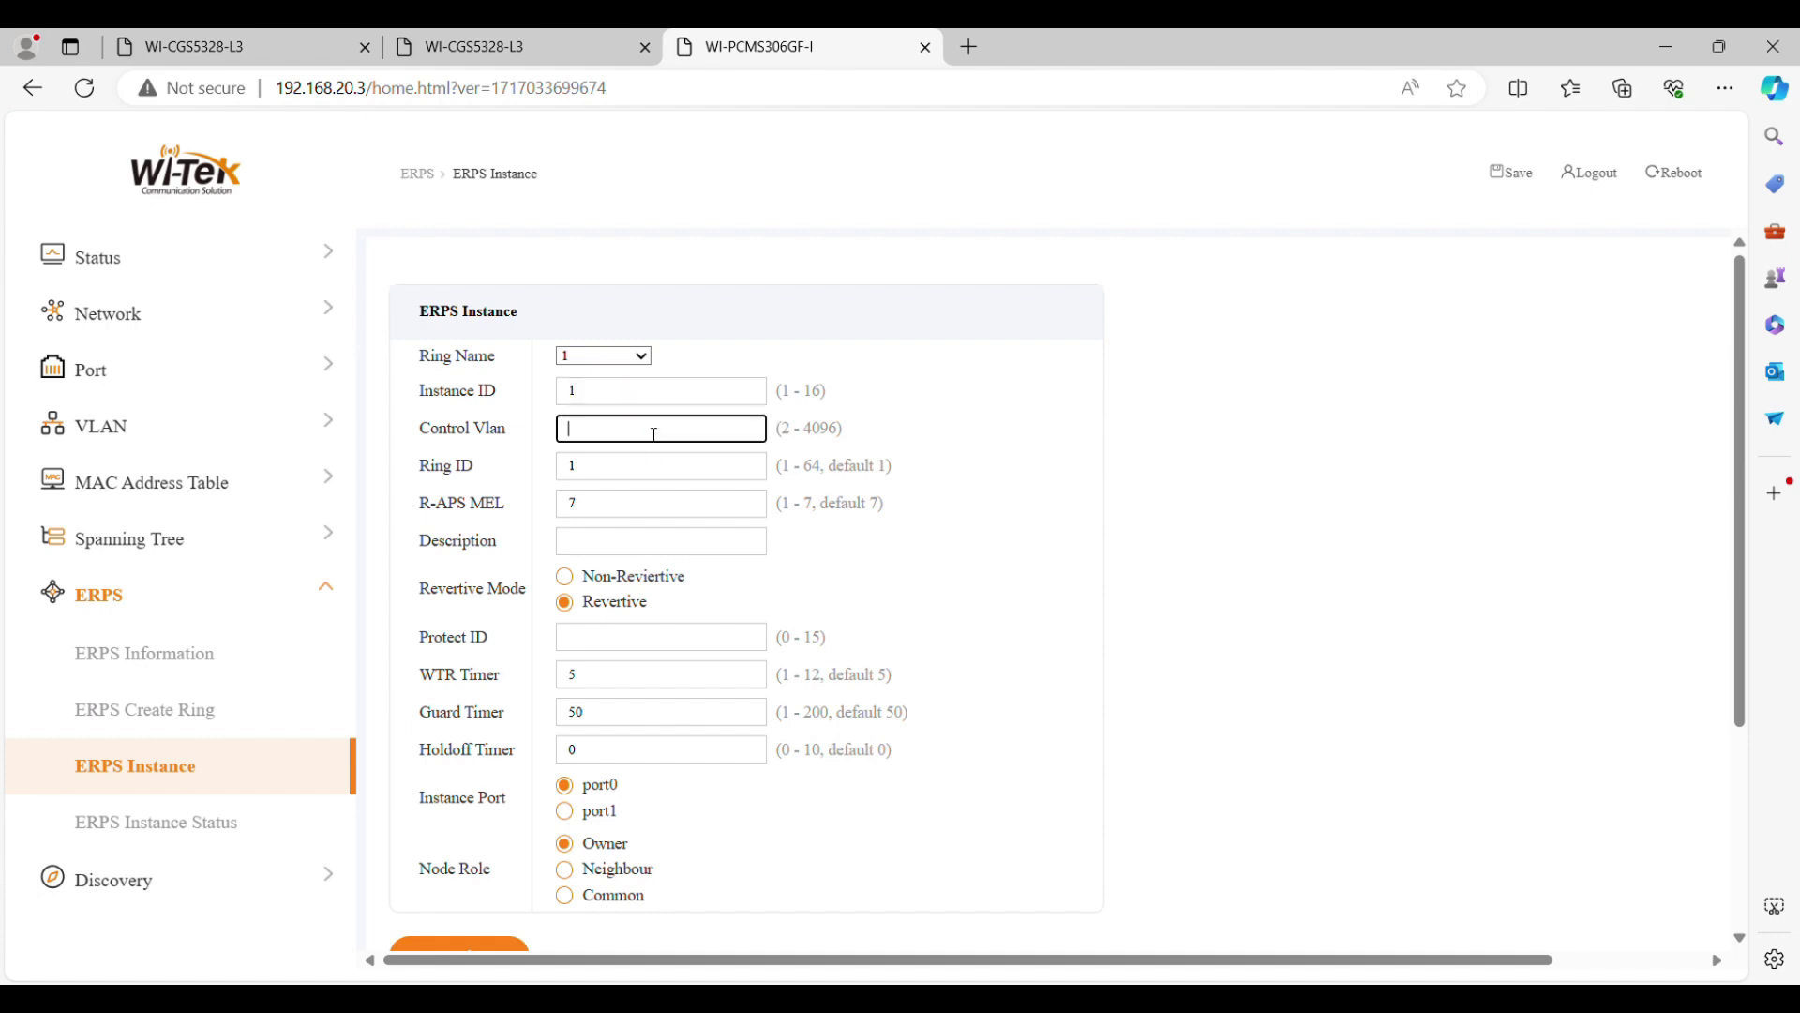
pyautogui.write('10')
pyautogui.click(627, 643)
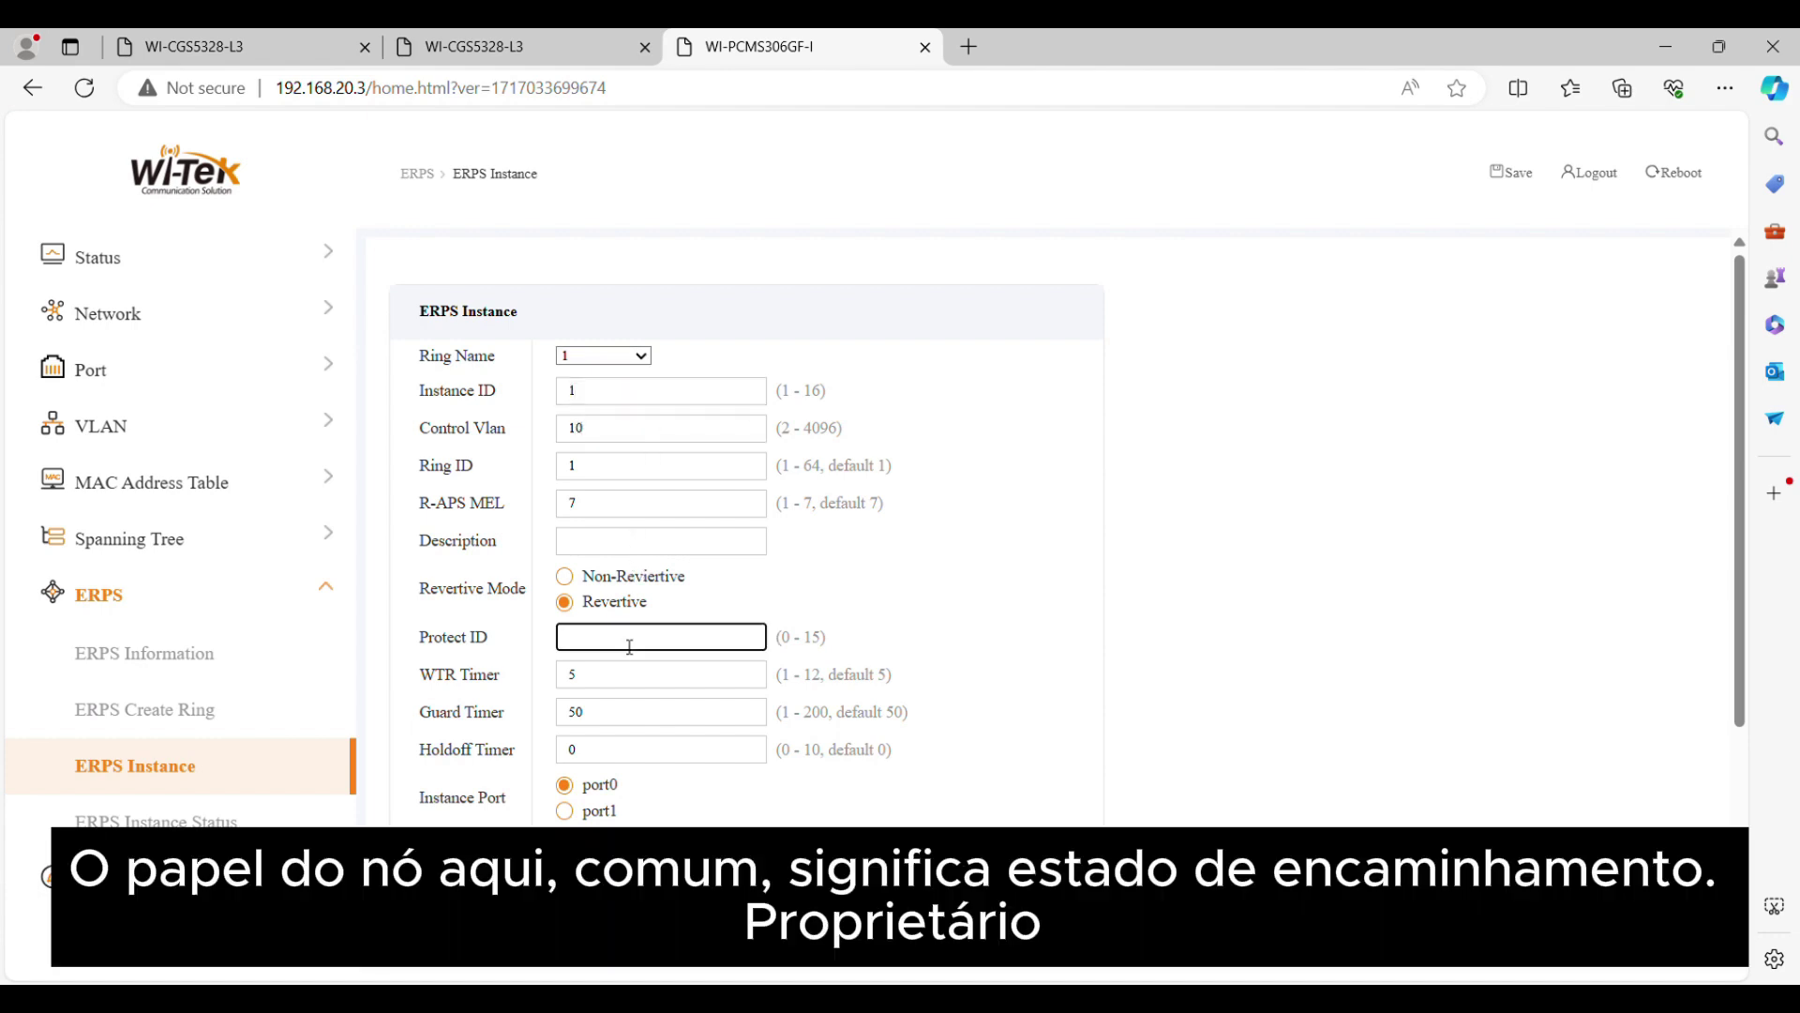
pyautogui.write('1')
pyautogui.click(1055, 605)
# - Keep port0 as the instance port with the Owner node role and apply the ERPS instance
pyautogui.scroll(-1, 744, 677)
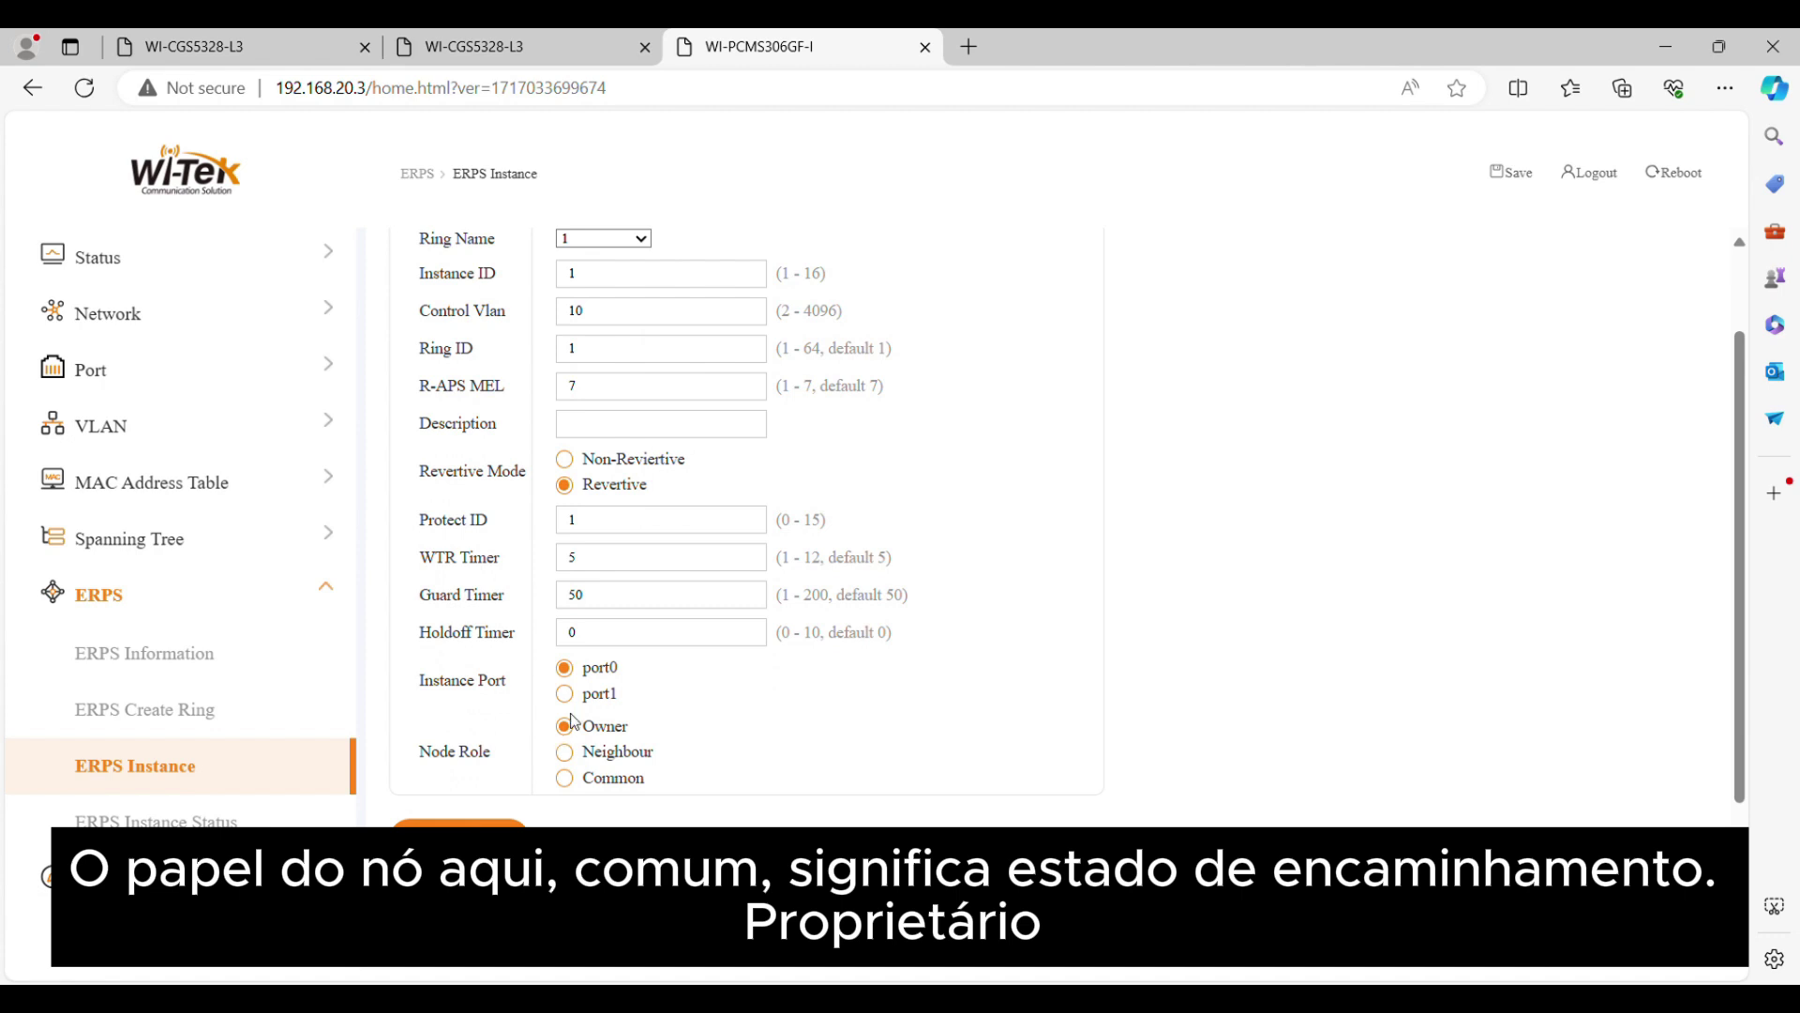
pyautogui.scroll(1, 902, 697)
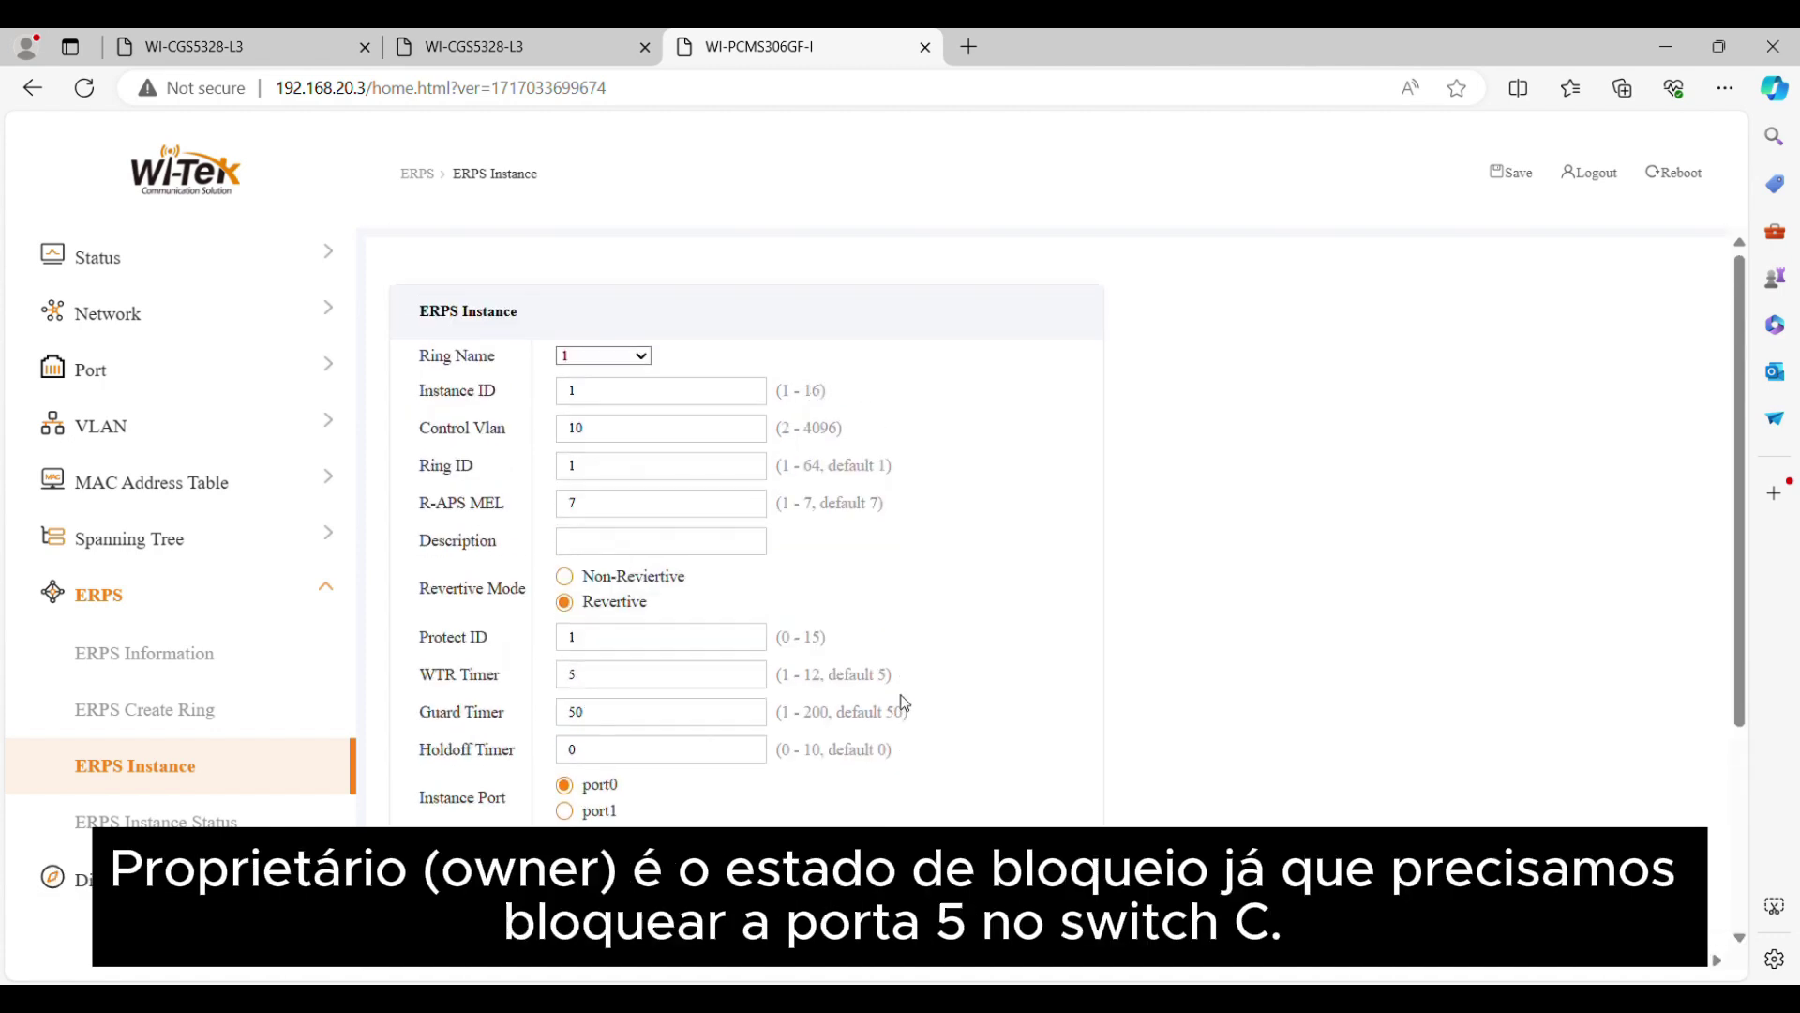
pyautogui.scroll(-1, 901, 695)
pyautogui.scroll(-2, 905, 703)
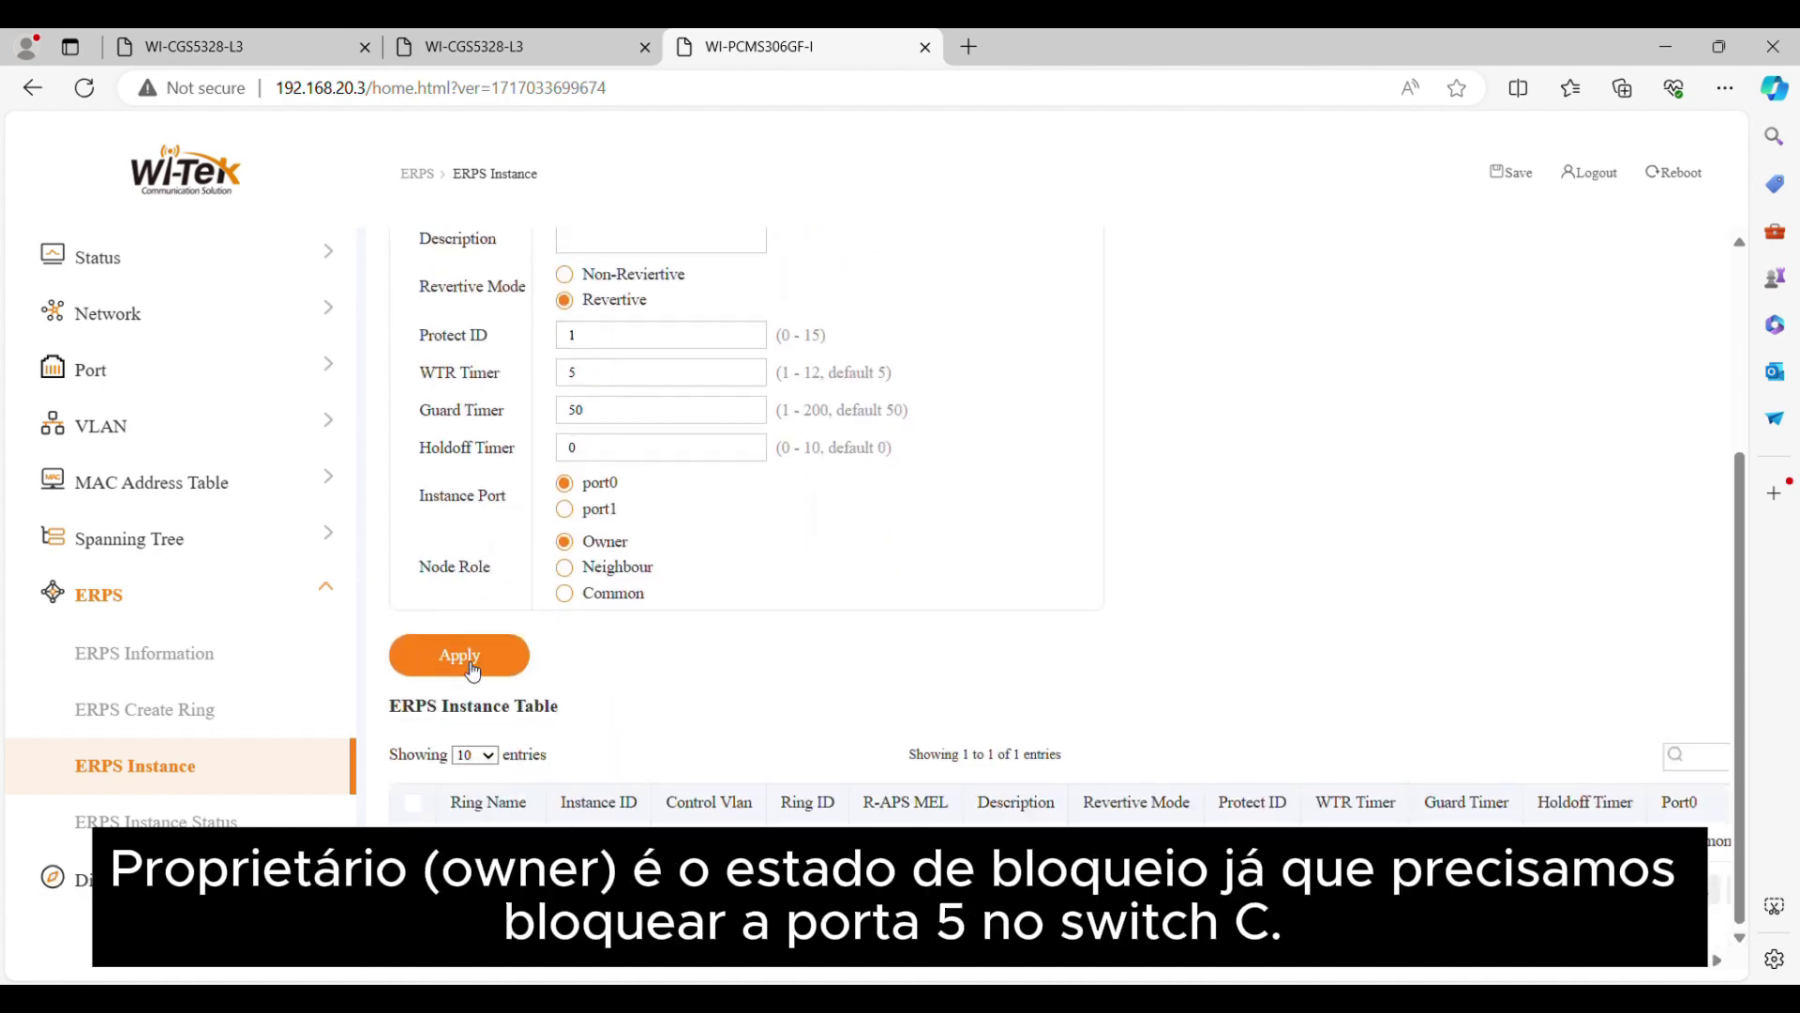
pyautogui.click(473, 671)
# - View the ERPS statistics on the 192.168.20.2 switch, and examine ring 1 port0's role and state in SwitchC's ERPS instance status
pyautogui.hotkey('ctrl', 'shift', 'Tab')
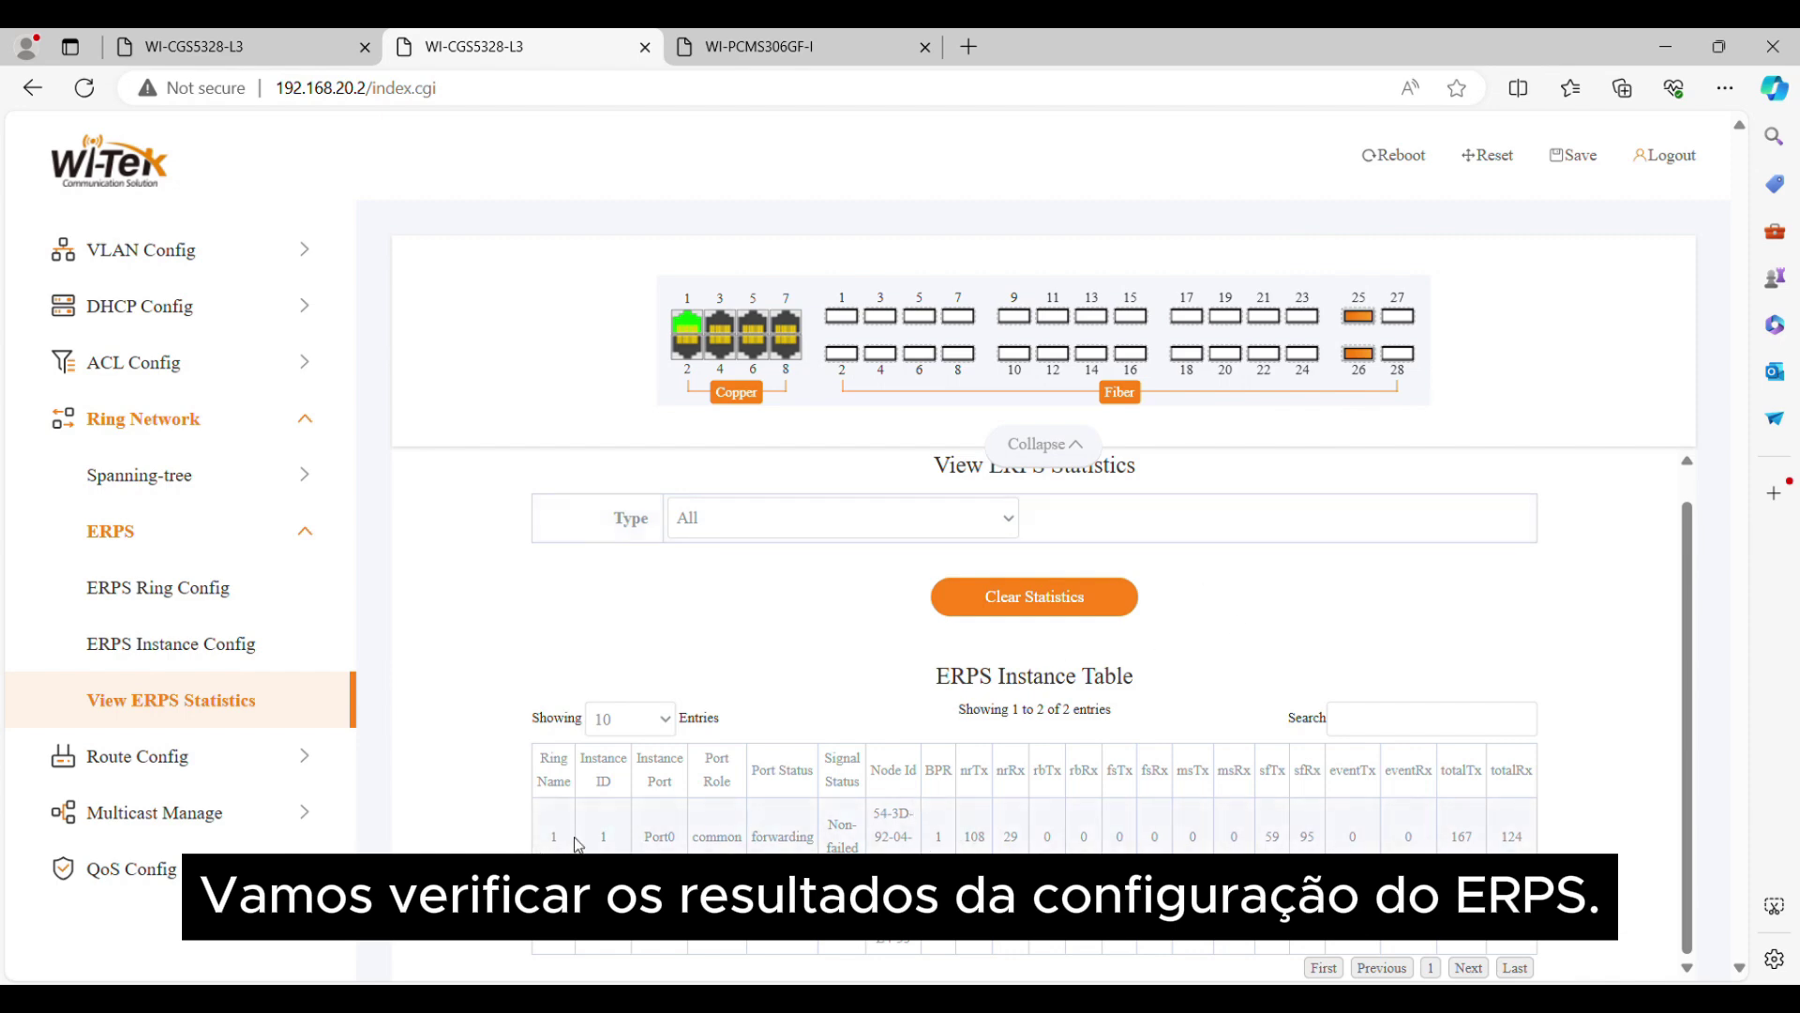
pyautogui.hotkey('ctrl', 'Tab')
pyautogui.click(211, 647)
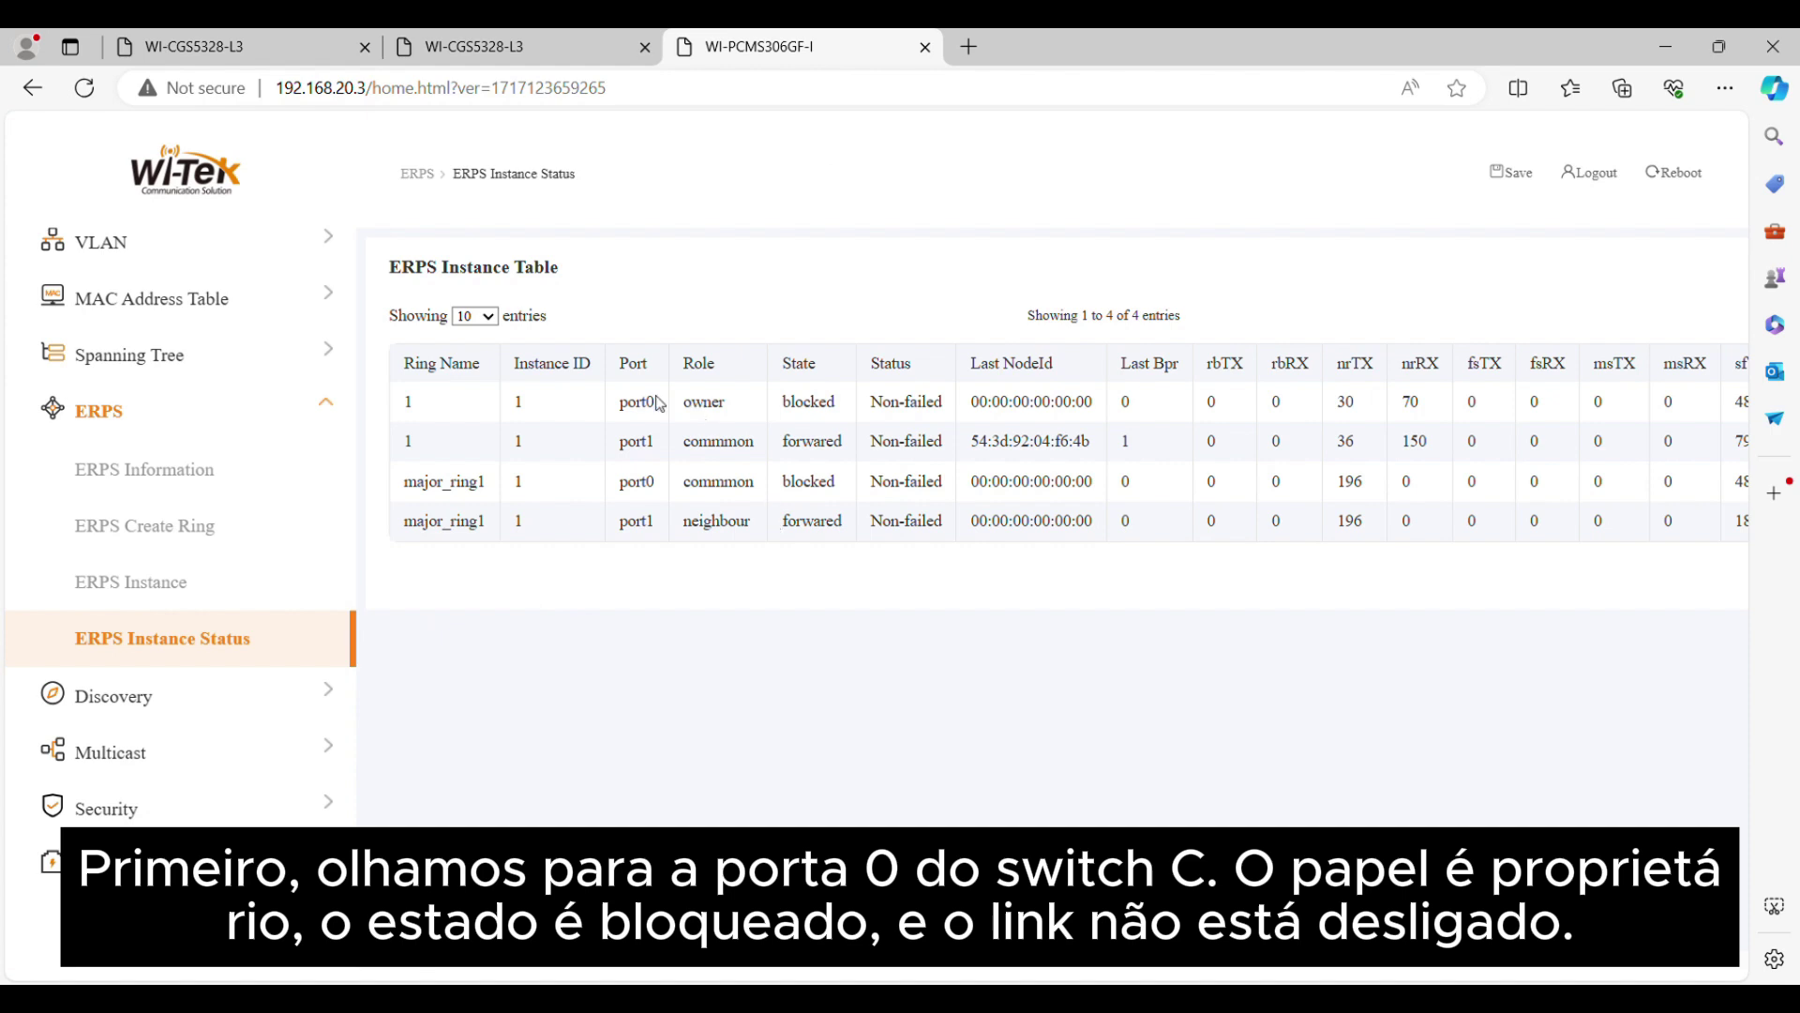
pyautogui.moveTo(596, 424); pyautogui.dragTo(872, 412)
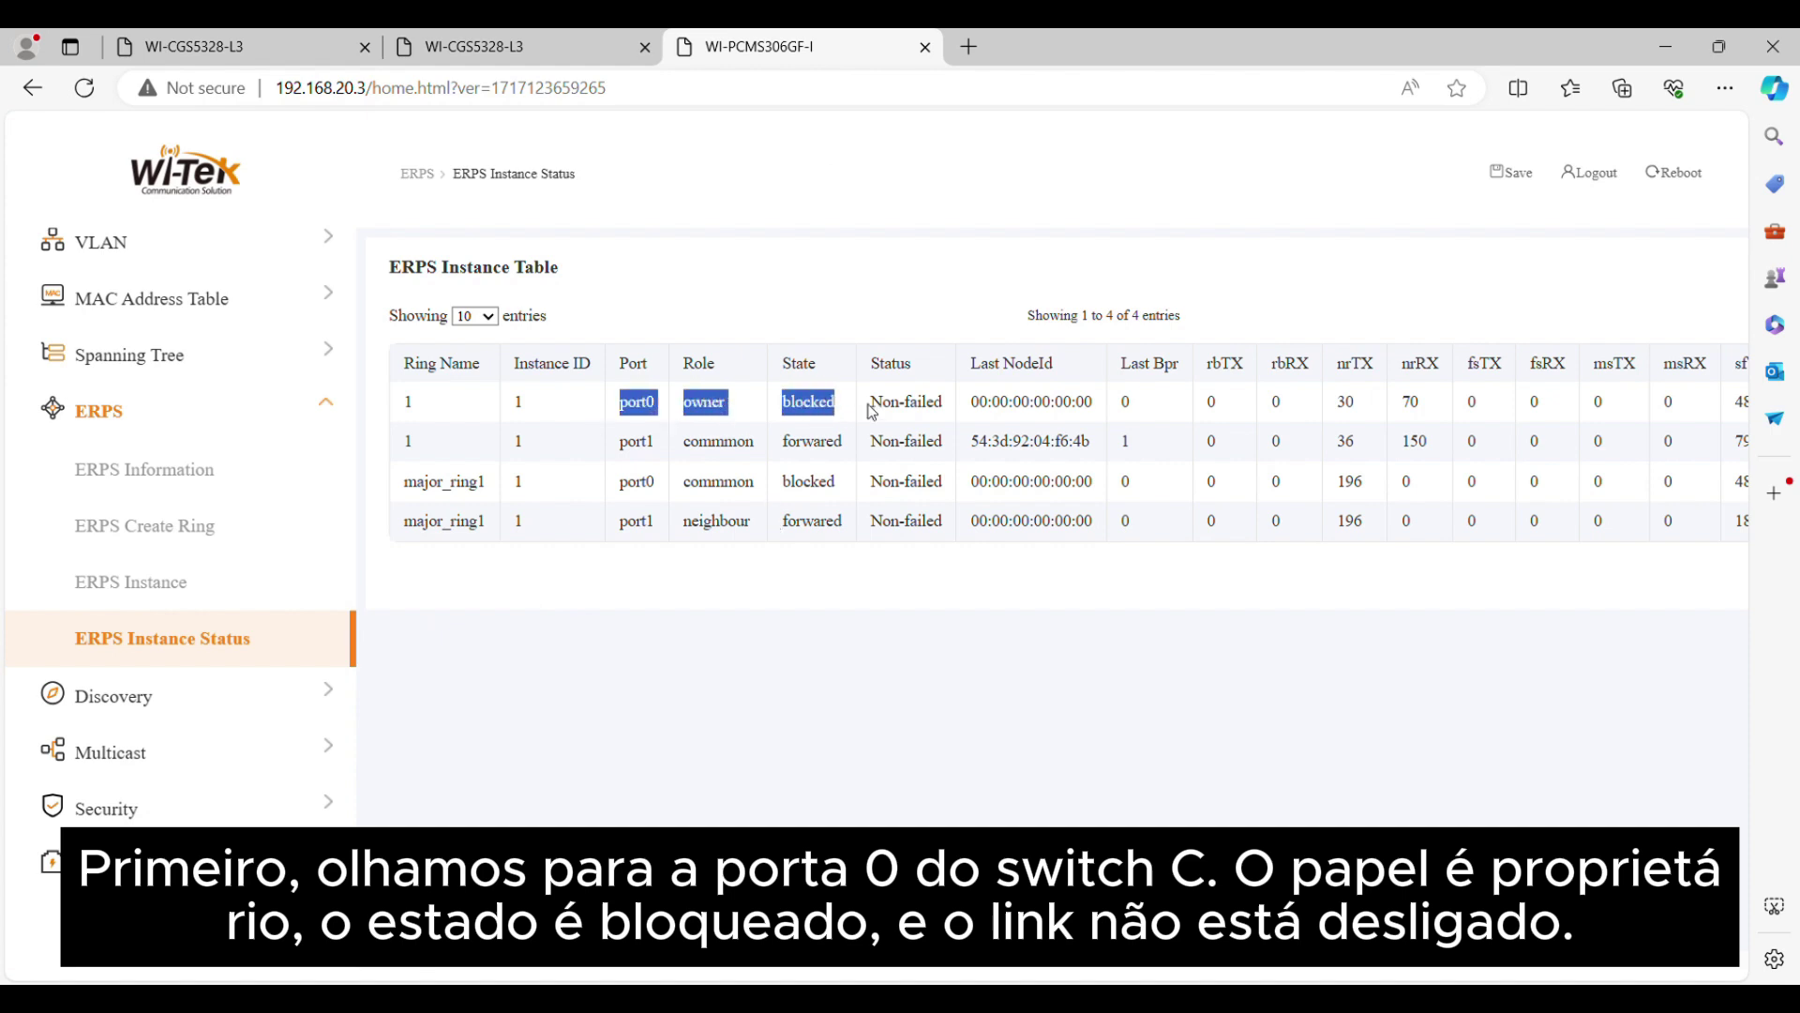
pyautogui.click(728, 756)
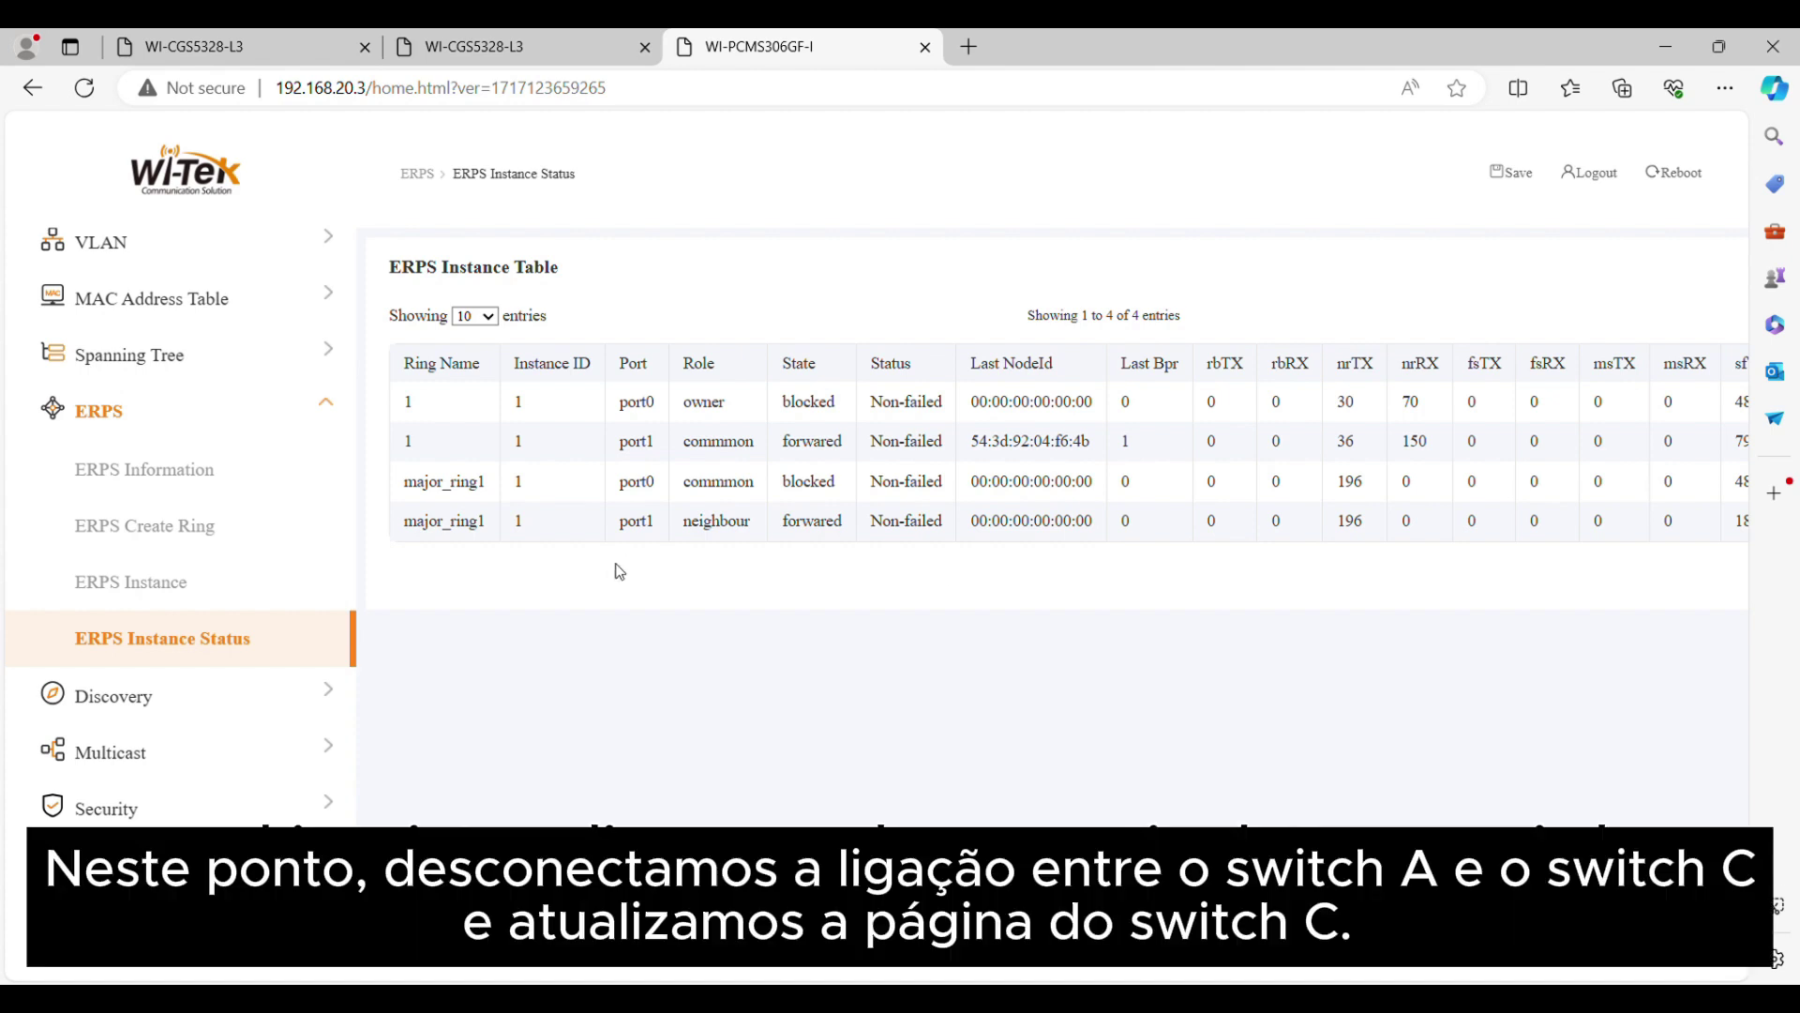
# - Reload SwitchC's web page and inspect the link status of port GE6 in the system information
pyautogui.click(101, 90)
pyautogui.click(102, 90)
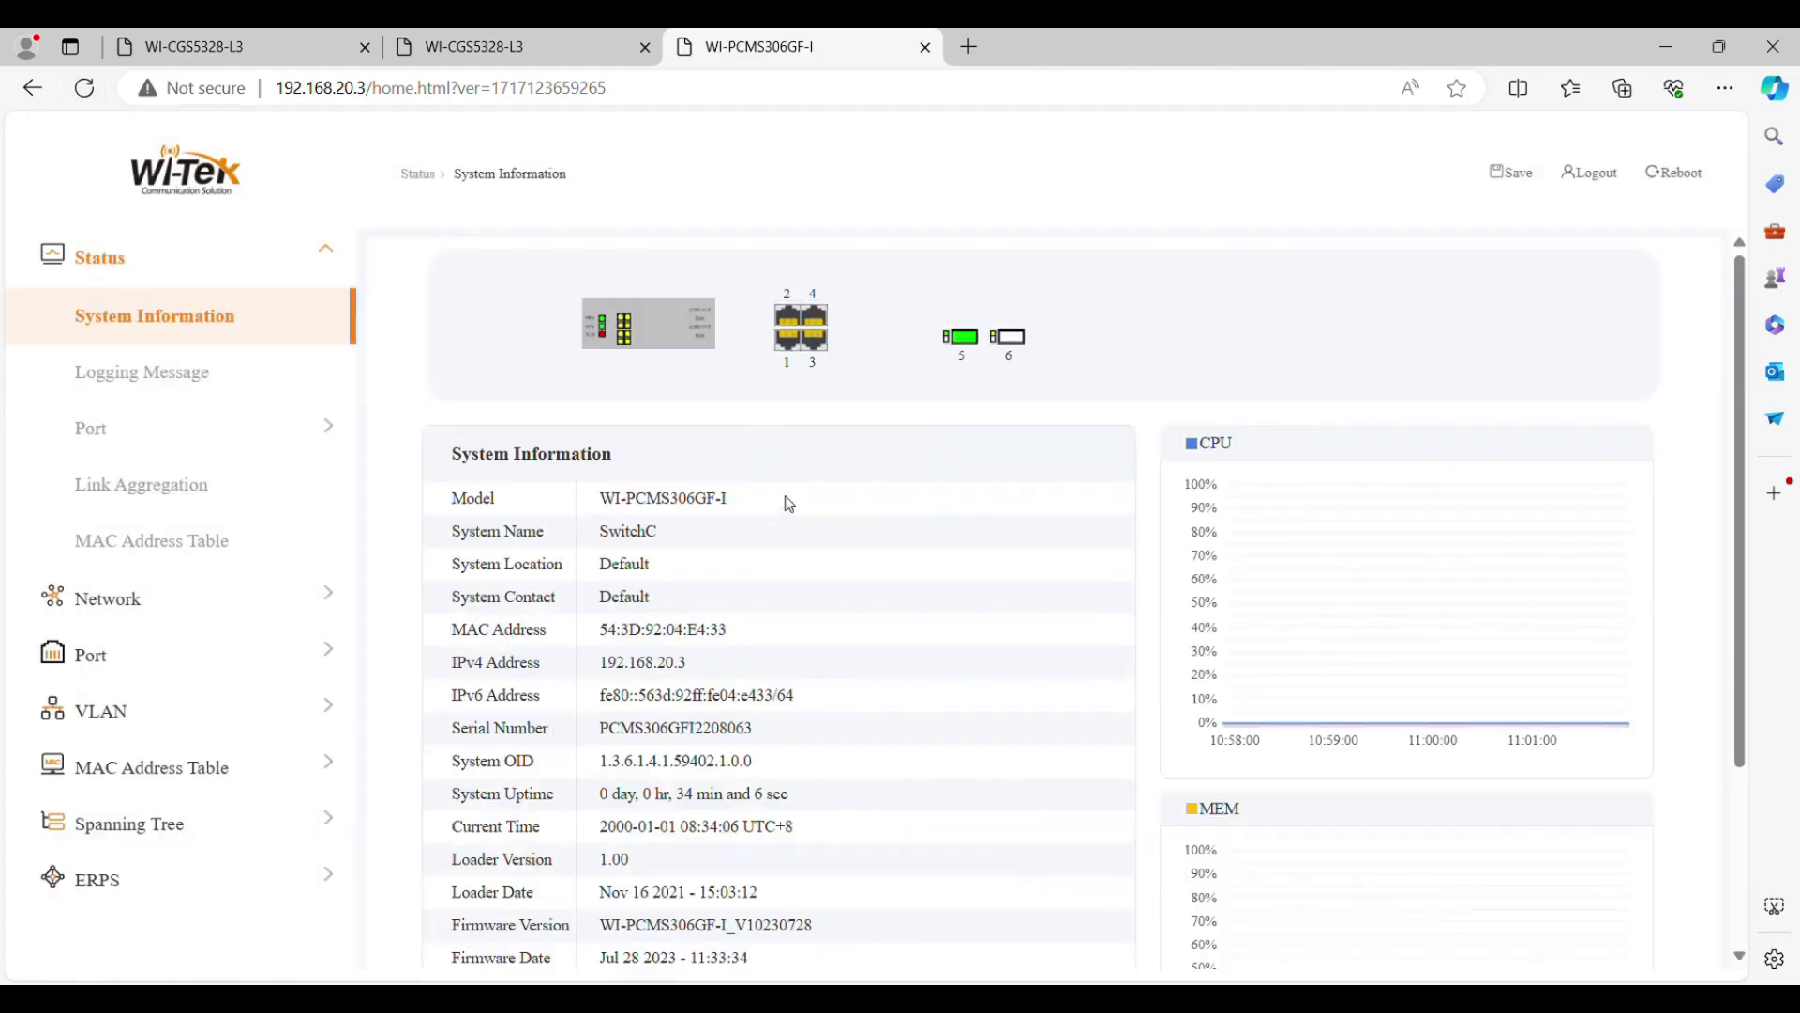
pyautogui.scroll(-1, 792, 501)
pyautogui.scroll(1, 792, 501)
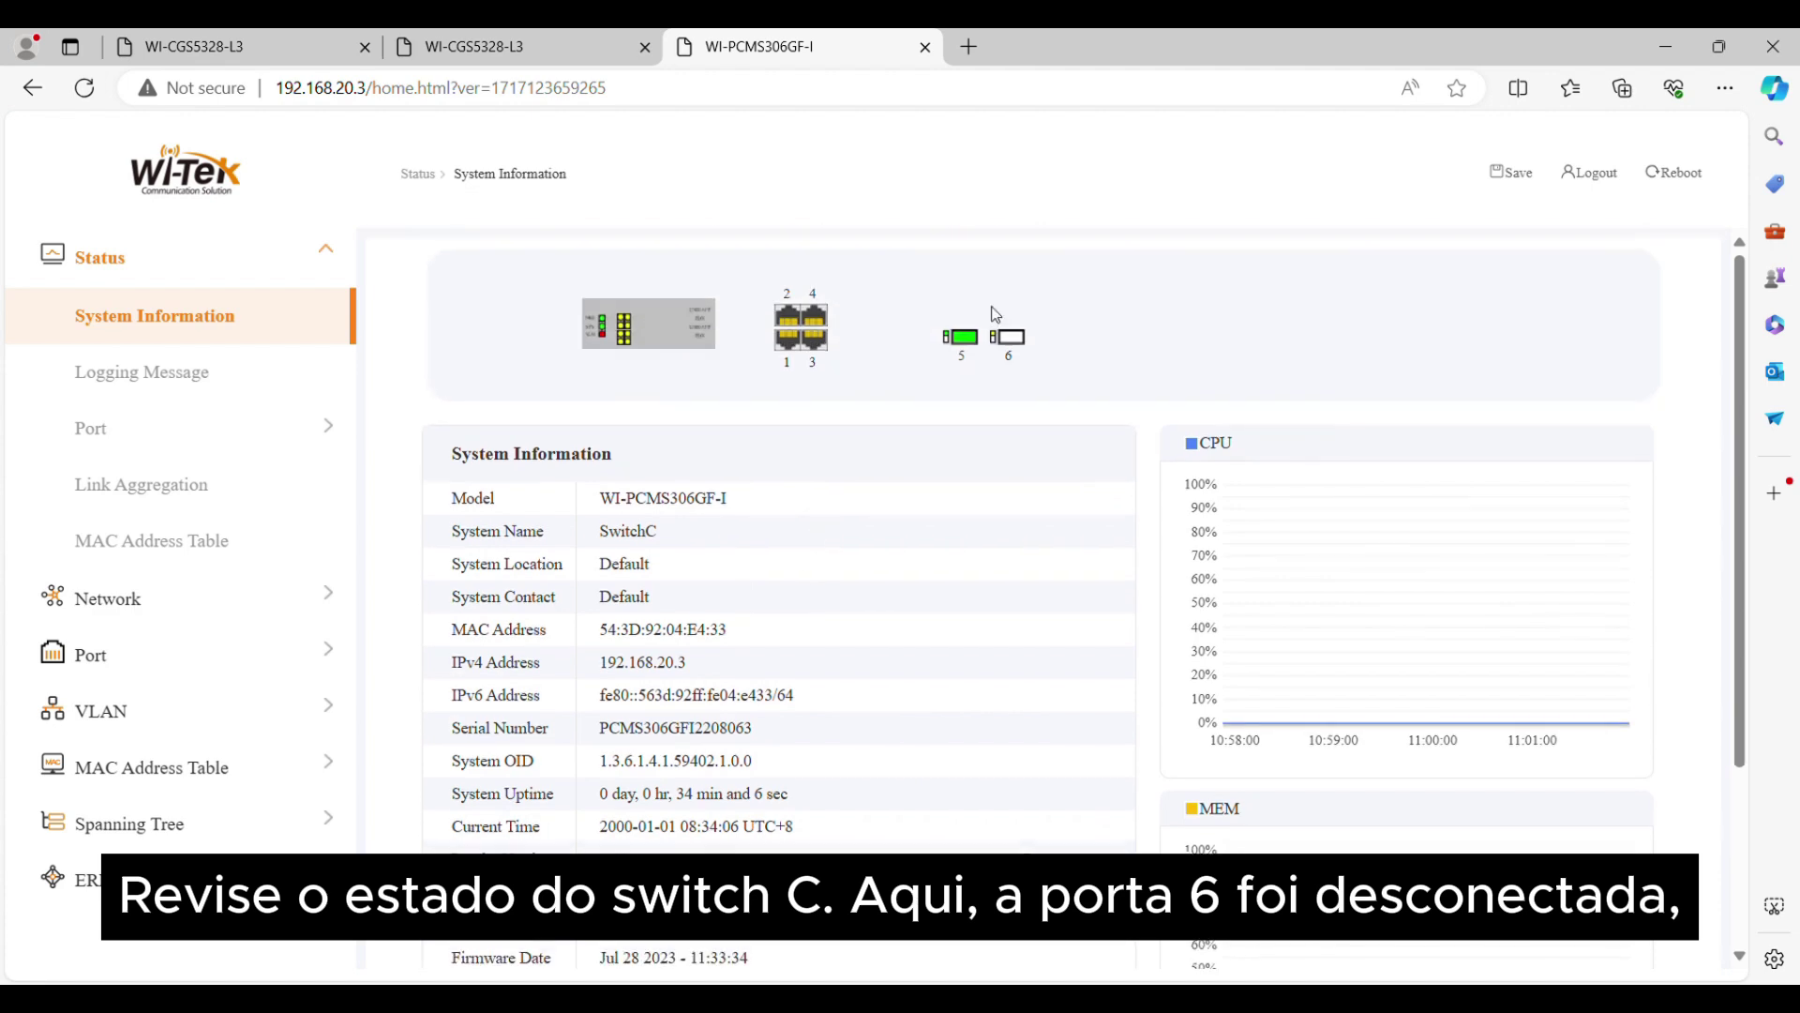
pyautogui.moveTo(1008, 343)
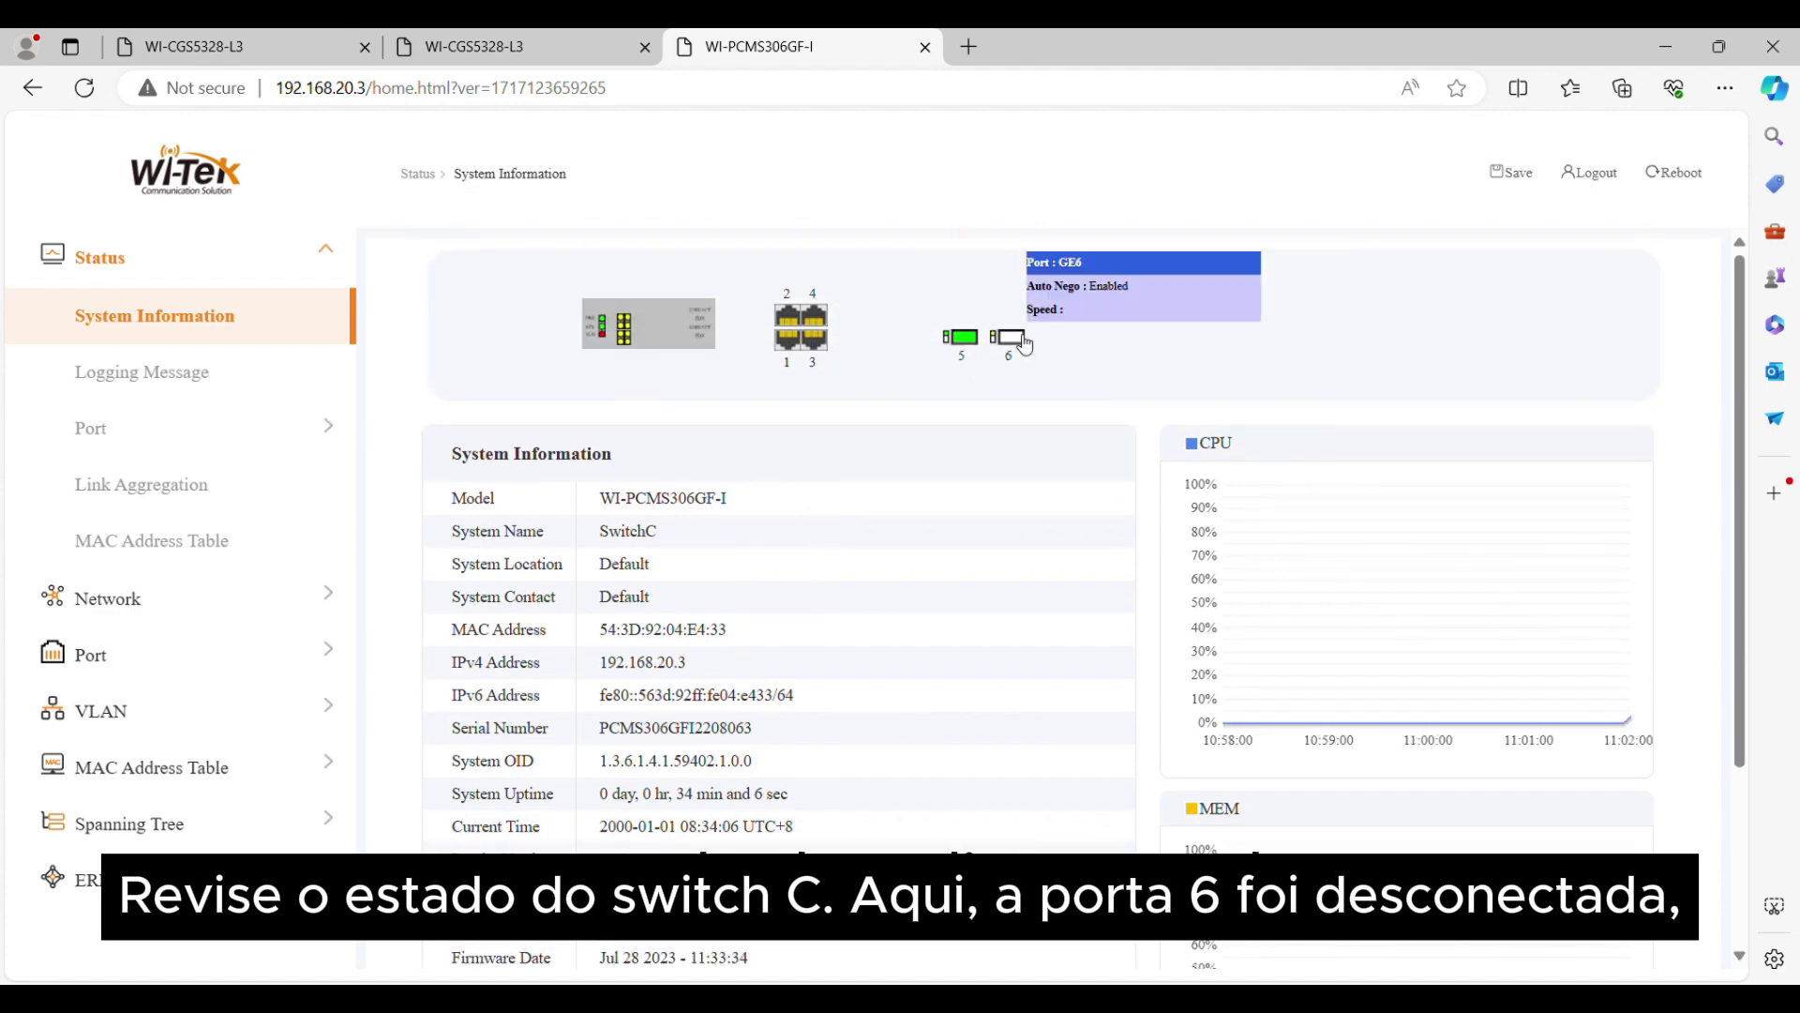
# - Open SwitchC's ERPS instance status again and examine the role, state and status of ring 1's port0
pyautogui.click(85, 879)
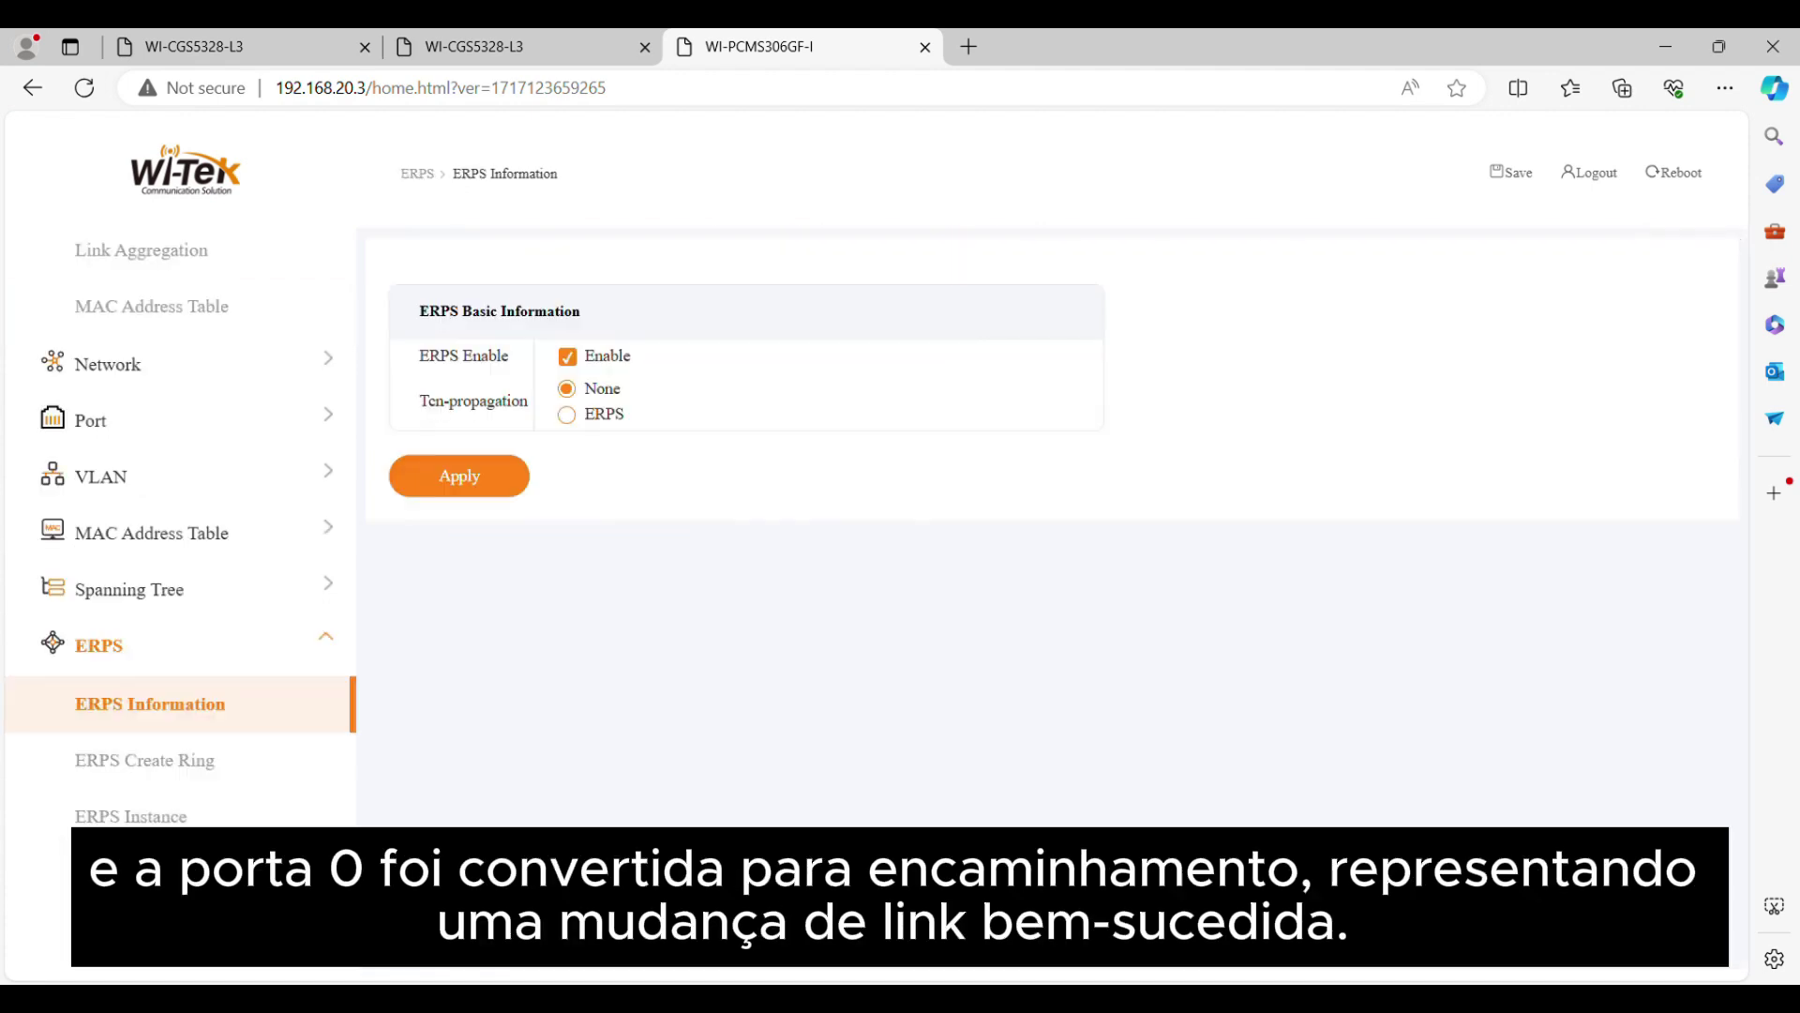
pyautogui.click(84, 870)
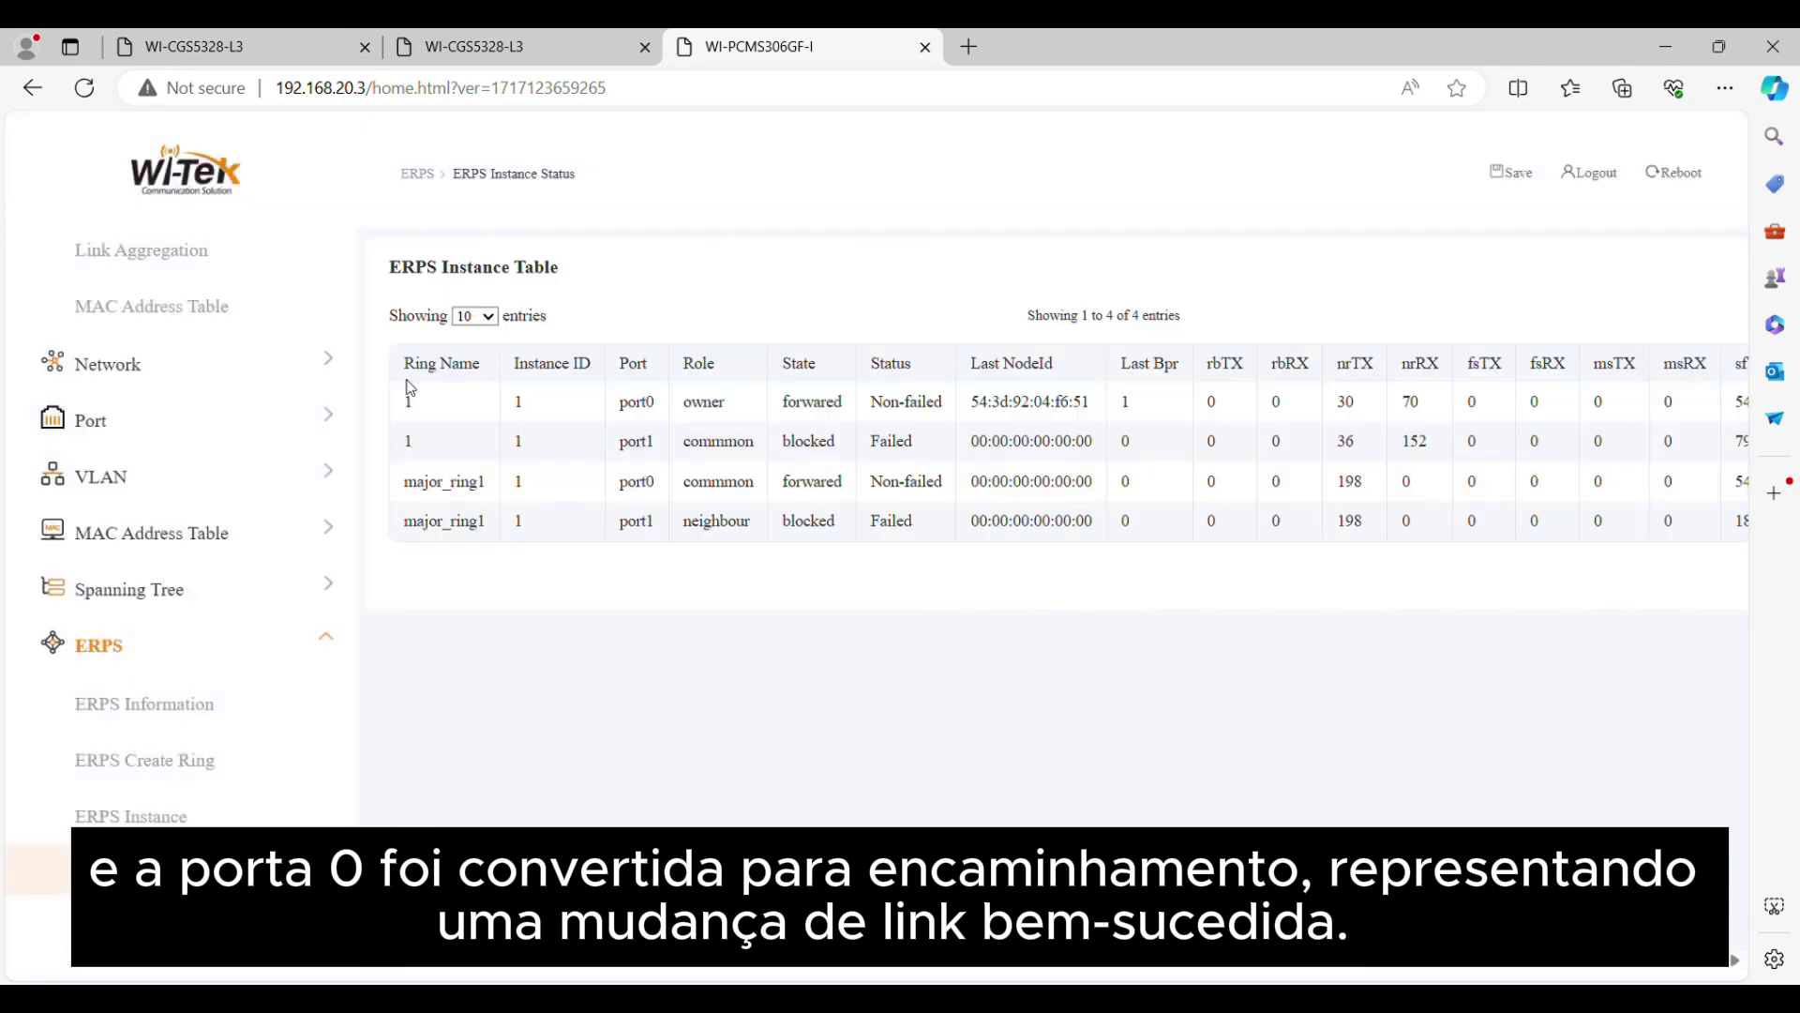
pyautogui.moveTo(410, 387); pyautogui.dragTo(953, 408)
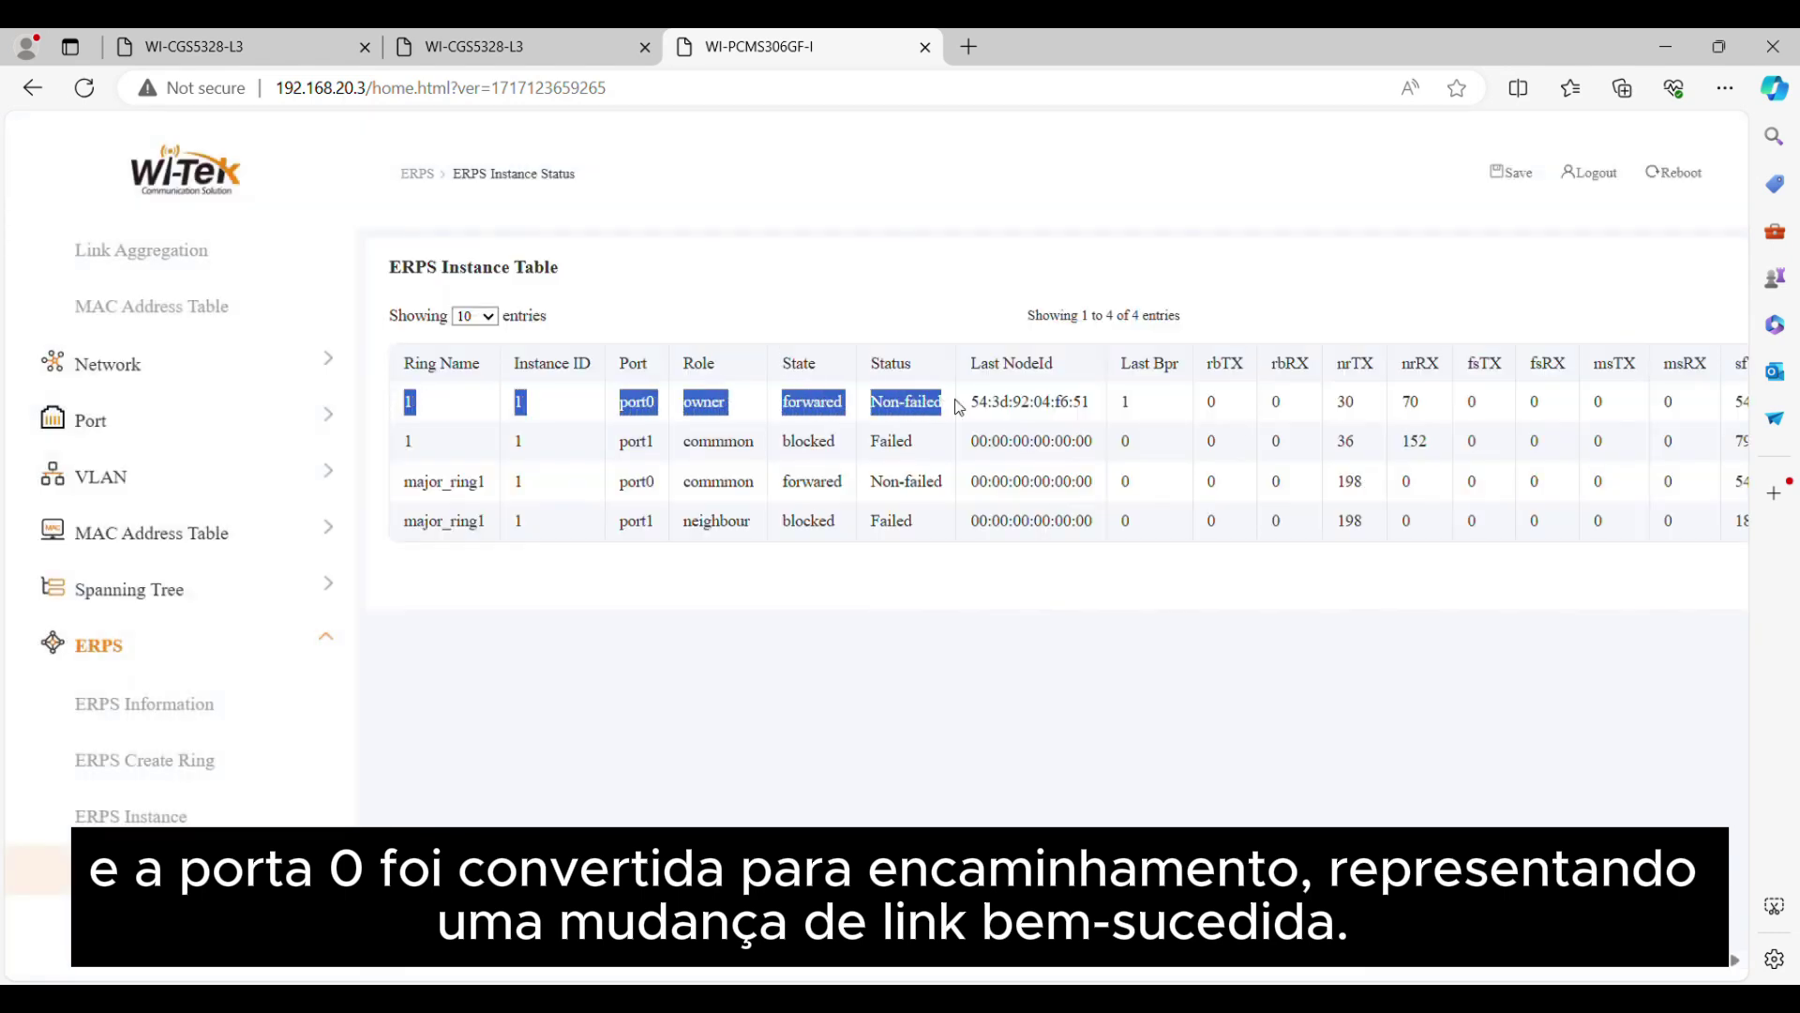